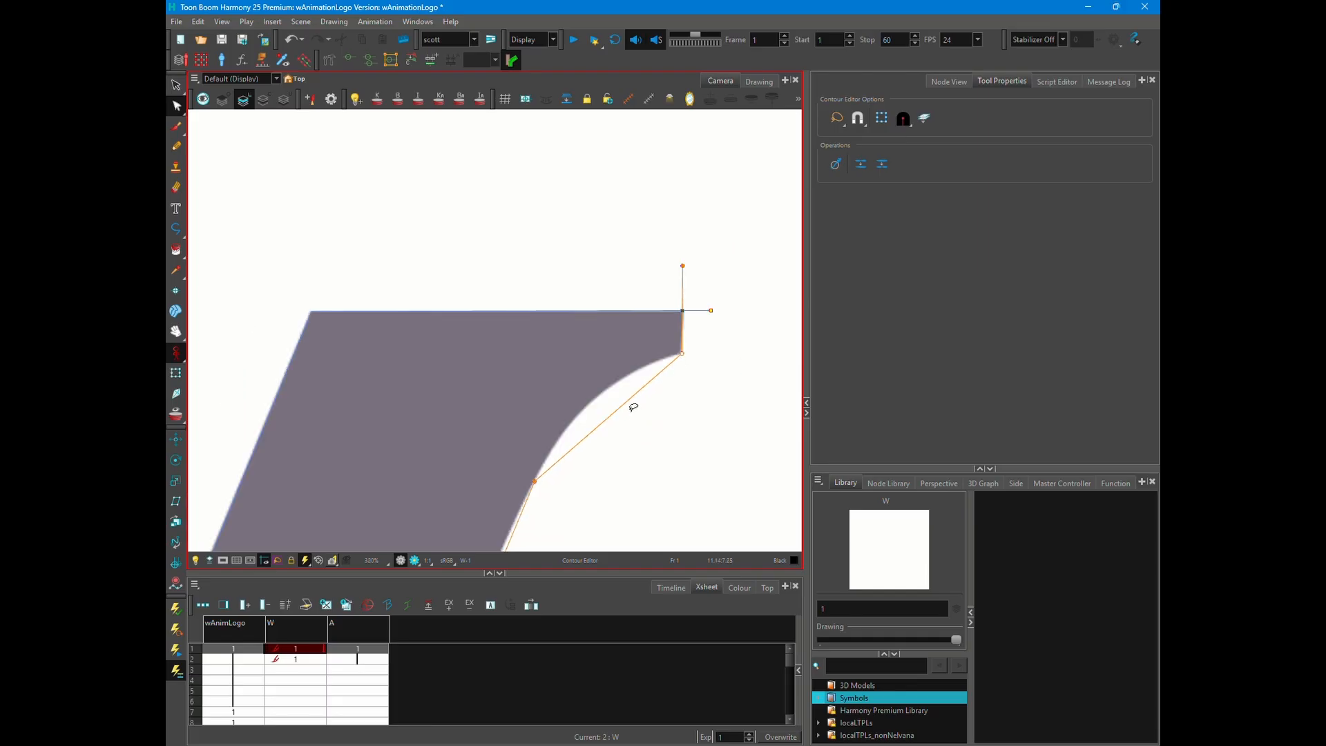
- Bend the edge beneath the W outline's upper-right serif to follow the reference letter's curve with the Contour Editor
key("1")
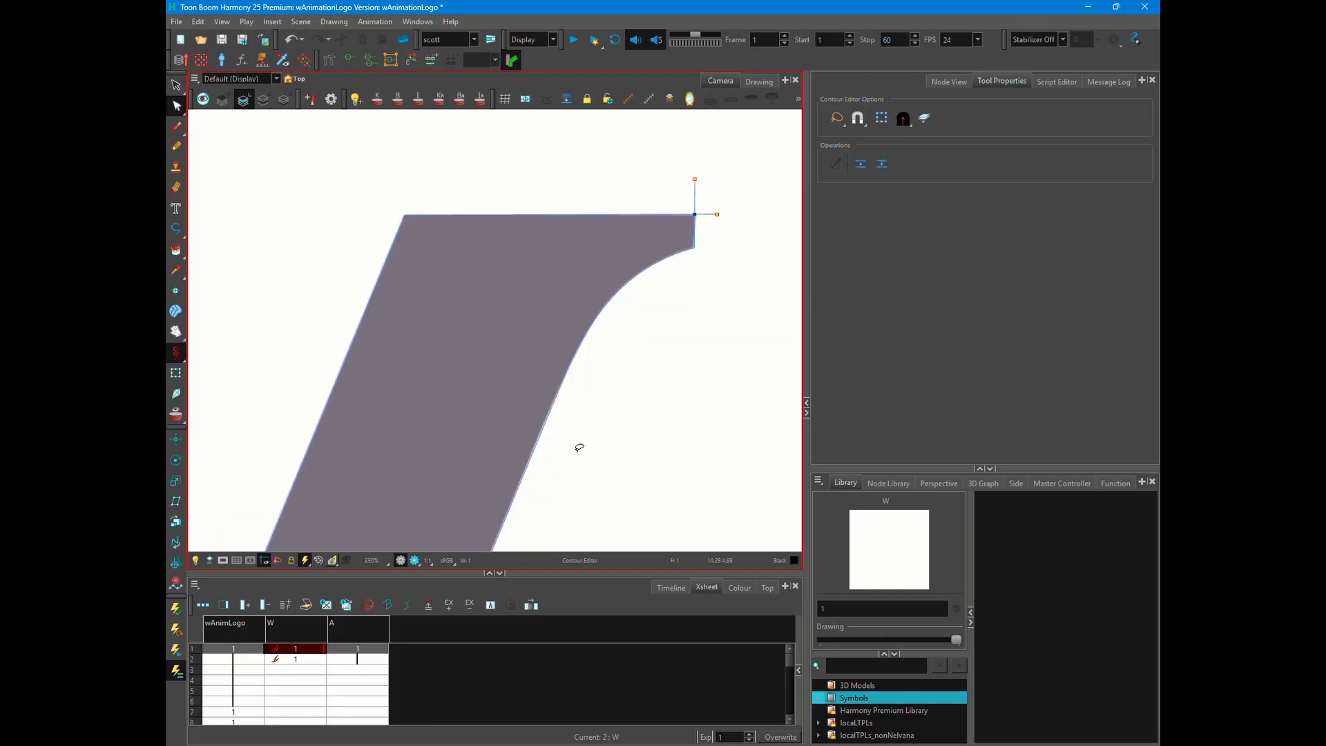
left_click_drag(331, 414, 582, 399)
left_click(571, 358)
- Align the W outline's contour point with the reference letter's central inner apex
key("1")
key("1")
left_click_drag(642, 483, 619, 355)
key("2")
key("2")
key("2")
key("2")
key("2")
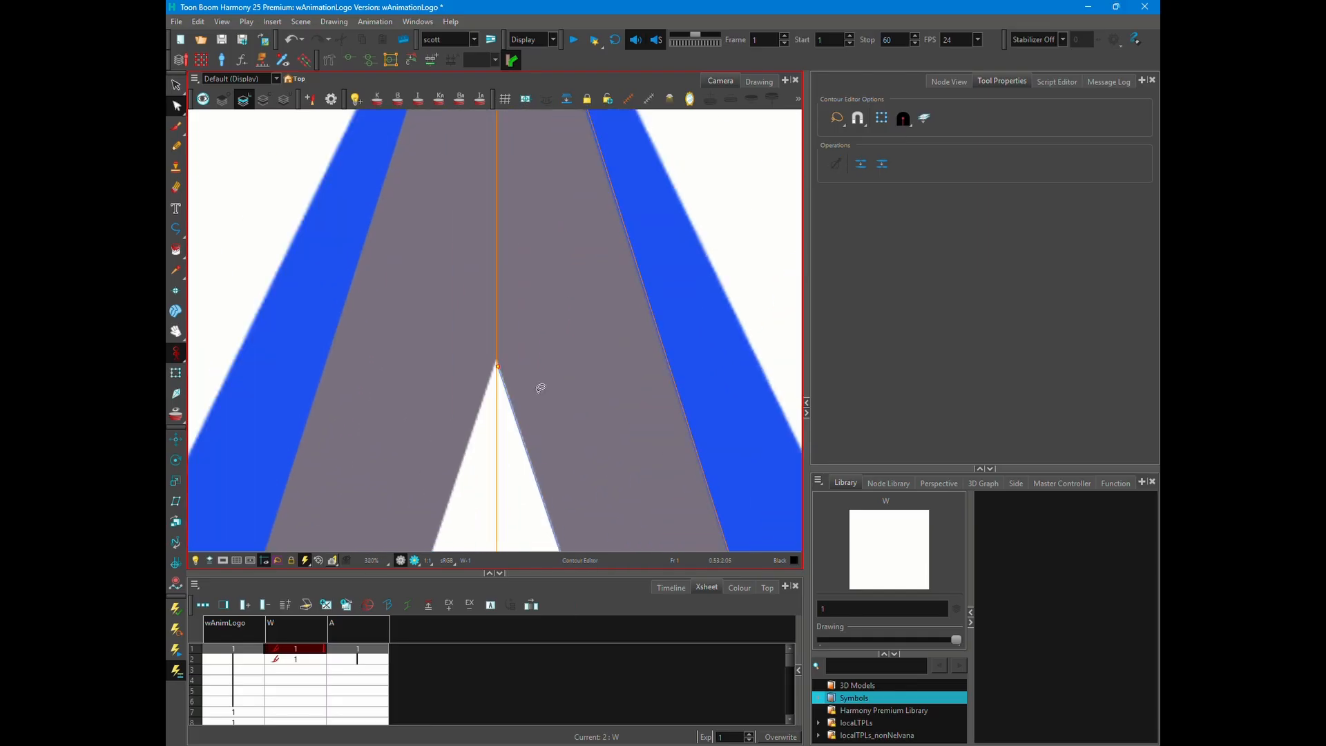
key("1")
key("1")
key("1")
key("1")
key("1")
key("1")
key("1")
key("1")
left_click_drag(541, 385, 496, 315)
- Add a new colour named "w" to the wAnimationLogo palette
left_click(739, 587)
left_click(199, 677)
scroll(256, 731, "down", 1)
double_click(256, 733)
type("w")
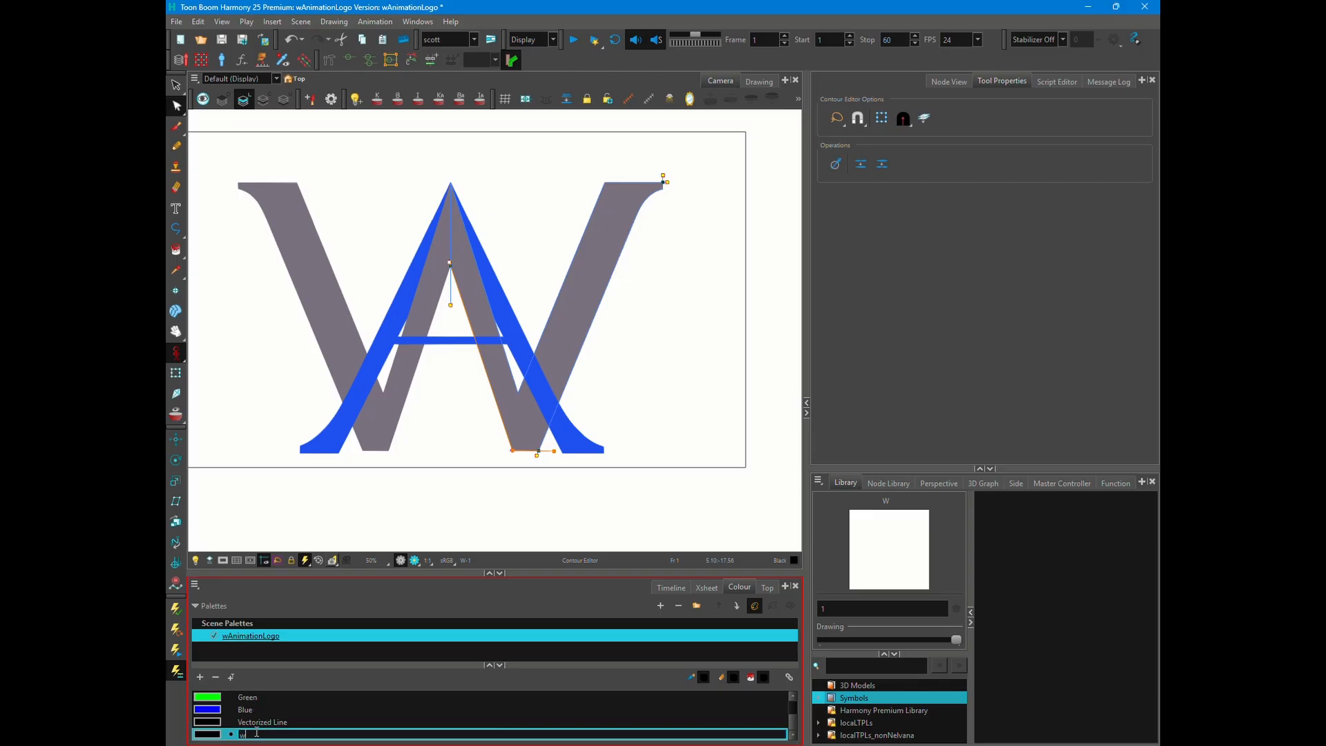
key("Return")
- Set the "w" swatch to the grey of the reference W
double_click(207, 734)
left_click(916, 269)
left_click(589, 291)
left_click(929, 229)
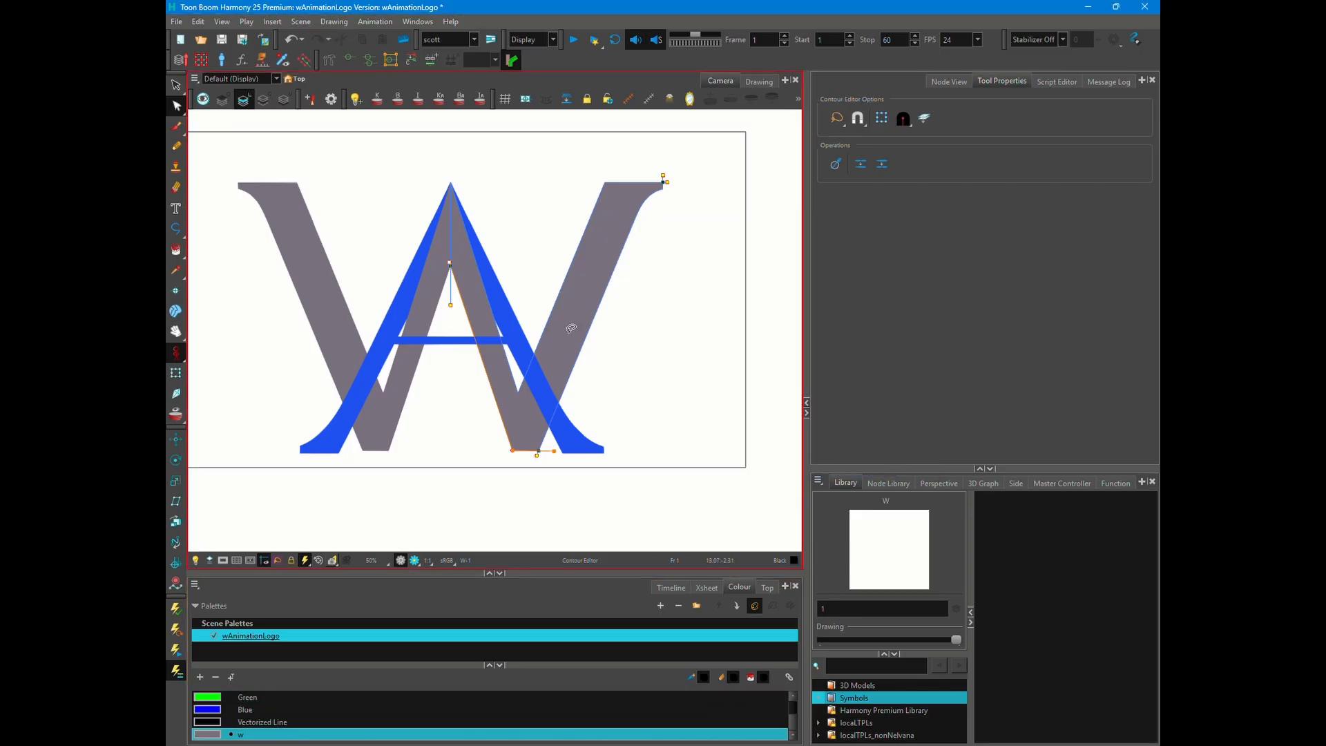
key("alt+s")
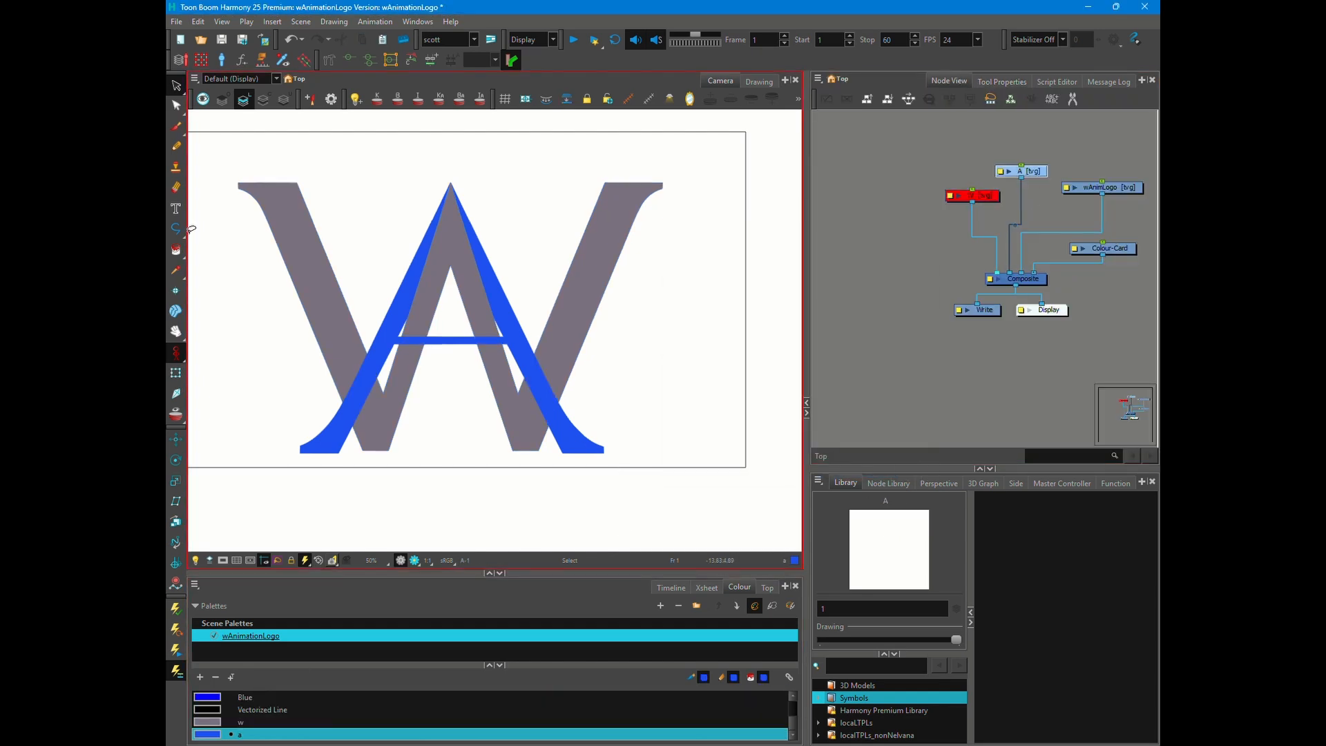
- Trace the outline of the A's right leg from the apex to the foot with the Polyline tool
left_click(177, 229)
scroll(526, 270, "up", 1)
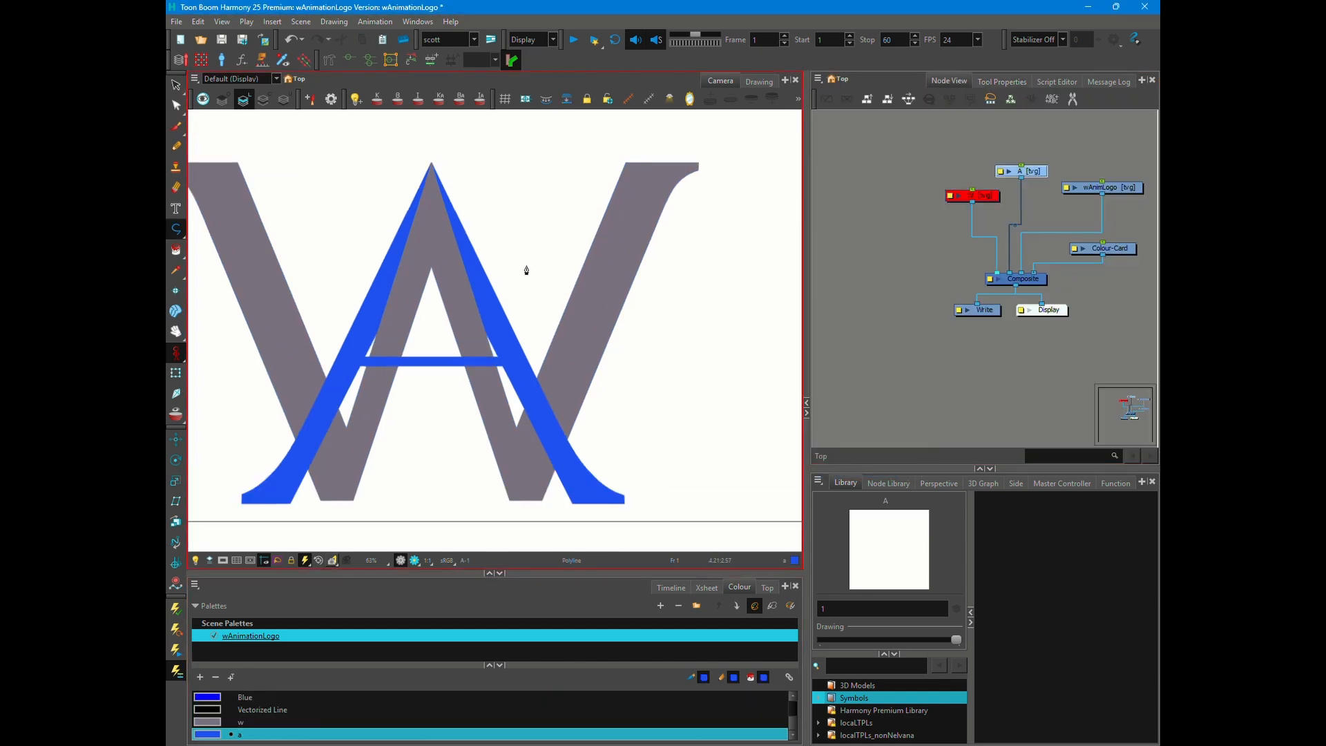
left_click(412, 165)
scroll(557, 406, "up", 10)
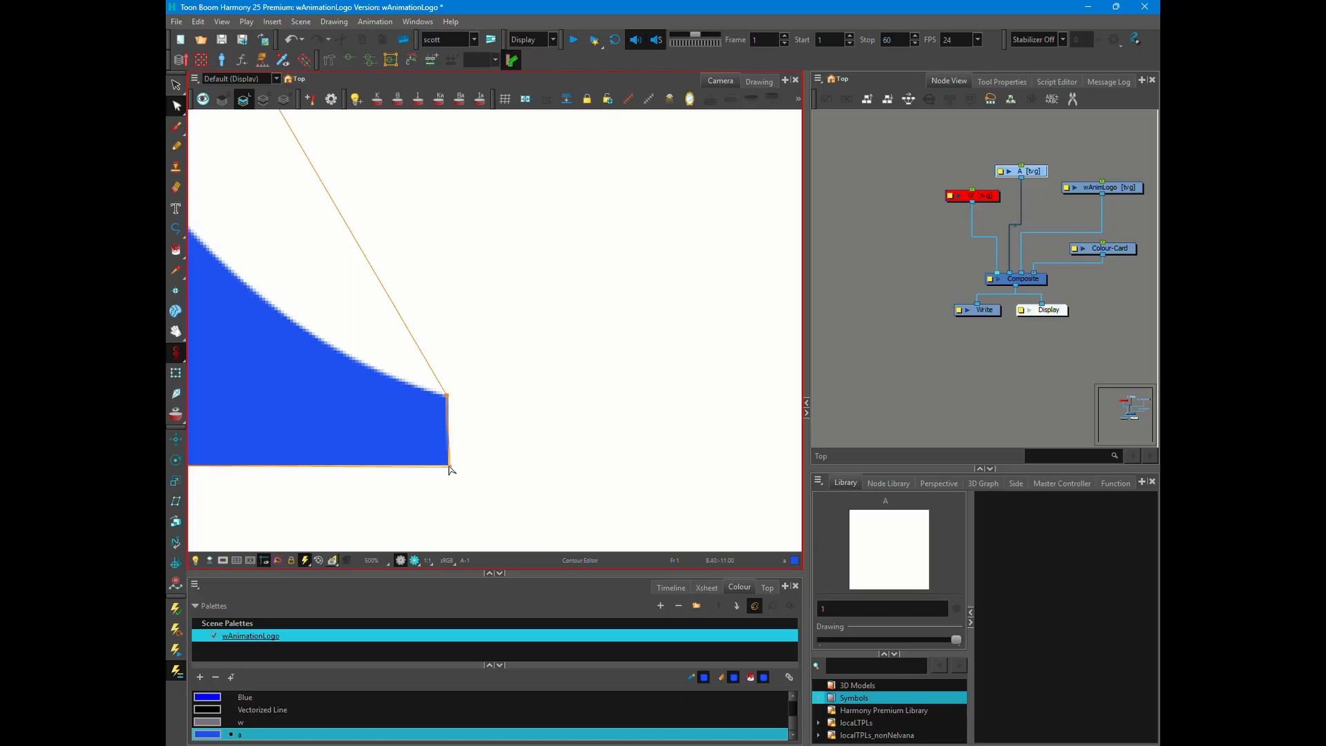
- Curve the outer edge of the A's right foot to match the reference letter
scroll(450, 371, "down", 9)
scroll(466, 355, "up", 5)
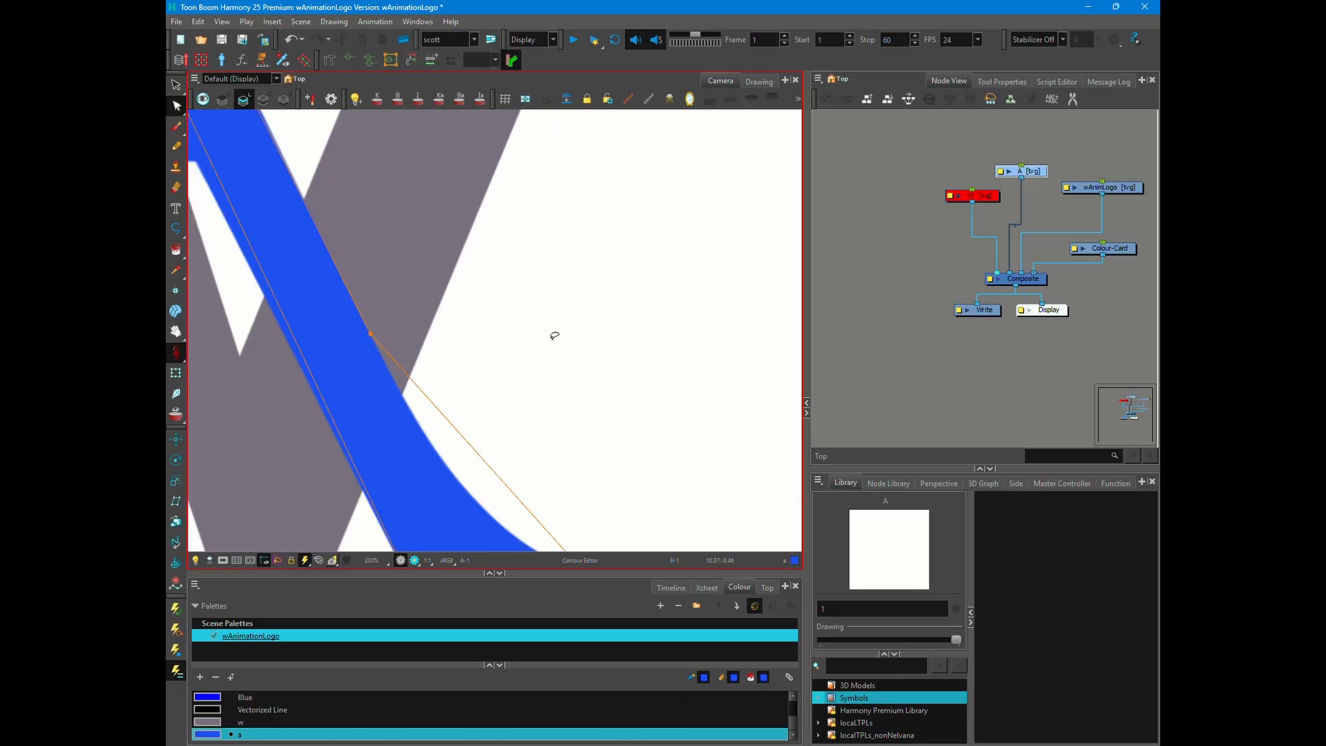
left_click(372, 332)
scroll(495, 328, "down", 1)
left_click_drag(465, 376, 469, 385)
scroll(553, 447, "up", 5)
scroll(548, 414, "down", 11)
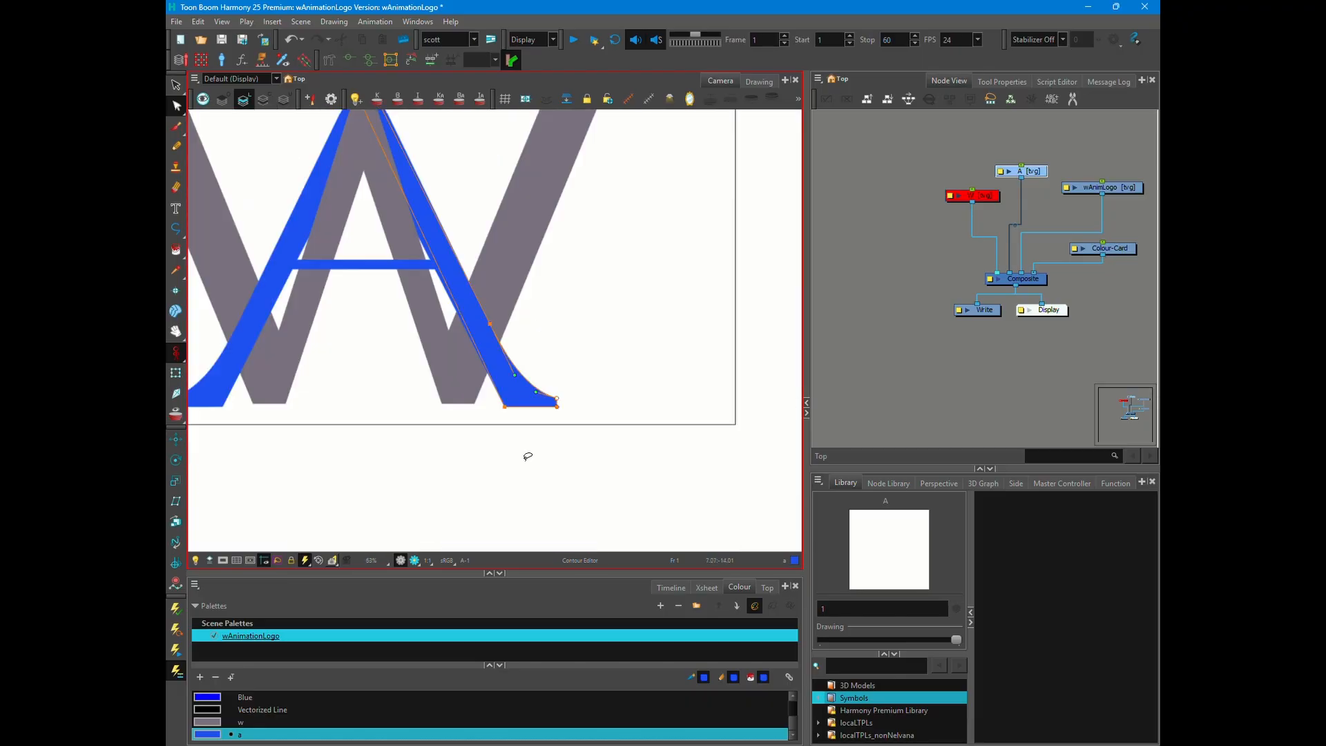
- Align the A outline's top contour points with the reference letter's apex and centre line
scroll(451, 226, "up", 3)
left_click_drag(386, 216, 376, 224)
scroll(408, 219, "up", 5)
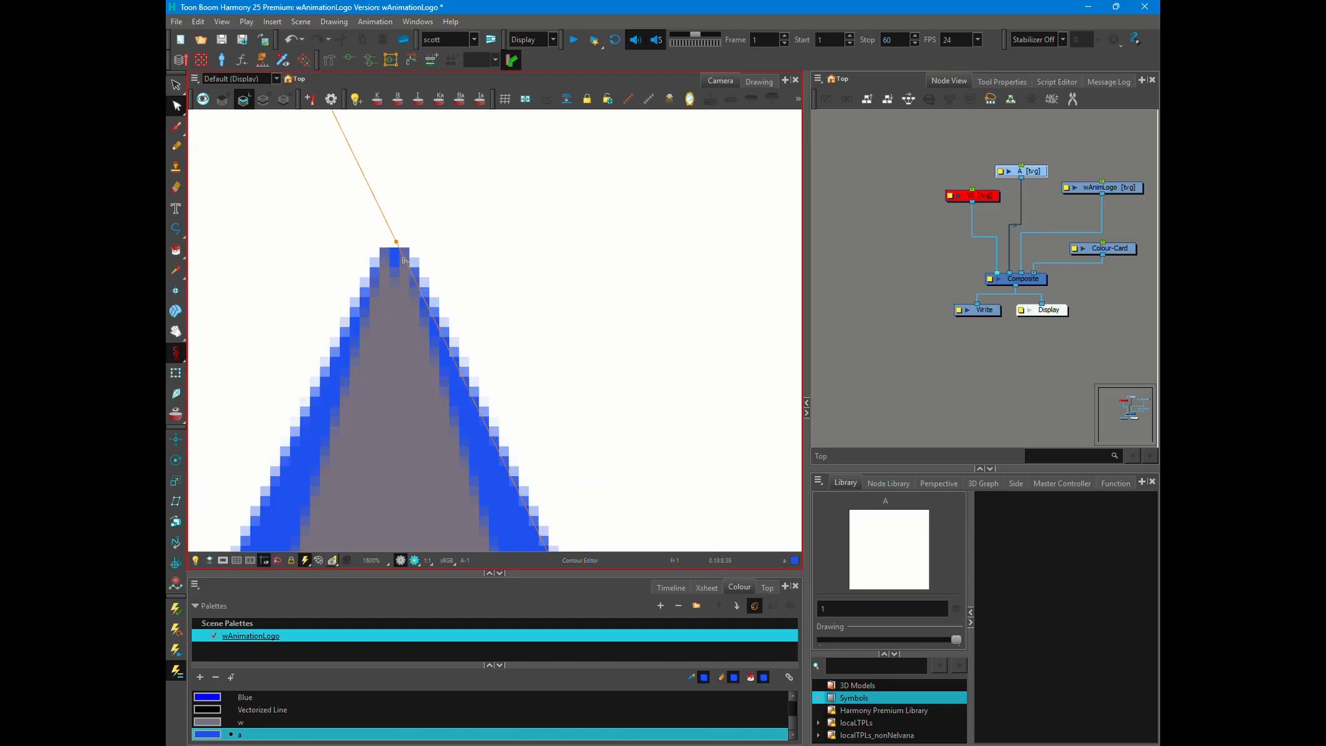
scroll(418, 435, "down", 8)
scroll(494, 415, "up", 5)
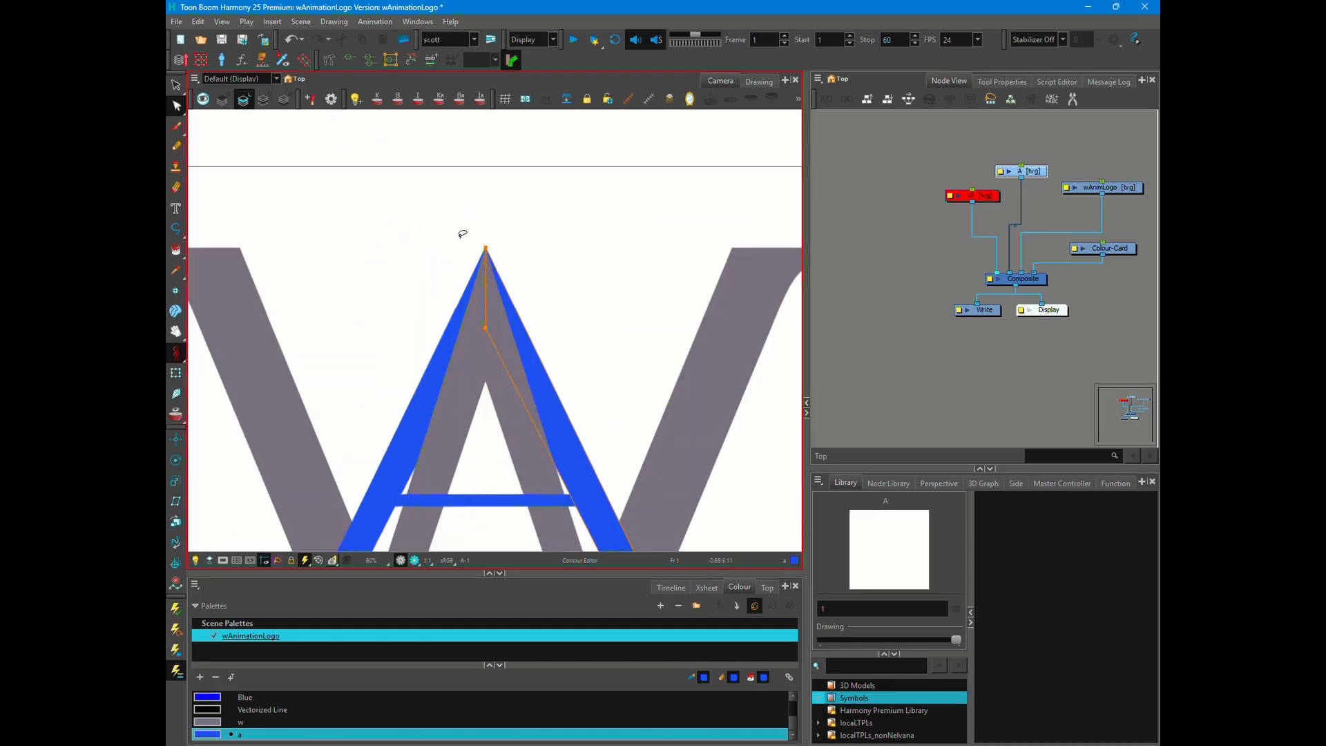
- Duplicate the A's right leg and flip the copy horizontally, aligning it at the apex as the left leg
scroll(540, 323, "down", 1)
key("ctrl+c")
key("ctrl+v")
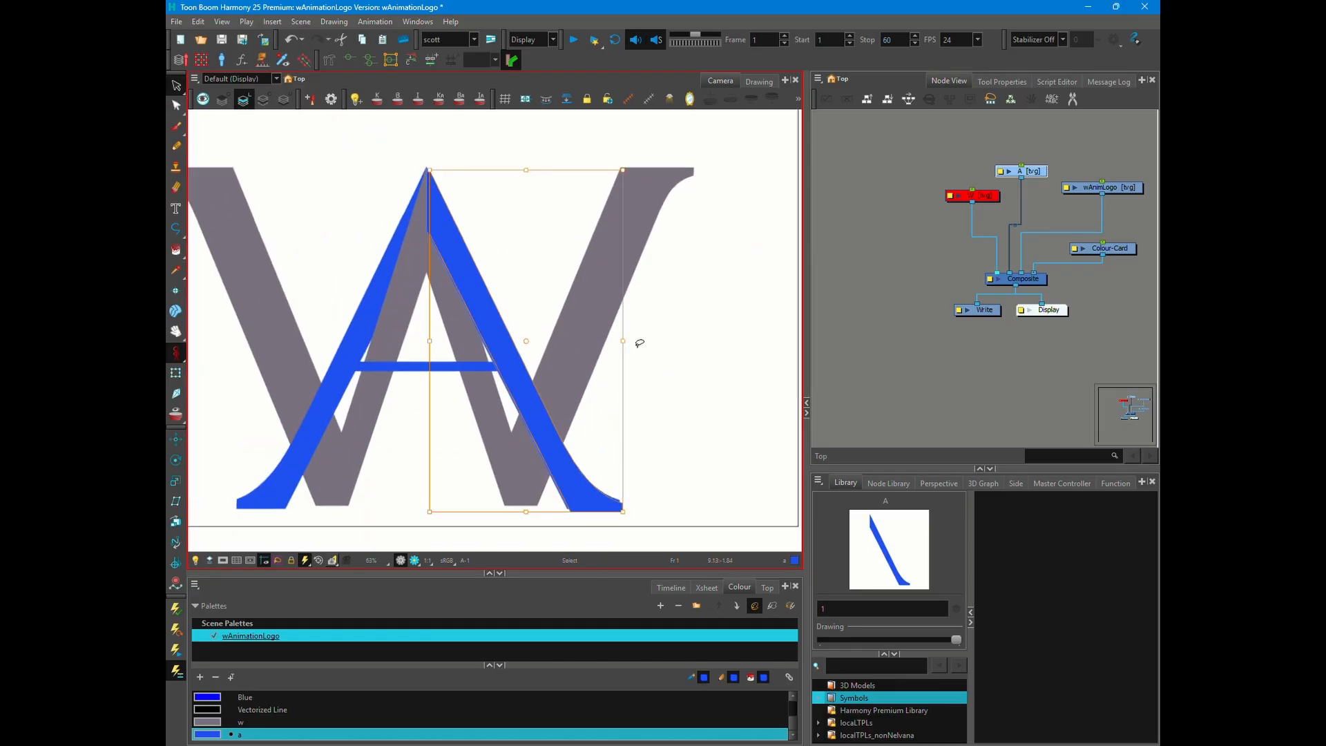
left_click(1002, 81)
left_click(836, 187)
key("shift+Left")
key("shift+Left")
key("shift+Left")
key("shift+Left")
key("shift+Left")
key("shift+Left")
key("shift+Left")
key("shift+Left")
key("shift+Left")
key("shift+Left")
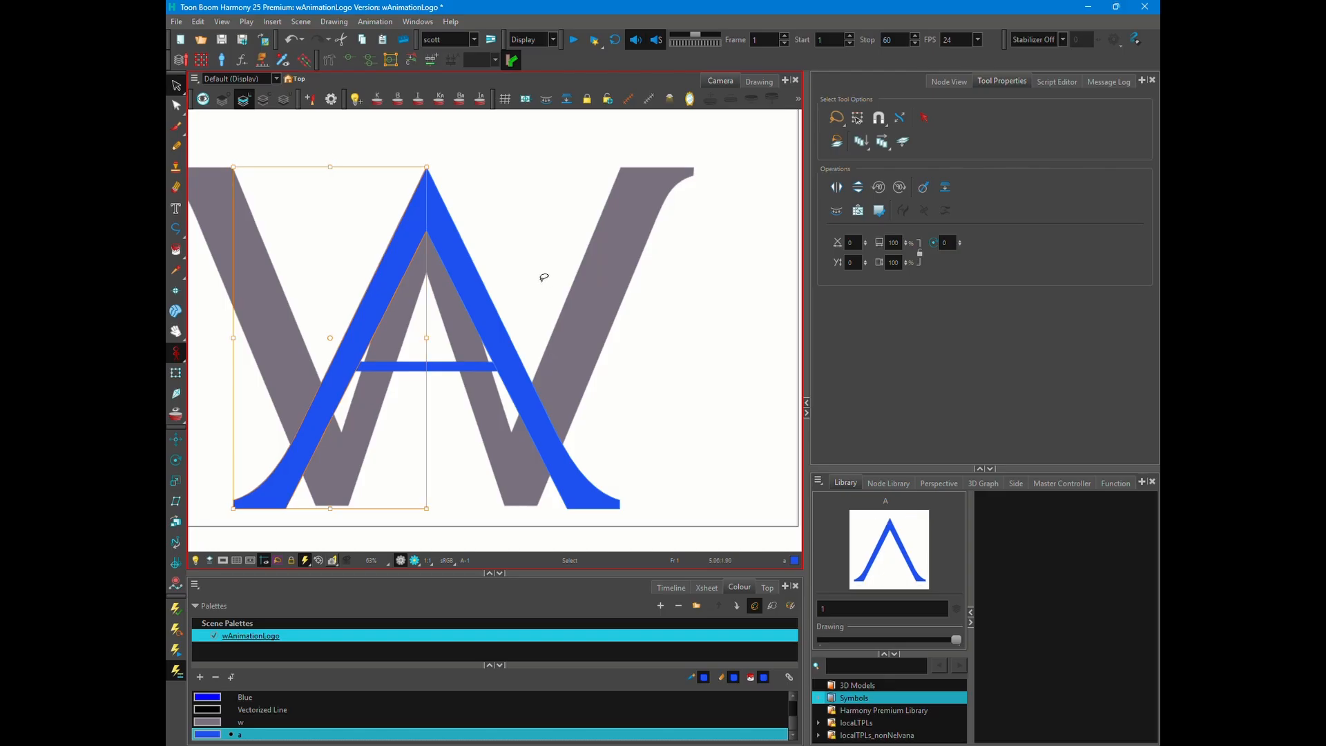
- Outline the A's crossbar between the two legs and align its contour points with the reference bar
left_click(544, 277)
scroll(337, 339, "up", 3)
key("alt+underscore")
key("alt+q")
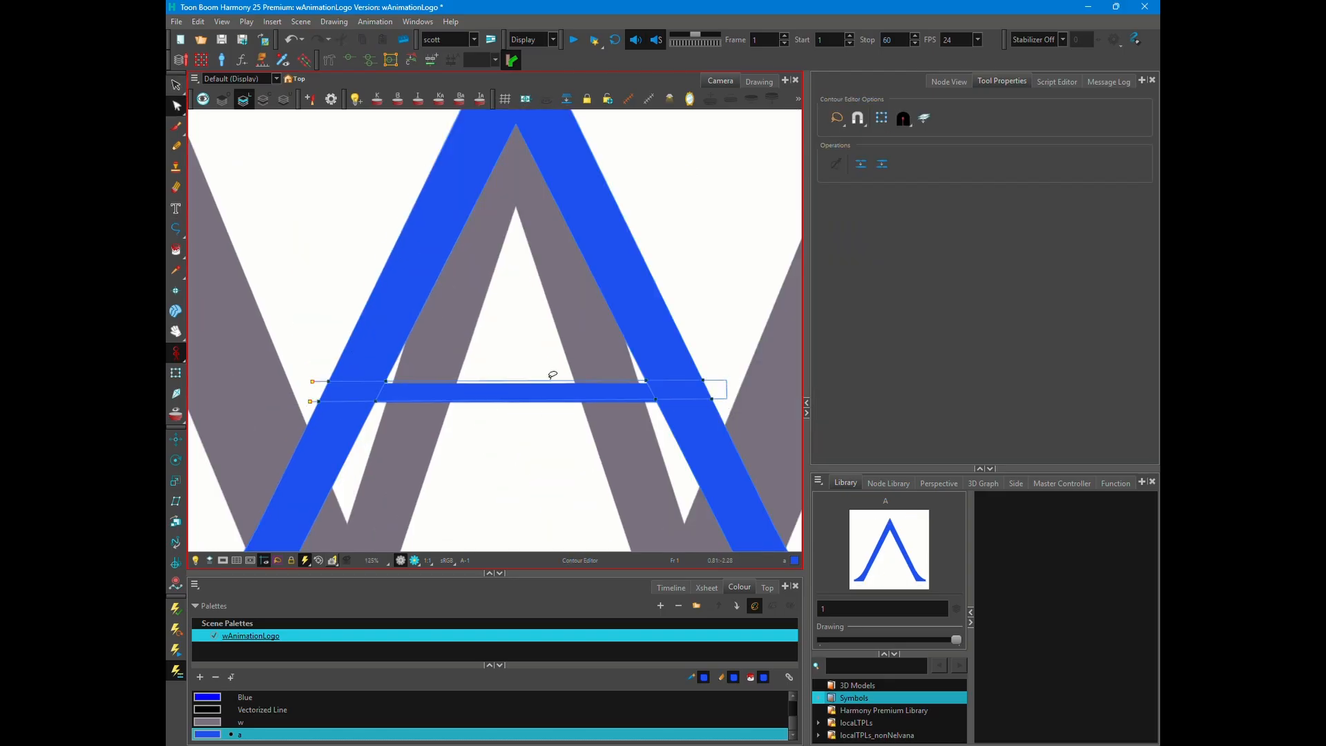
left_click(551, 379)
scroll(740, 382, "up", 2)
scroll(627, 353, "down", 4)
scroll(323, 367, "up", 3)
left_click_drag(339, 360, 397, 364)
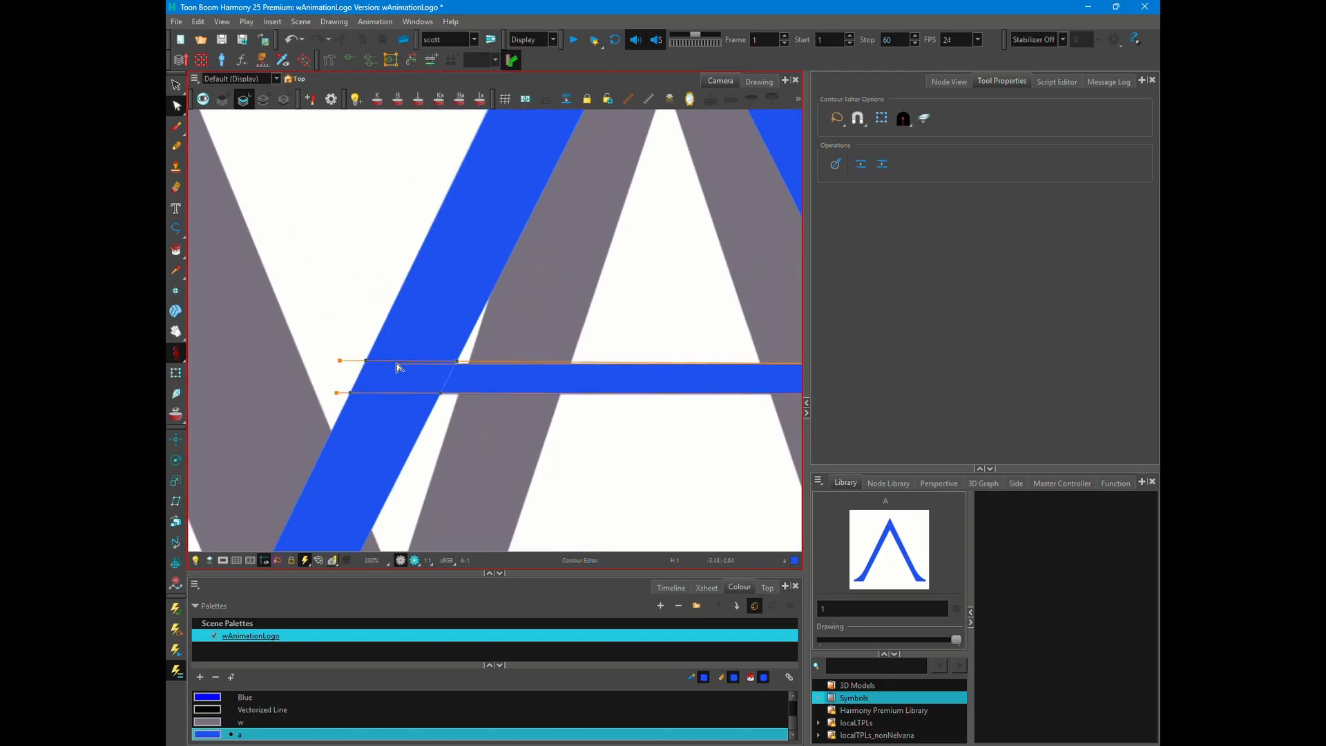
- Move the A's crossbar shape onto a different art layer of the same drawing by cutting and pasting it
key("ctrl+Tab")
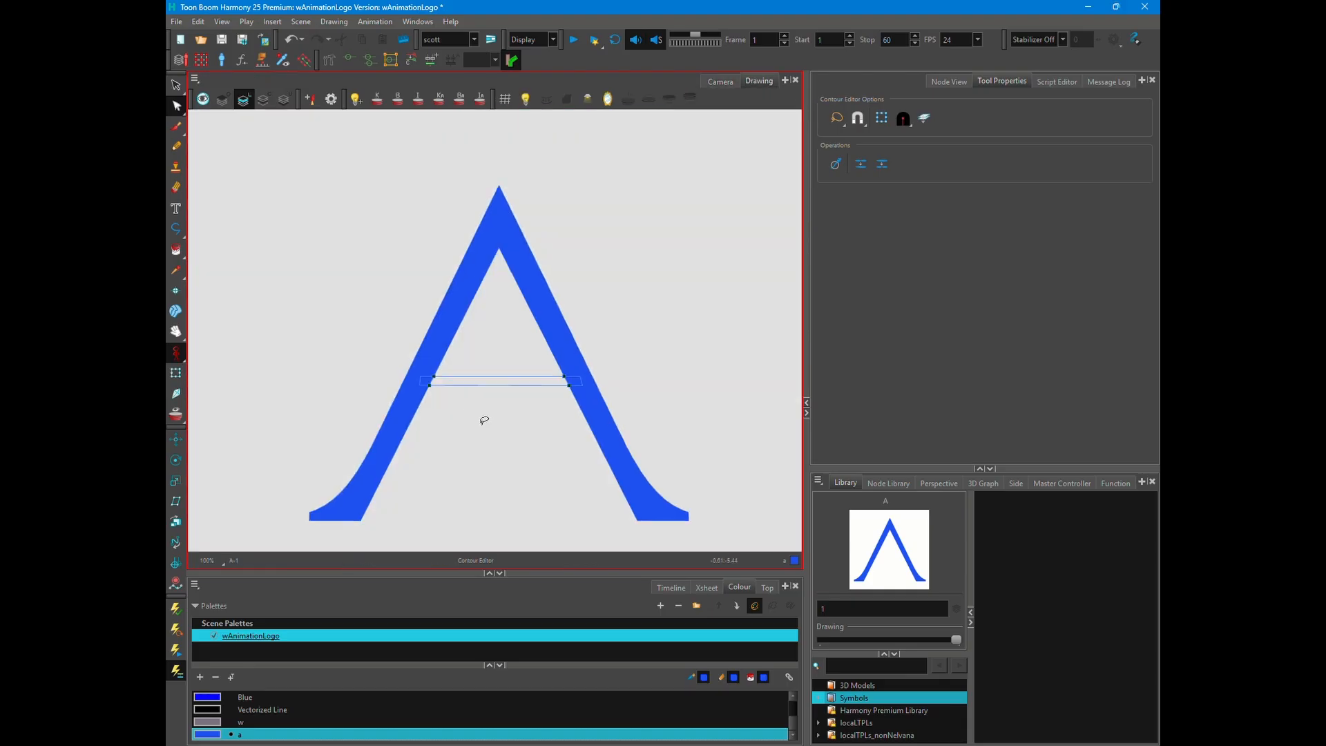
key("alt+s")
key("semicolon")
key("ctrl+a")
scroll(503, 387, "up", 5)
key("ctrl+x")
key("ctrl+v")
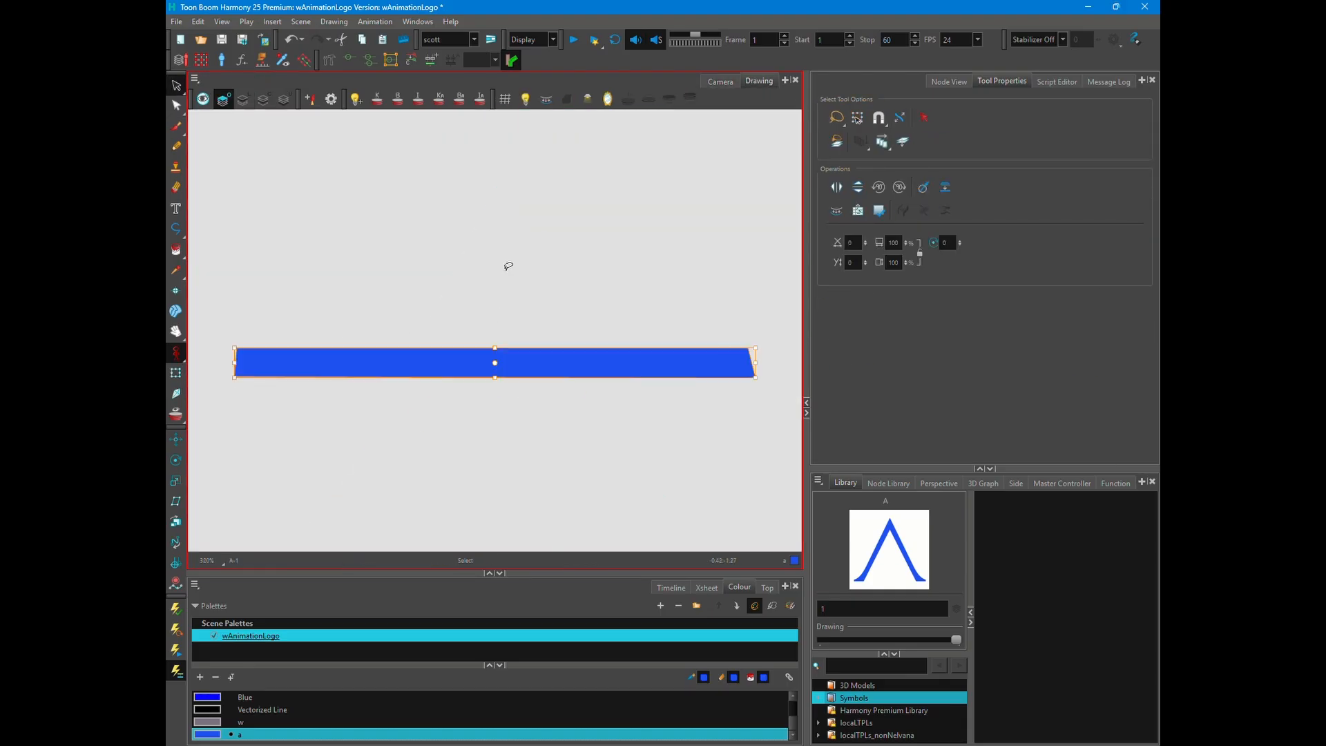
key("ctrl+Tab")
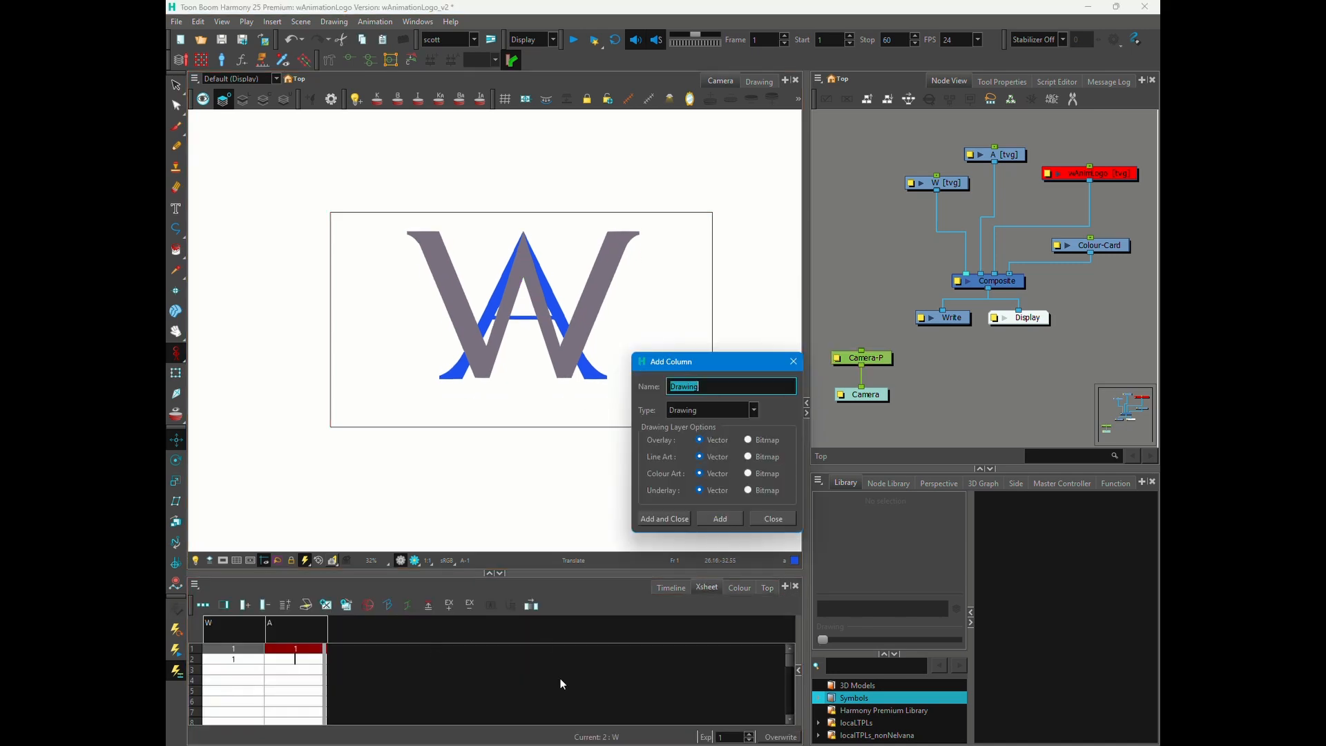
- Create a drawing layer named wAnimationInc and write "W Animation Inc." on it below the logo
type("wAnimationInc")
key("Return")
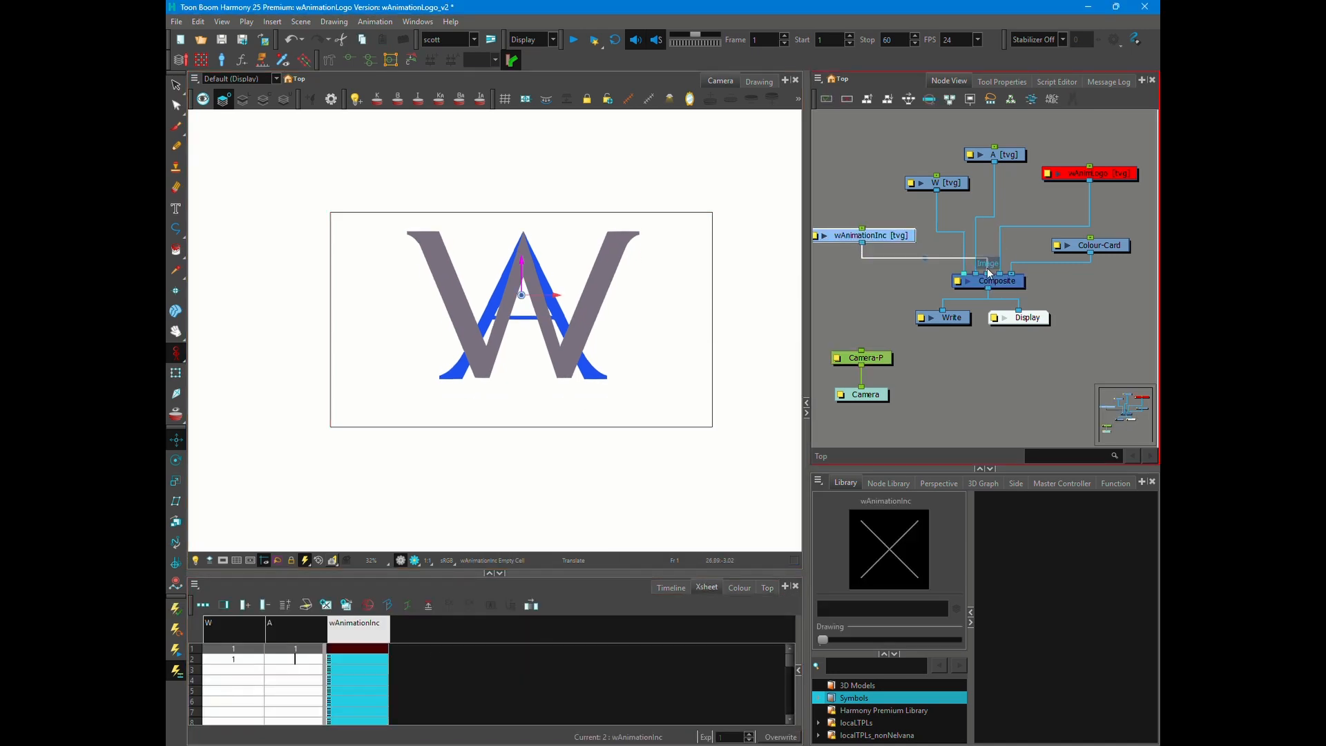
left_click(177, 209)
left_click(429, 407)
type("W")
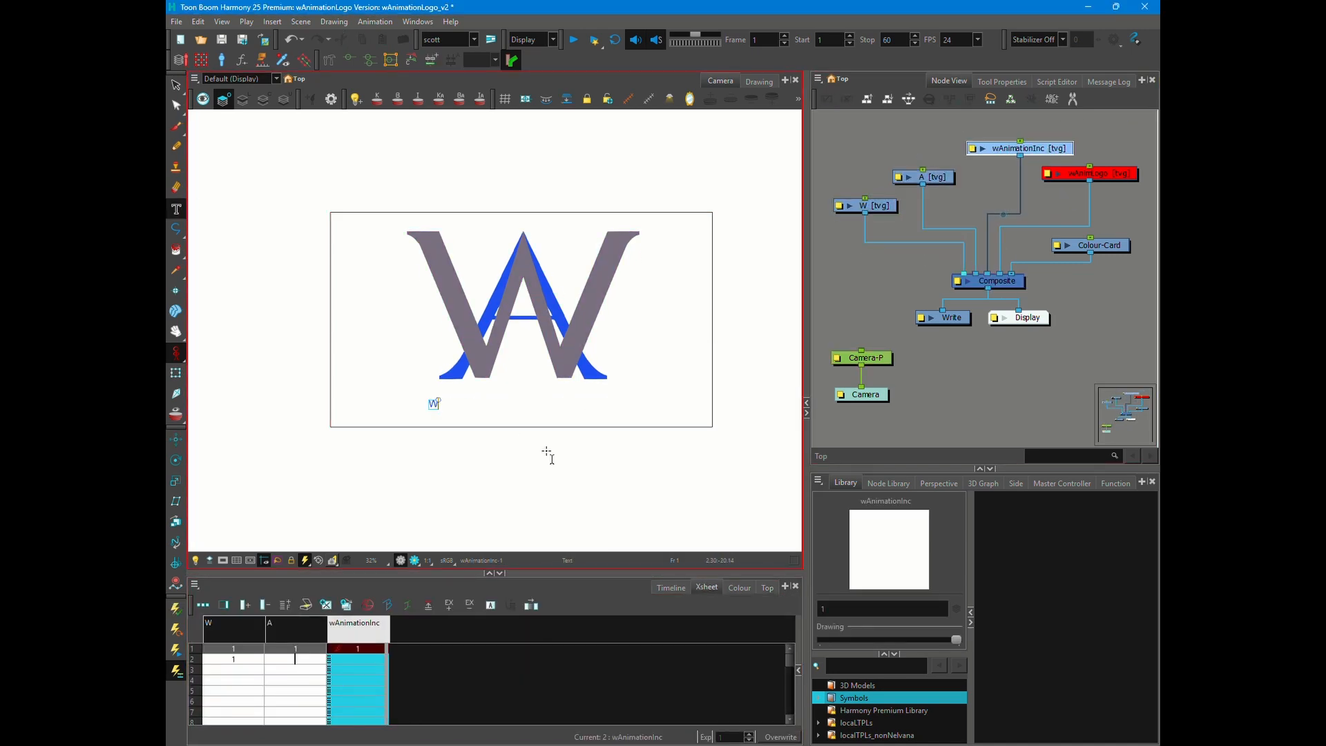
type(" Animation In")
type("c.")
- Select the whole "W Animation Inc." text and set its size to 44
left_click(1002, 81)
left_click_drag(514, 405, 426, 404)
left_click(871, 168)
- Try out several fonts, including Bahnschrift, on the "W Animation Inc." text
left_click(946, 121)
scroll(503, 386, "up", 2)
left_click(1002, 122)
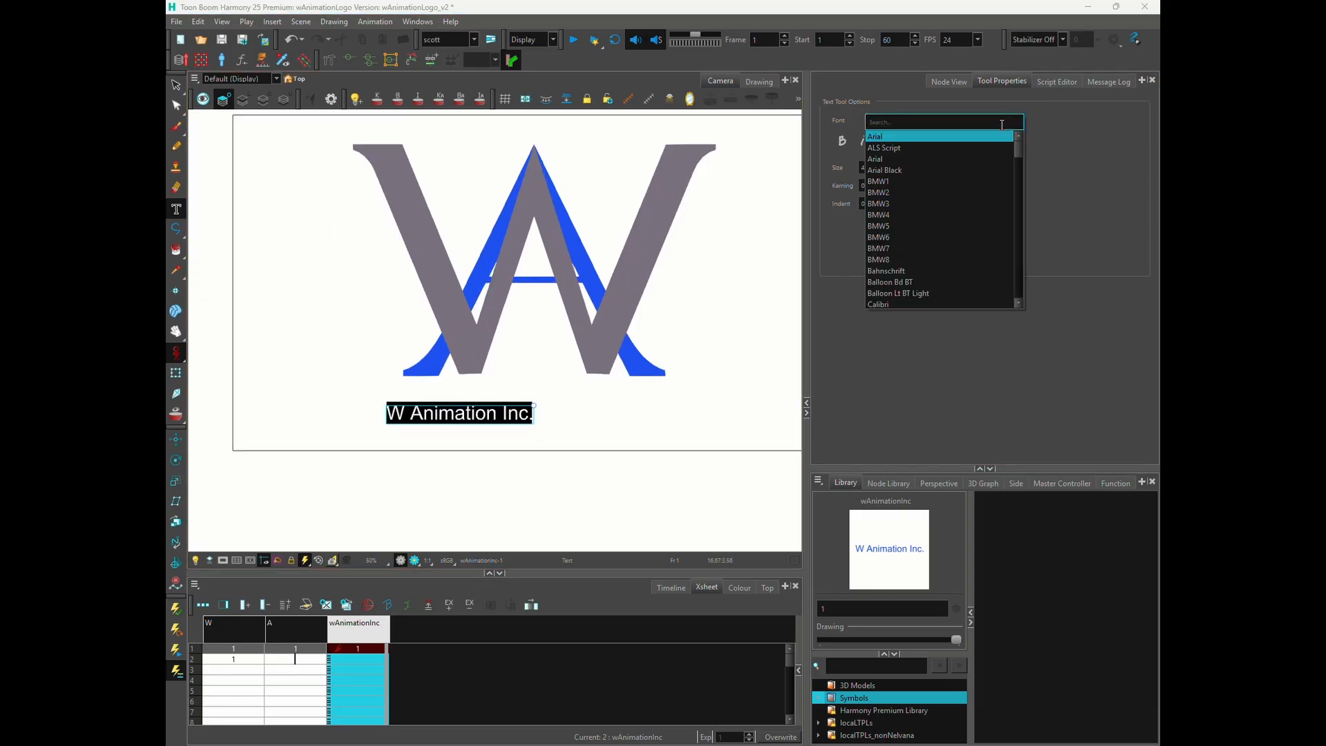
left_click(979, 147)
left_click(977, 121)
left_click(929, 215)
left_click(967, 121)
left_click(929, 292)
left_click(976, 121)
scroll(932, 270, "down", 1)
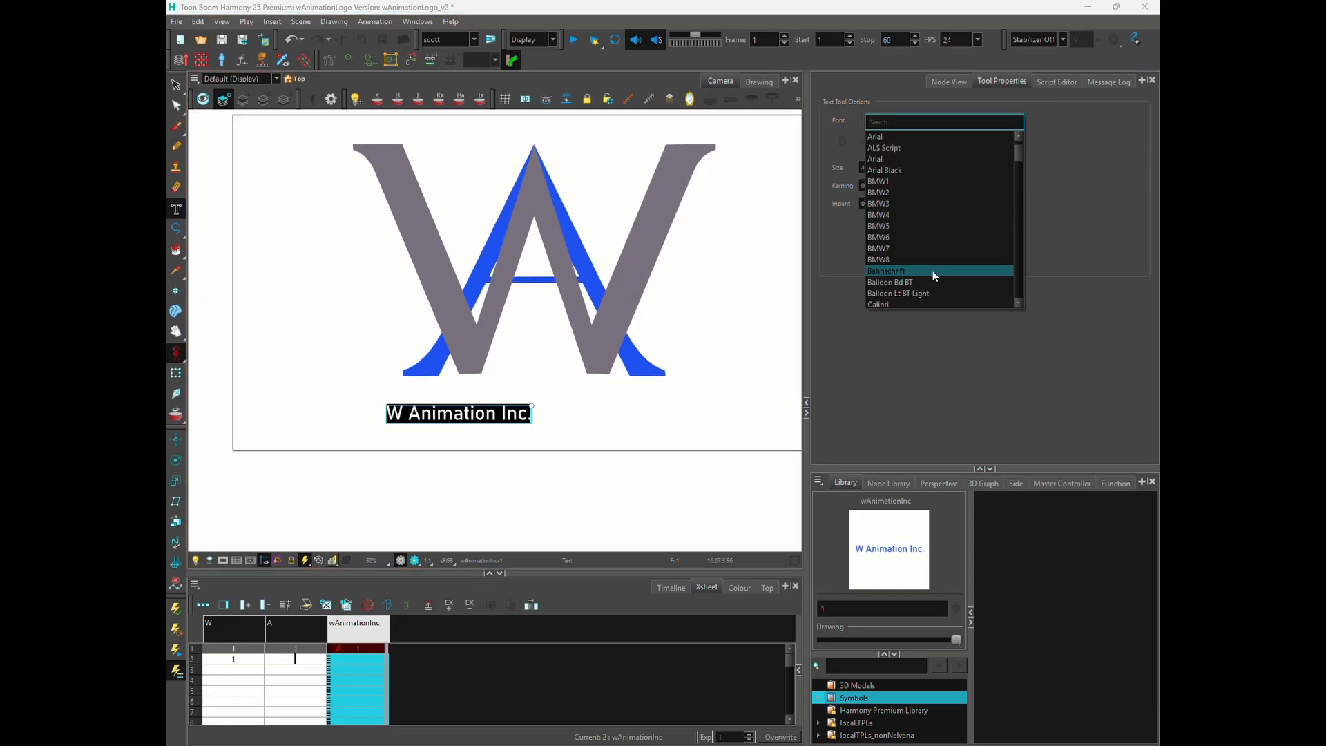
left_click(932, 304)
left_click(975, 121)
scroll(971, 217, "down", 2)
left_click(960, 259)
- Set the font of the "W Animation Inc." text to Cambria
left_click(966, 121)
scroll(944, 235, "down", 4)
left_click(937, 251)
- Add a near-black palette colour named "wAnimationInc" and apply it to the selected text
left_click(740, 587)
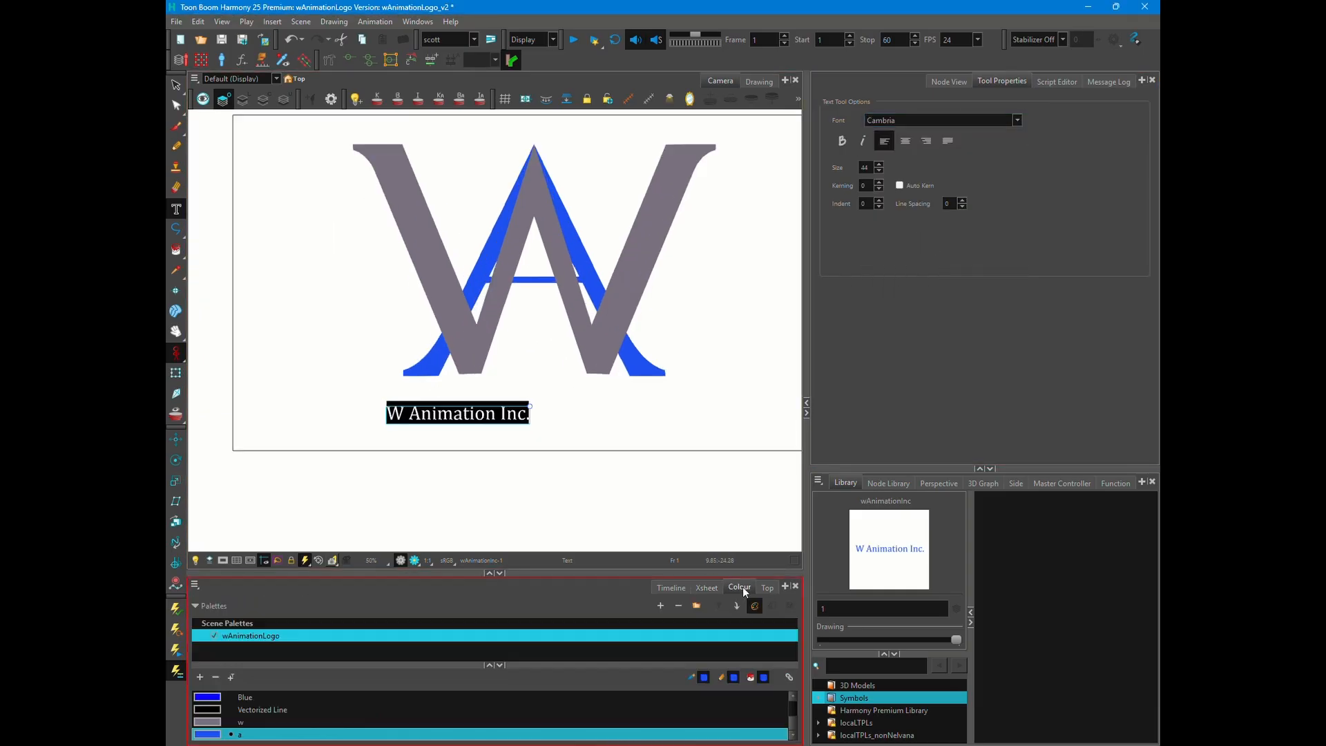
left_click(200, 678)
double_click(257, 736)
type("wAnimationInc")
key("Return")
double_click(208, 734)
left_click(704, 422)
key("Escape")
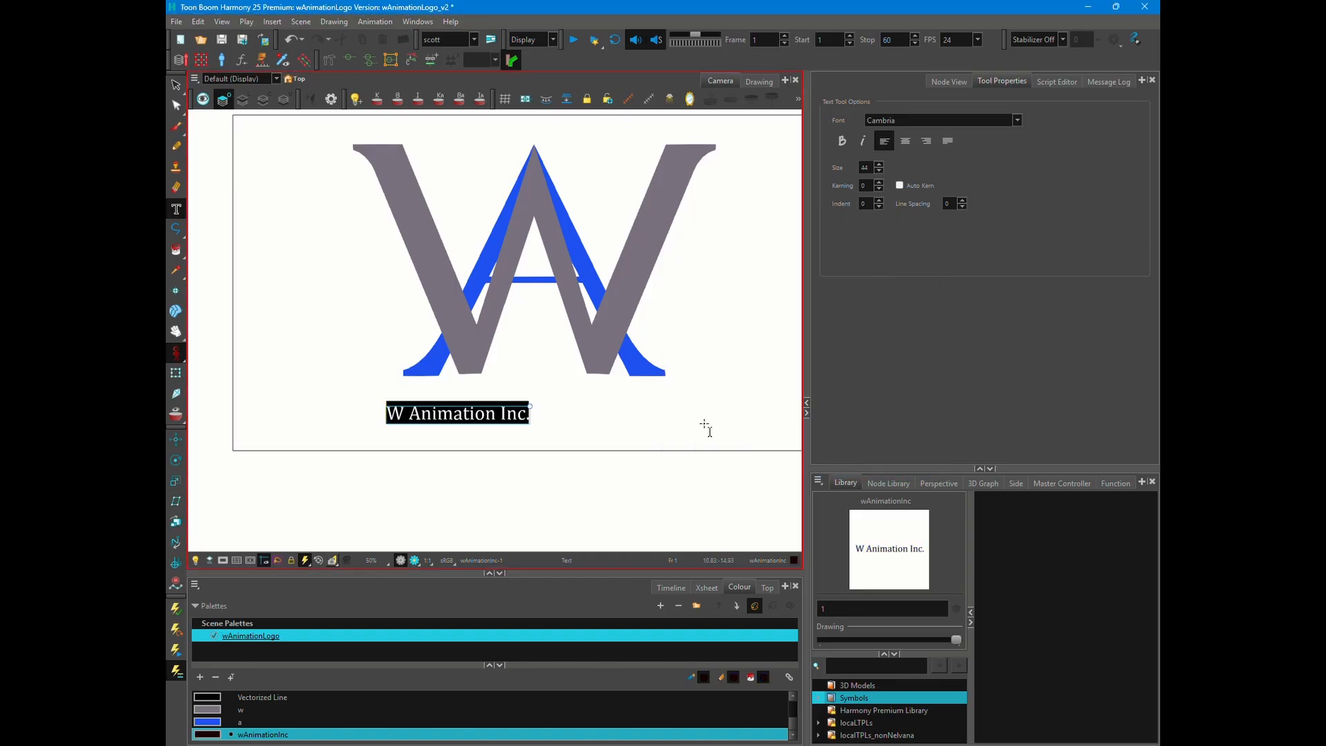
- Centre the "W Animation Inc." text beneath the logo and set its kerning to 10
left_click(176, 85)
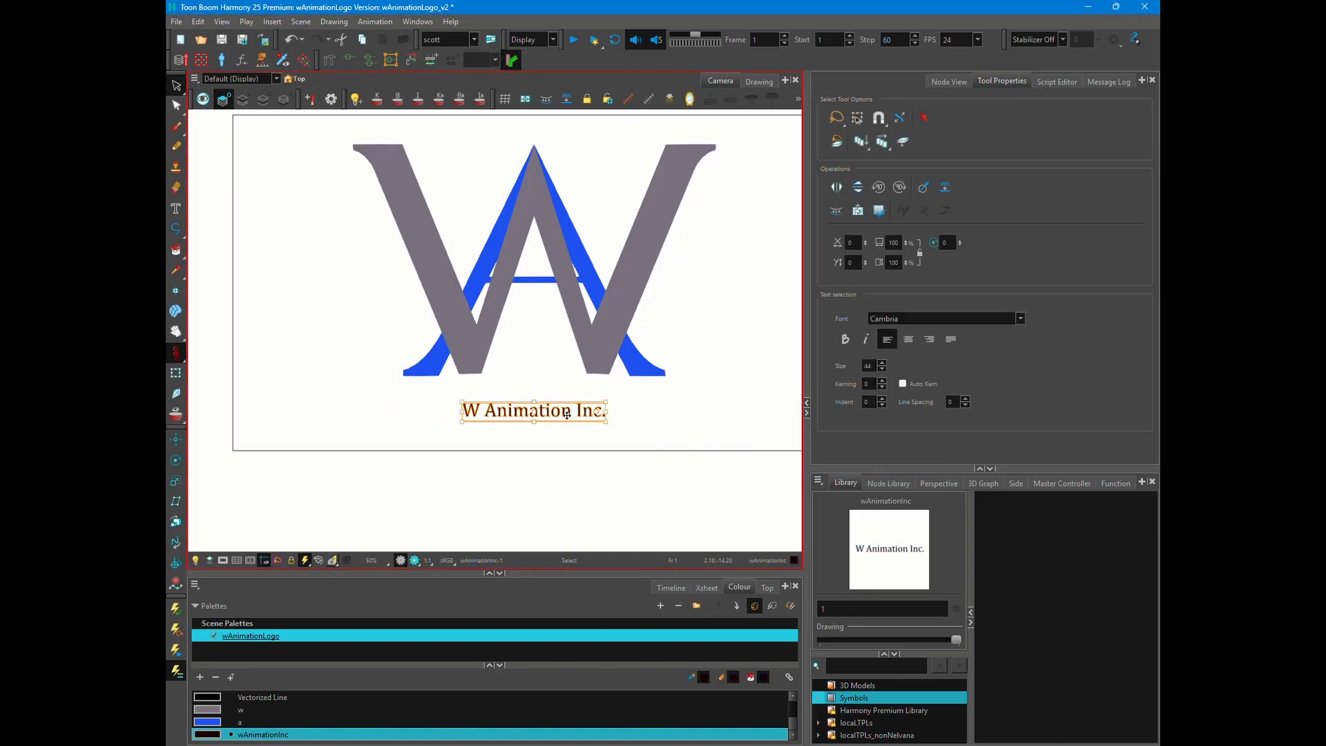
double_click(566, 413)
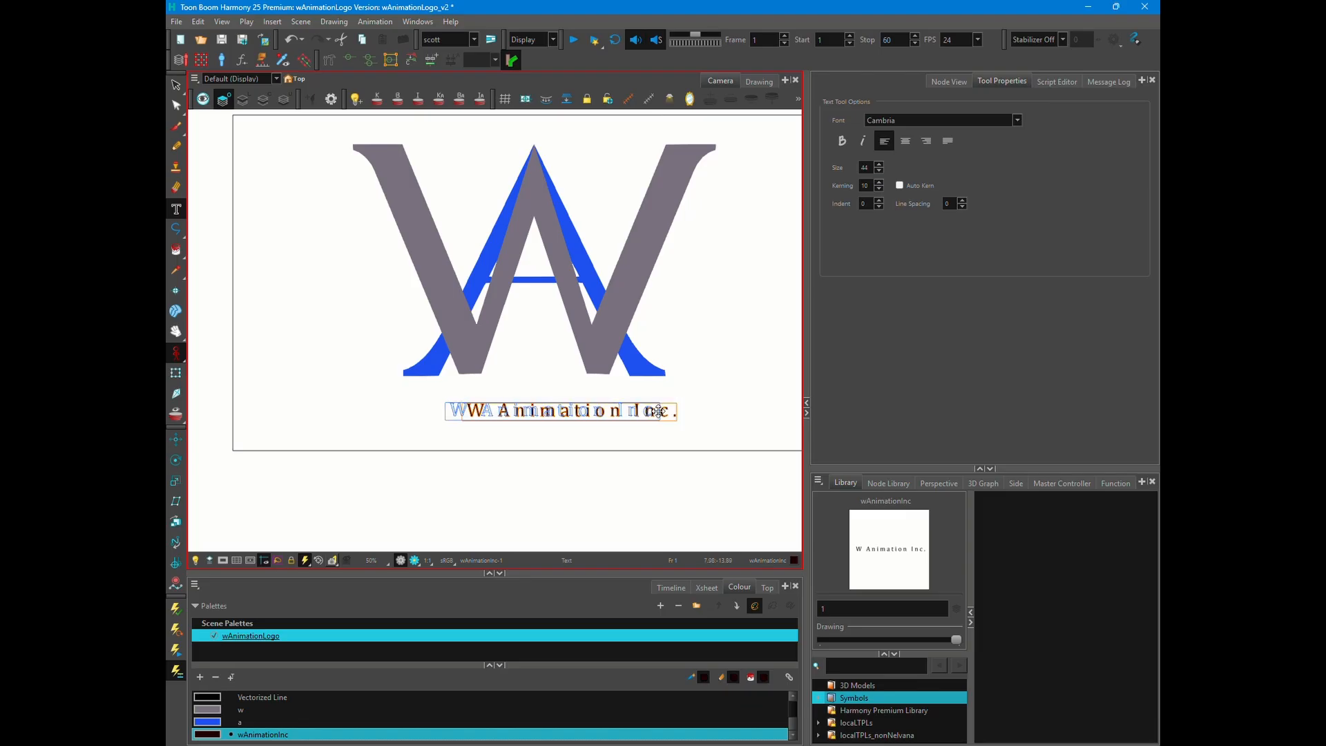
- Try alternative fonts such as Consolas on the "W Animation Inc." text
left_click(943, 120)
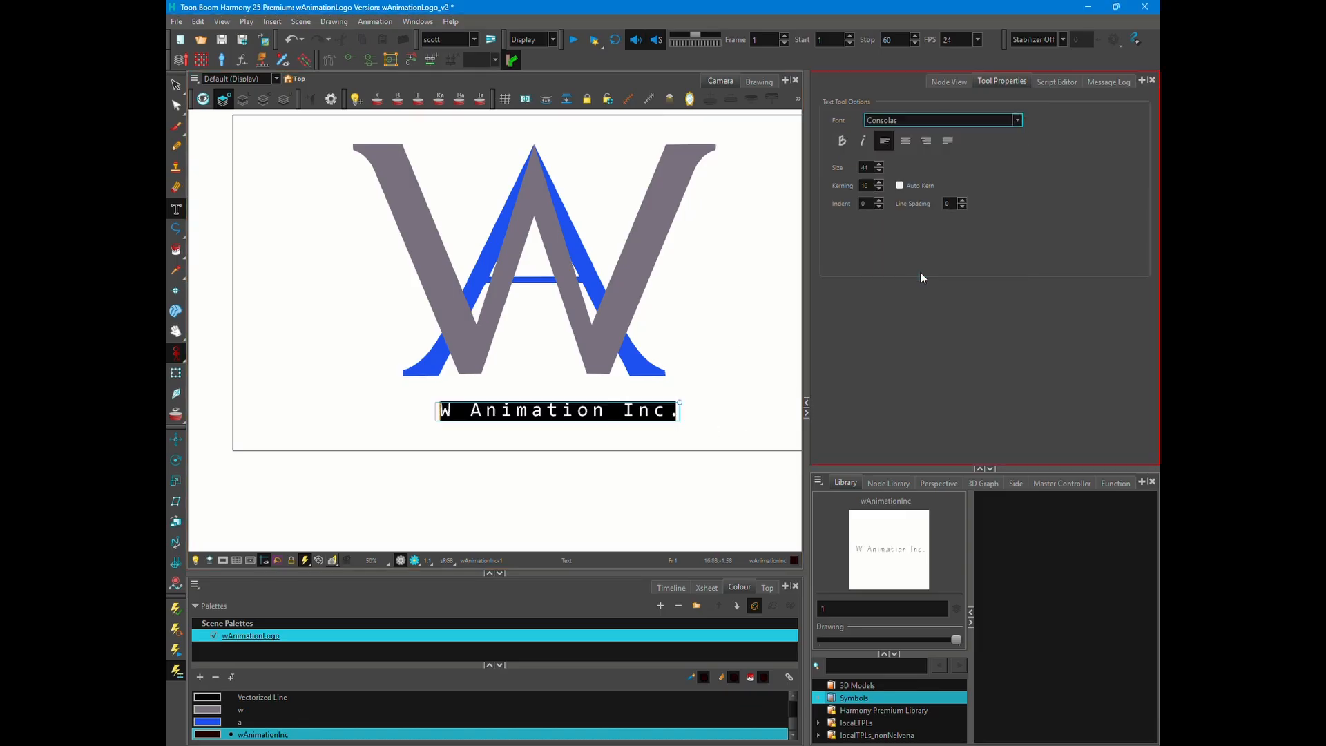
scroll(946, 263, "down", 1)
left_click(917, 280)
left_click(742, 410)
- Deselect all layers to review the logo with its text, and reselect the wAnimationInc layer
left_click(948, 81)
left_click(911, 135)
left_click_drag(462, 231, 420, 254)
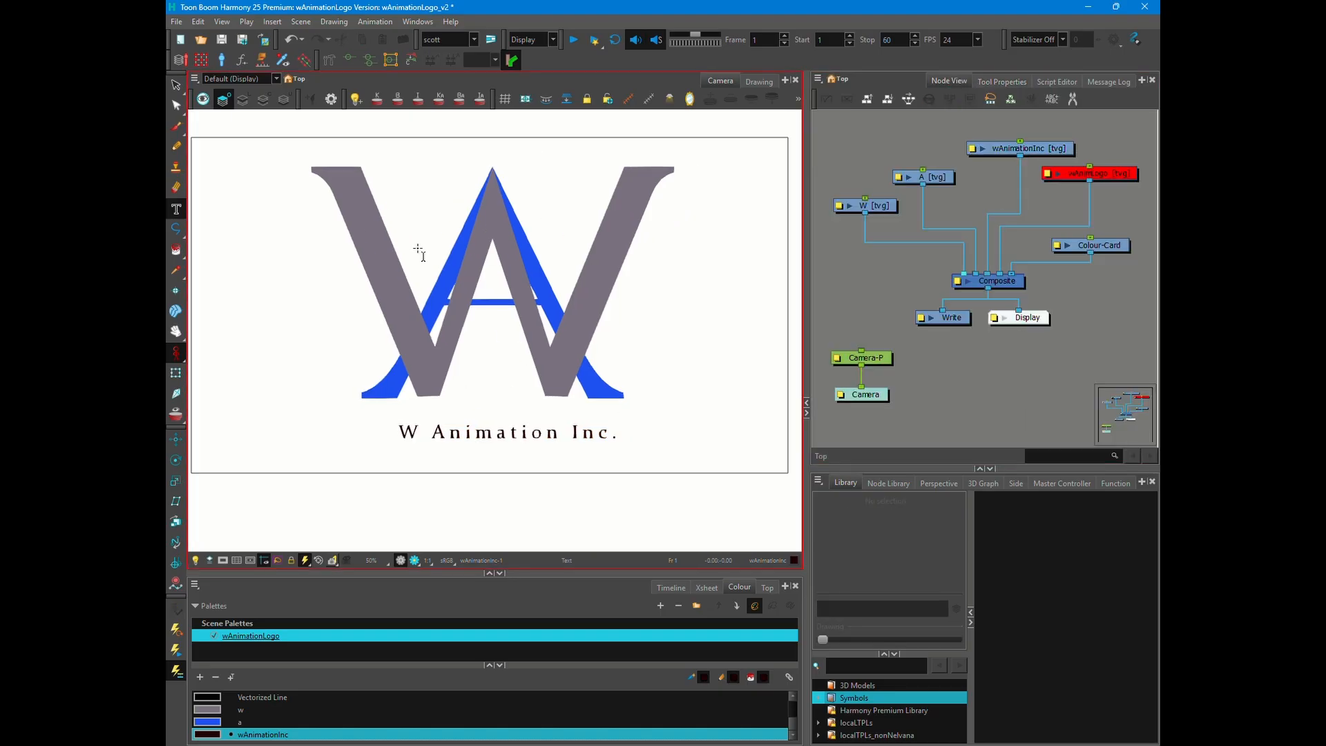
scroll(502, 241, "up", 3)
scroll(515, 384, "down", 2)
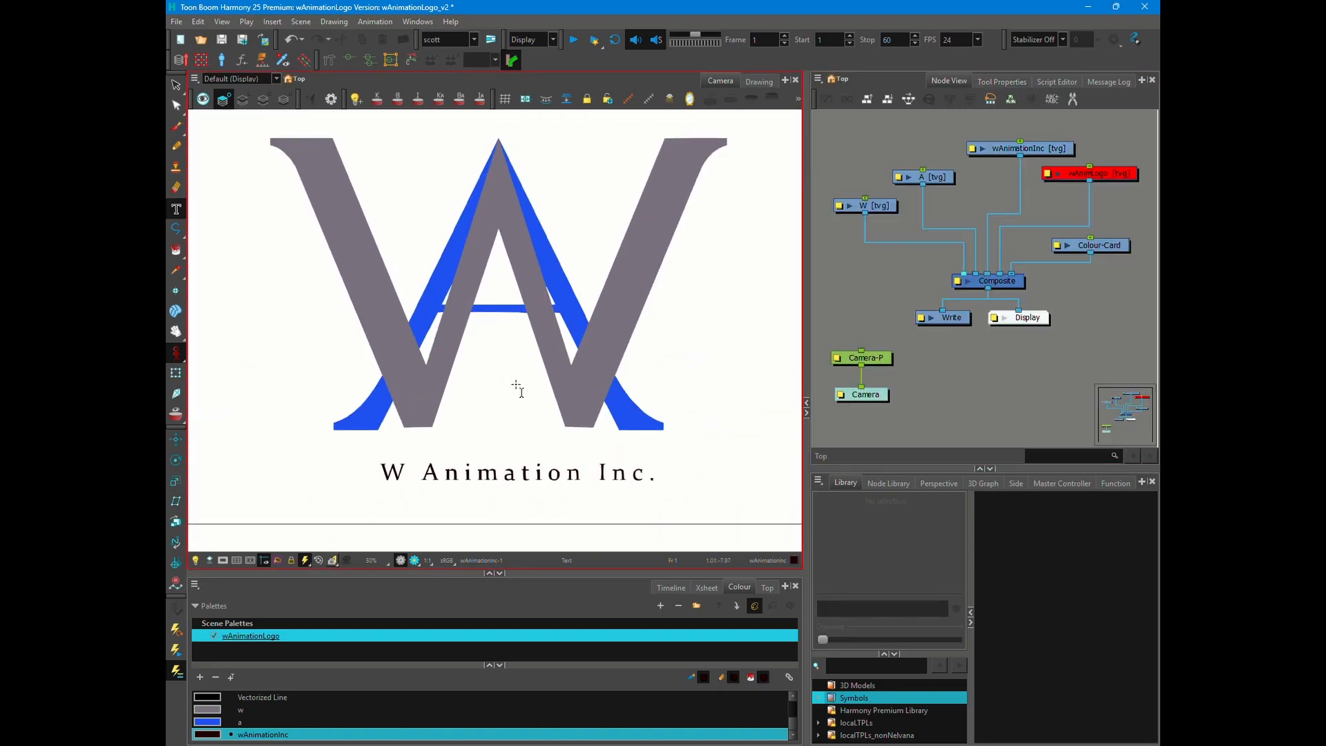
left_click(996, 149)
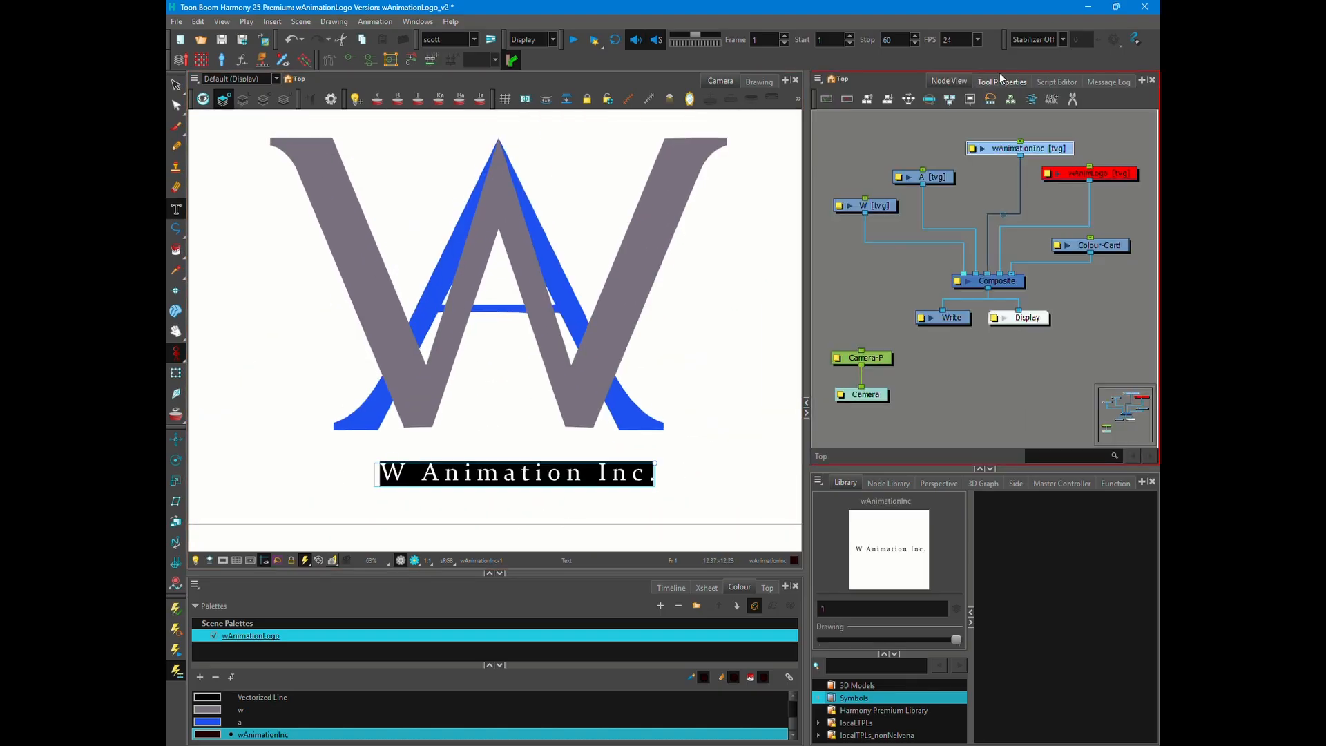
- Test a few more fonts on the logo text, including Candara
left_click(1000, 81)
left_click(946, 120)
left_click(902, 180)
left_click(918, 121)
left_click(913, 279)
left_click(932, 120)
scroll(959, 235, "up", 1)
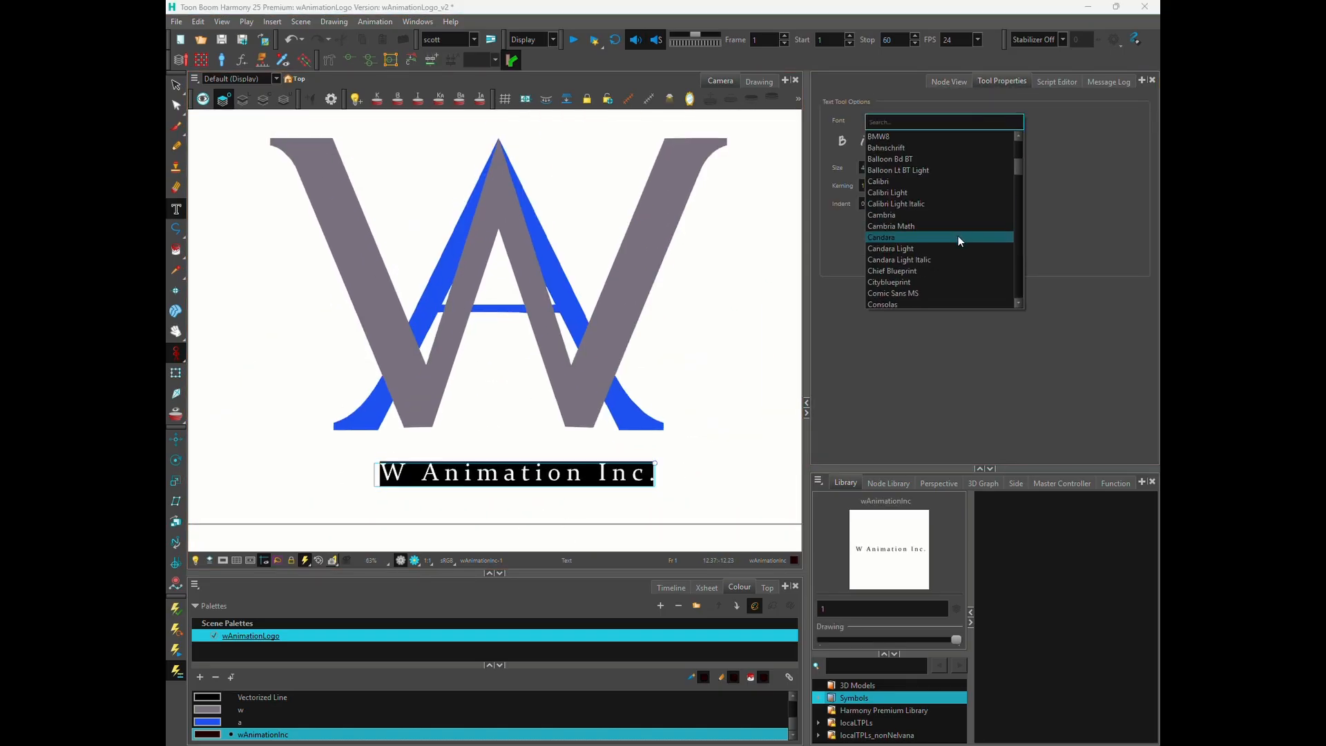
left_click(939, 237)
left_click(928, 238)
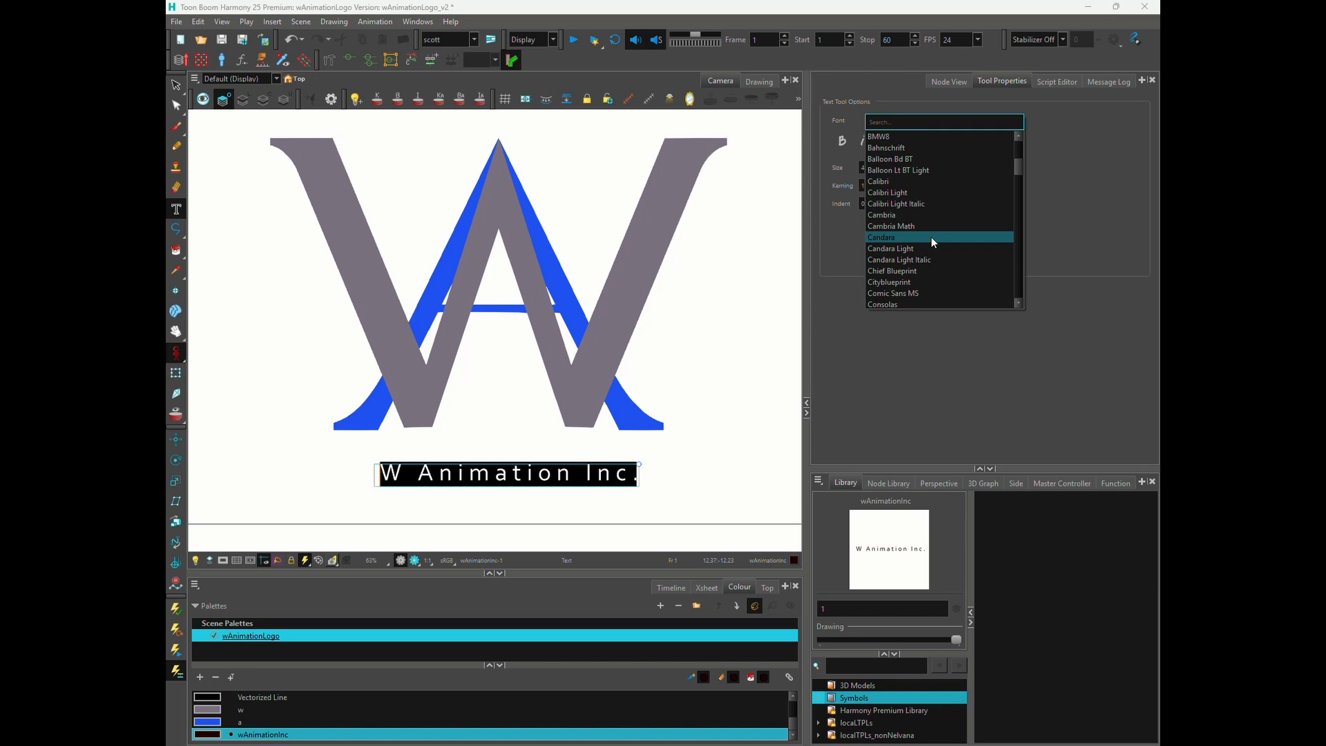
- Compare further fonts on the logo text, including a script face and Gadugi
left_click(930, 237)
scroll(929, 238, "down", 10)
left_click(934, 247)
left_click(933, 121)
scroll(932, 214, "down", 10)
left_click(932, 219)
left_click(934, 121)
scroll(934, 181, "down", 10)
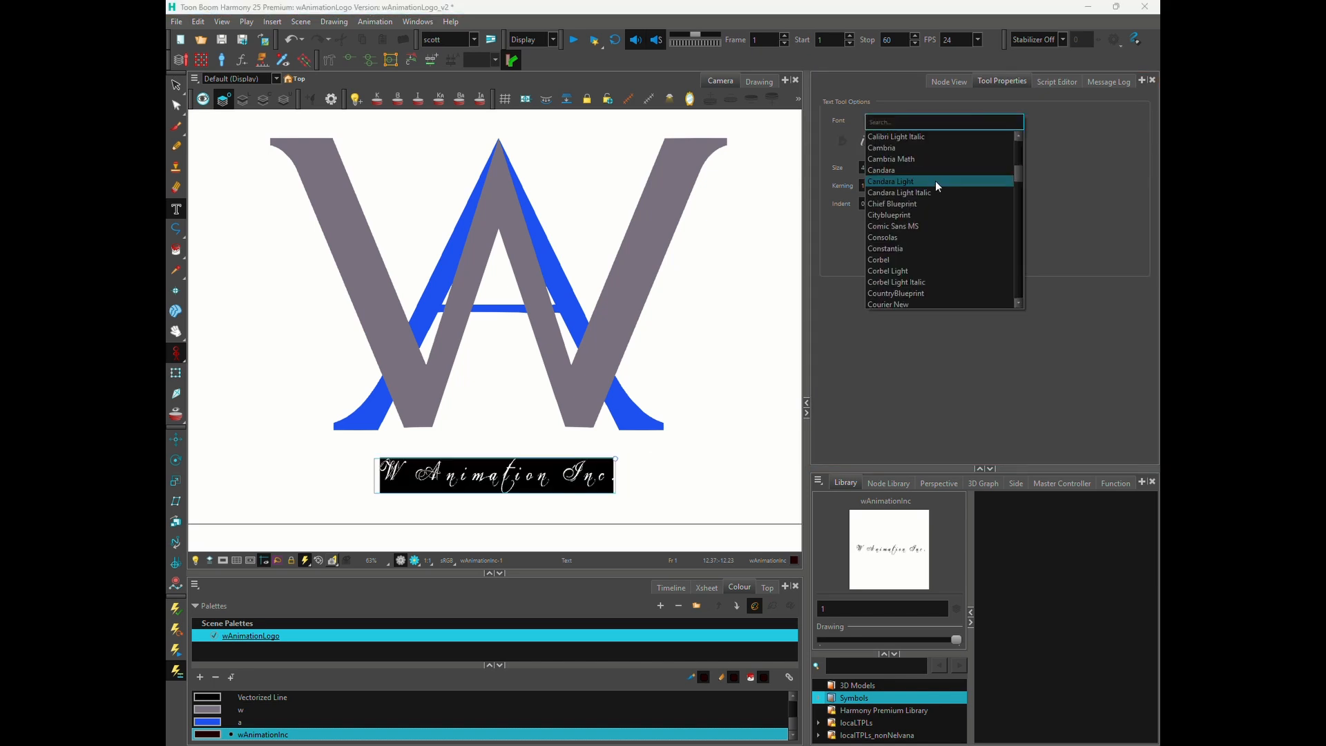
left_click(923, 202)
left_click(931, 121)
scroll(927, 215, "down", 10)
left_click(919, 248)
left_click(932, 121)
scroll(946, 195, "down", 10)
left_click(899, 222)
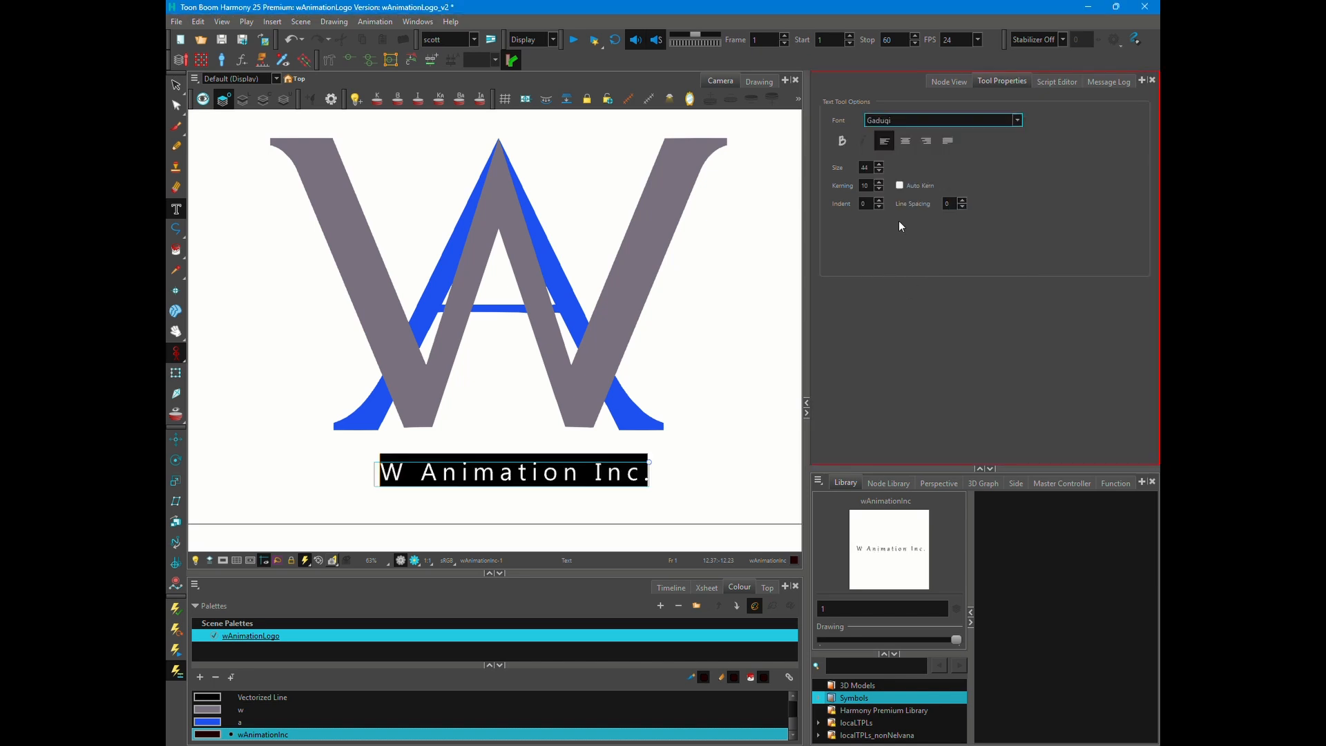
- Try another serif font on the logo text and deselect the text to judge the look
left_click(925, 121)
scroll(926, 222, "down", 10)
left_click(913, 237)
left_click(740, 357)
- Try several more fonts on the logo text and set it to Palatino Linotype
left_click(928, 120)
scroll(923, 254, "down", 5)
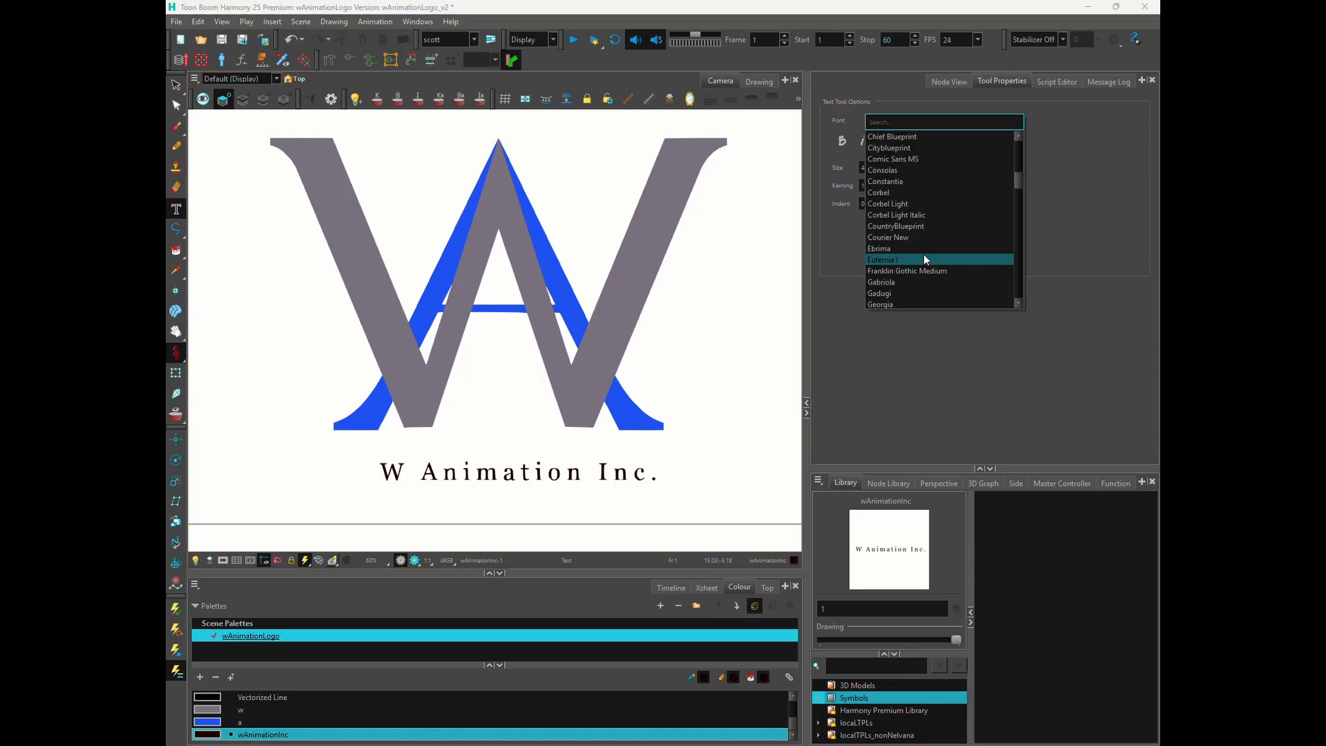
left_click(378, 457)
key("ctrl+a")
left_click(941, 121)
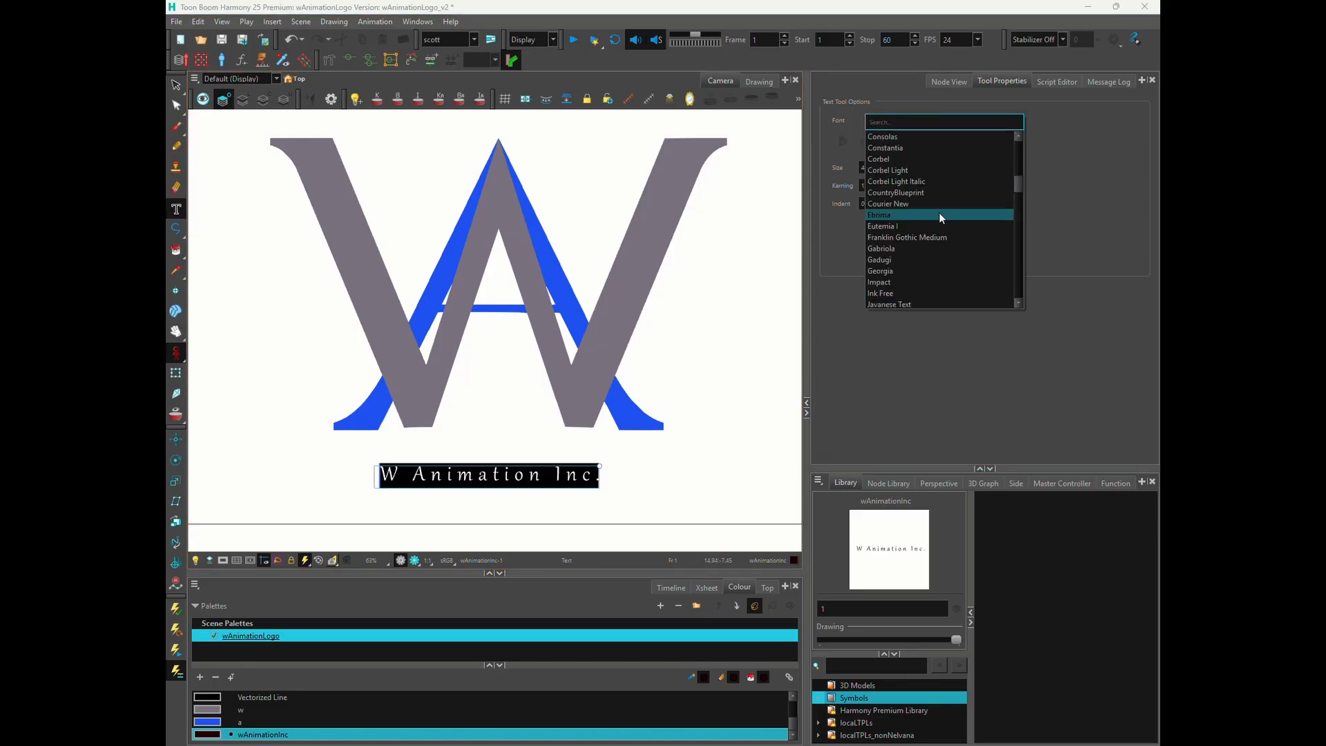
scroll(911, 183, "down", 15)
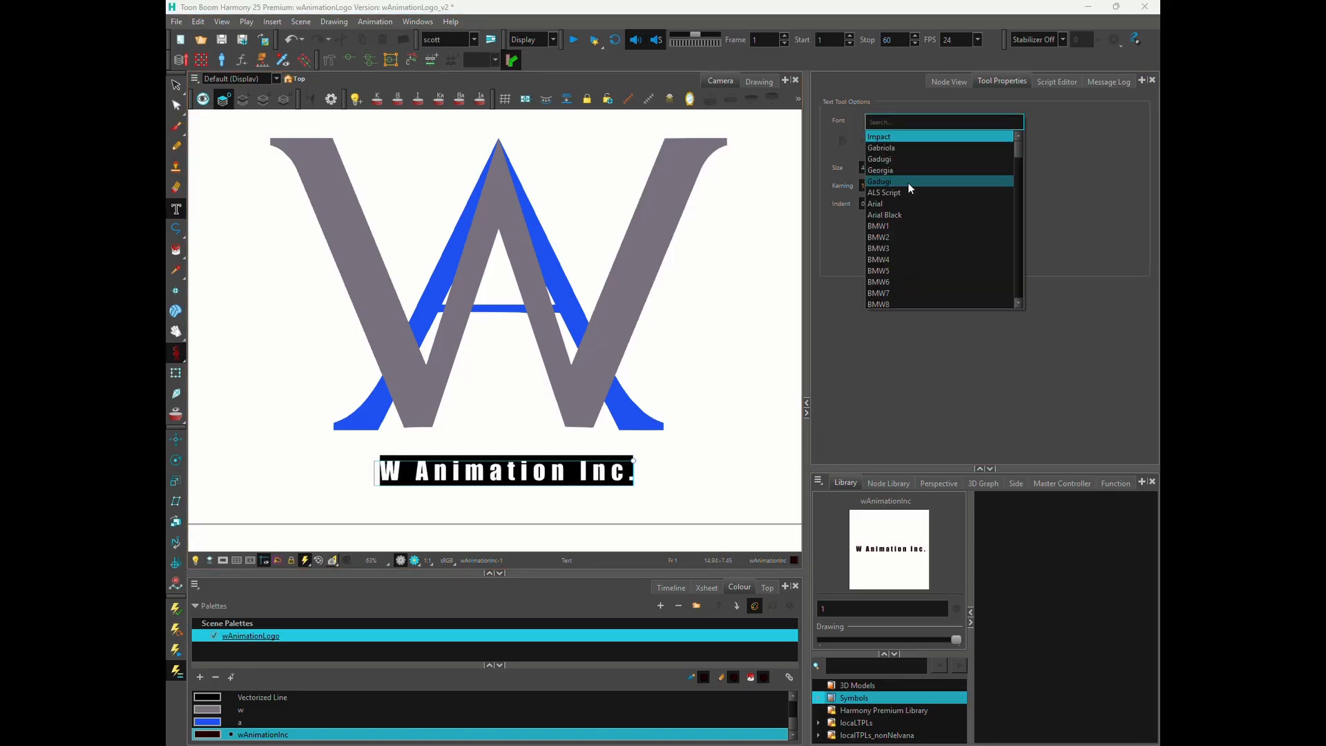
left_click(1036, 156)
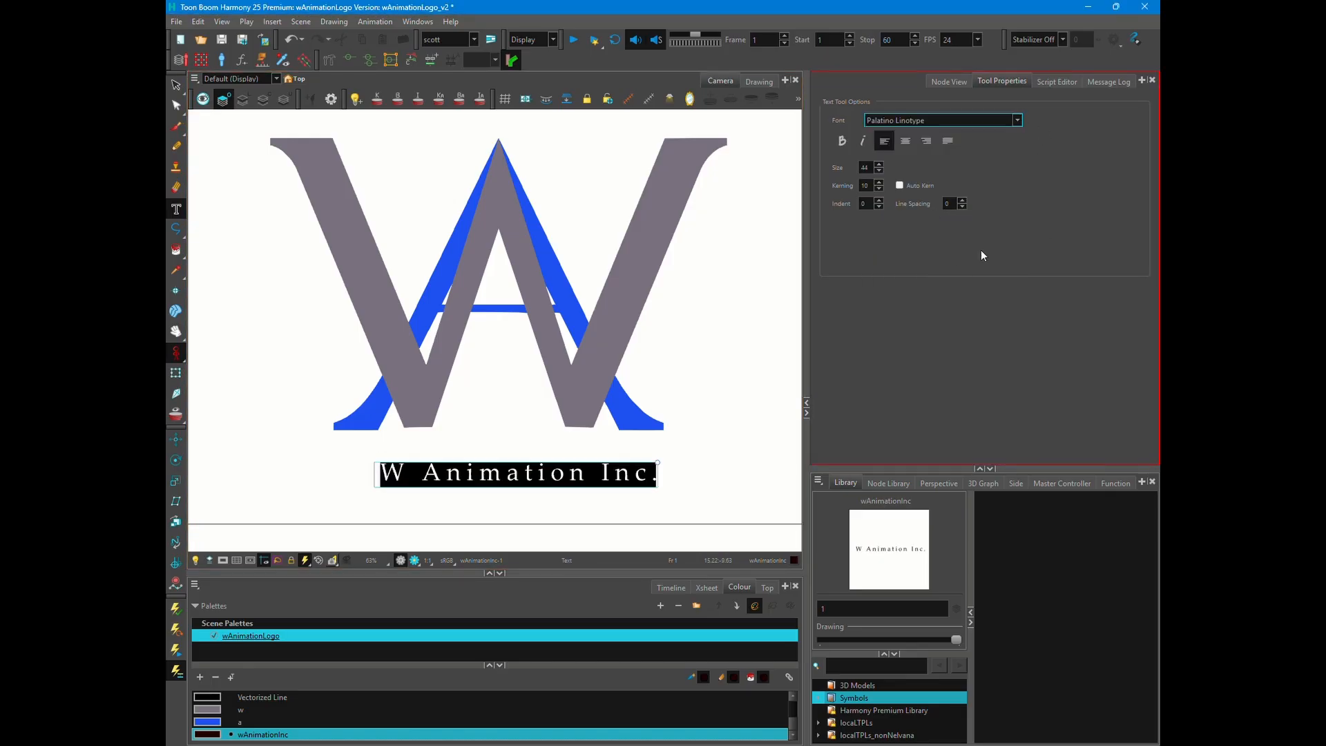
- Adjust the logo text's spacing and scale to size 44 and kerning 12
double_click(879, 182)
left_click_drag(592, 488, 556, 477)
double_click(878, 171)
double_click(878, 171)
left_click_drag(645, 452, 653, 457)
scroll(653, 457, "down", 1)
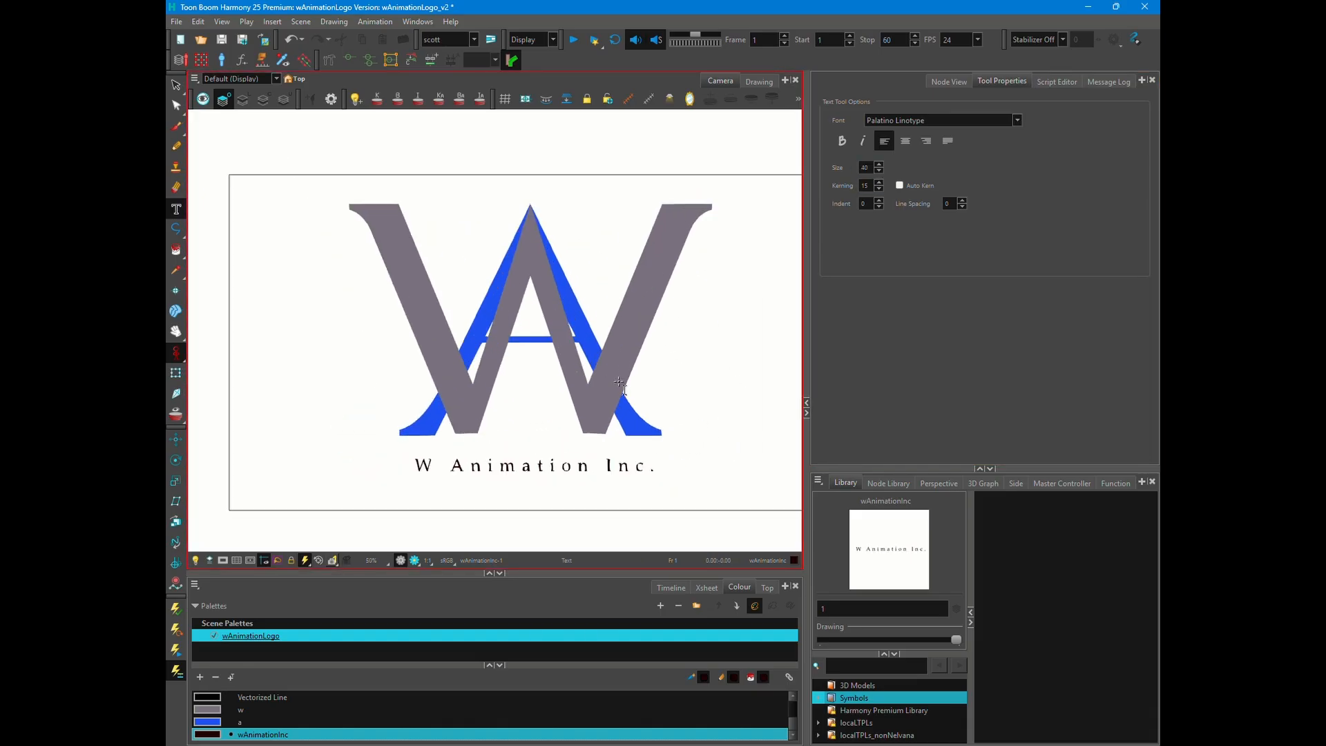
triple_click(878, 189)
left_click_drag(510, 464, 651, 457)
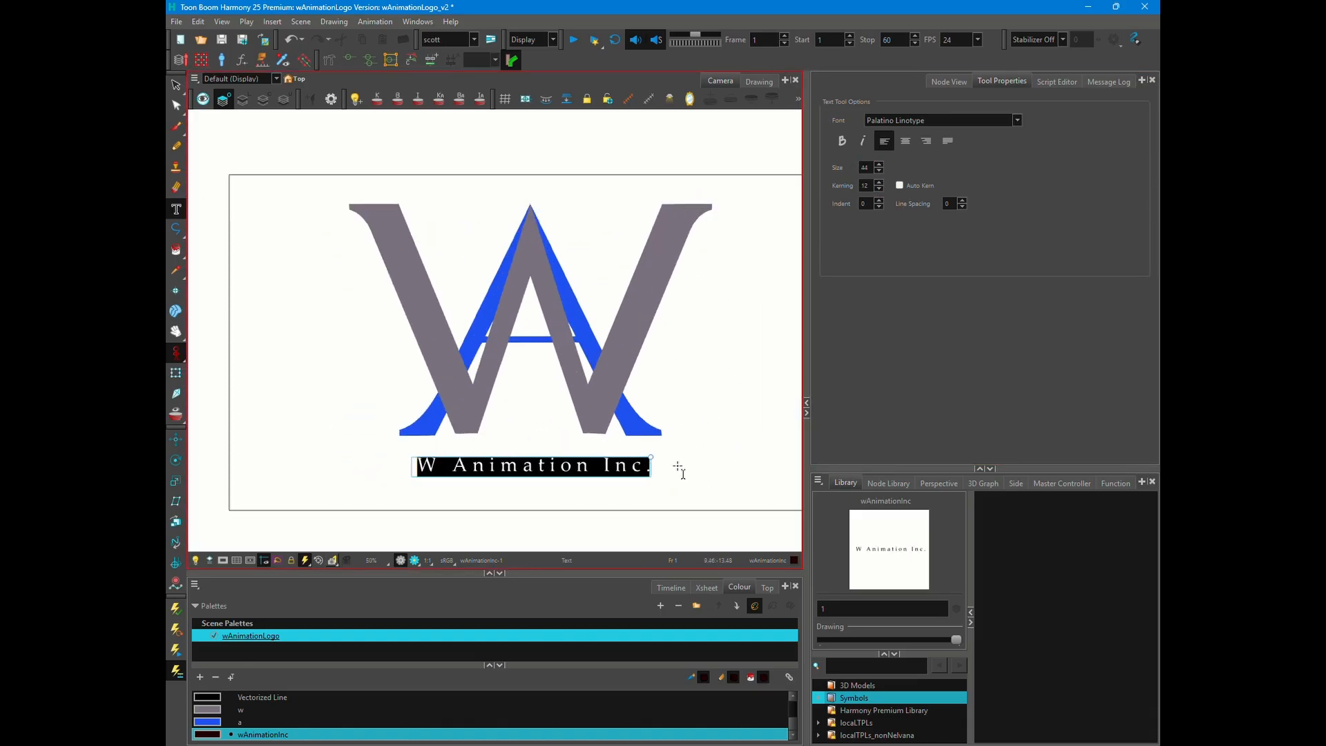
- Add a parent peg to the wAnimationInc drawing and move the text slightly up beneath the logo
left_click(949, 81)
left_click(988, 227)
key("ctrl+p")
key("shift+t")
left_click_drag(534, 458, 534, 449)
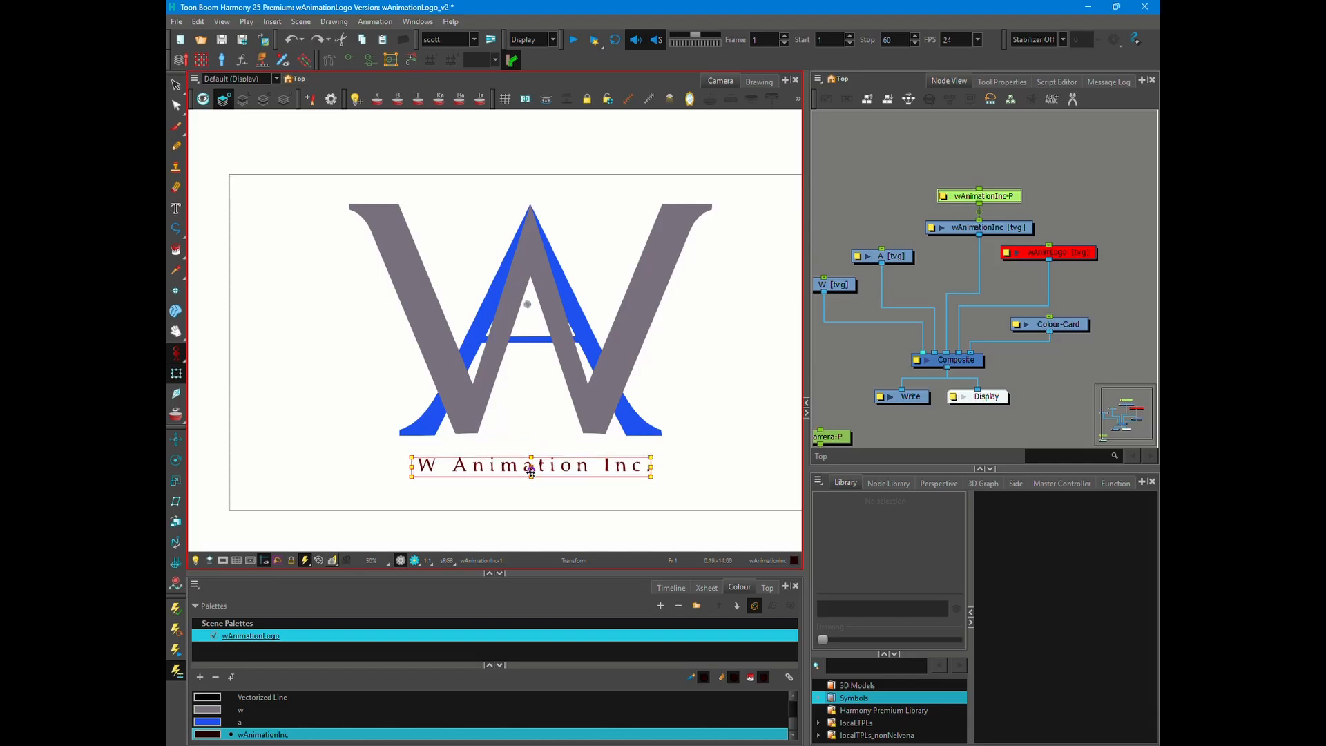
scroll(531, 471, "up", 6)
scroll(657, 317, "down", 4)
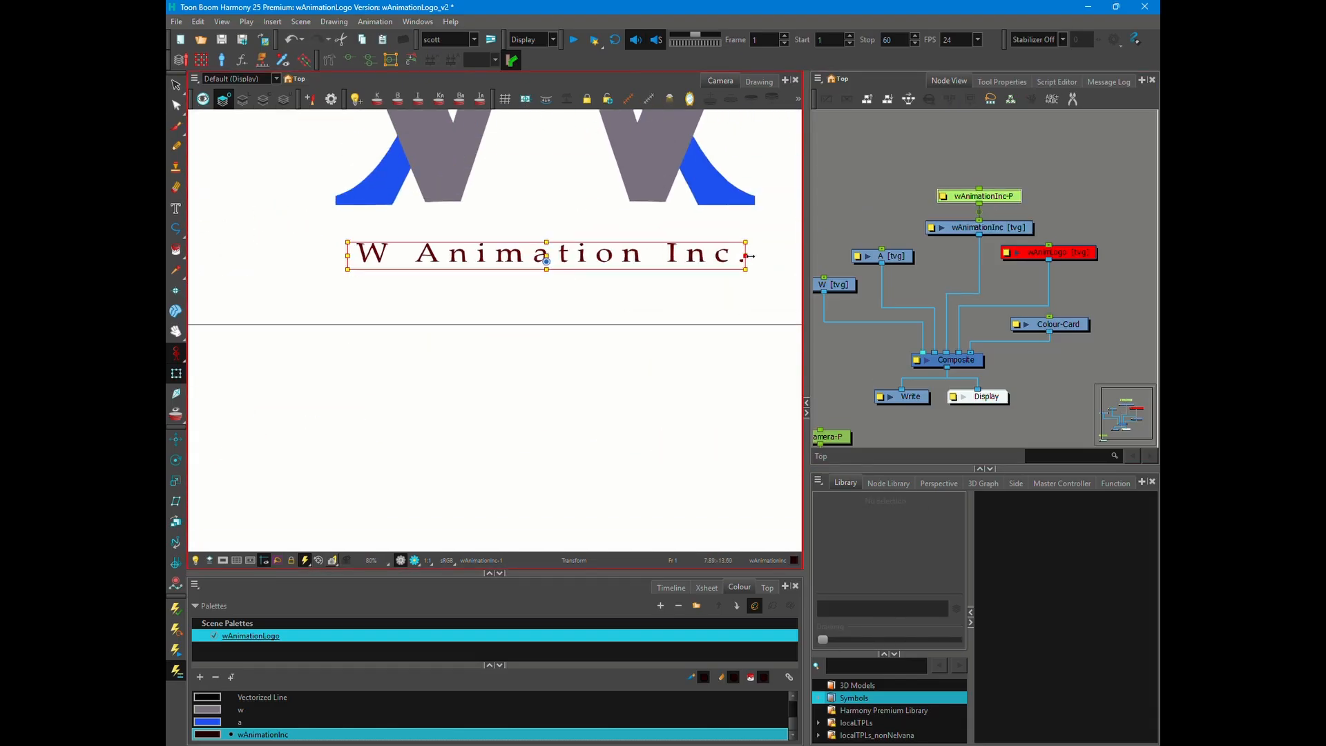
left_click(621, 359)
scroll(594, 359, "down", 2)
scroll(608, 435, "up", 1)
- Select the wAnimationInc peg, nudge the text slightly down, and deselect it to check the spacing
left_click(983, 197)
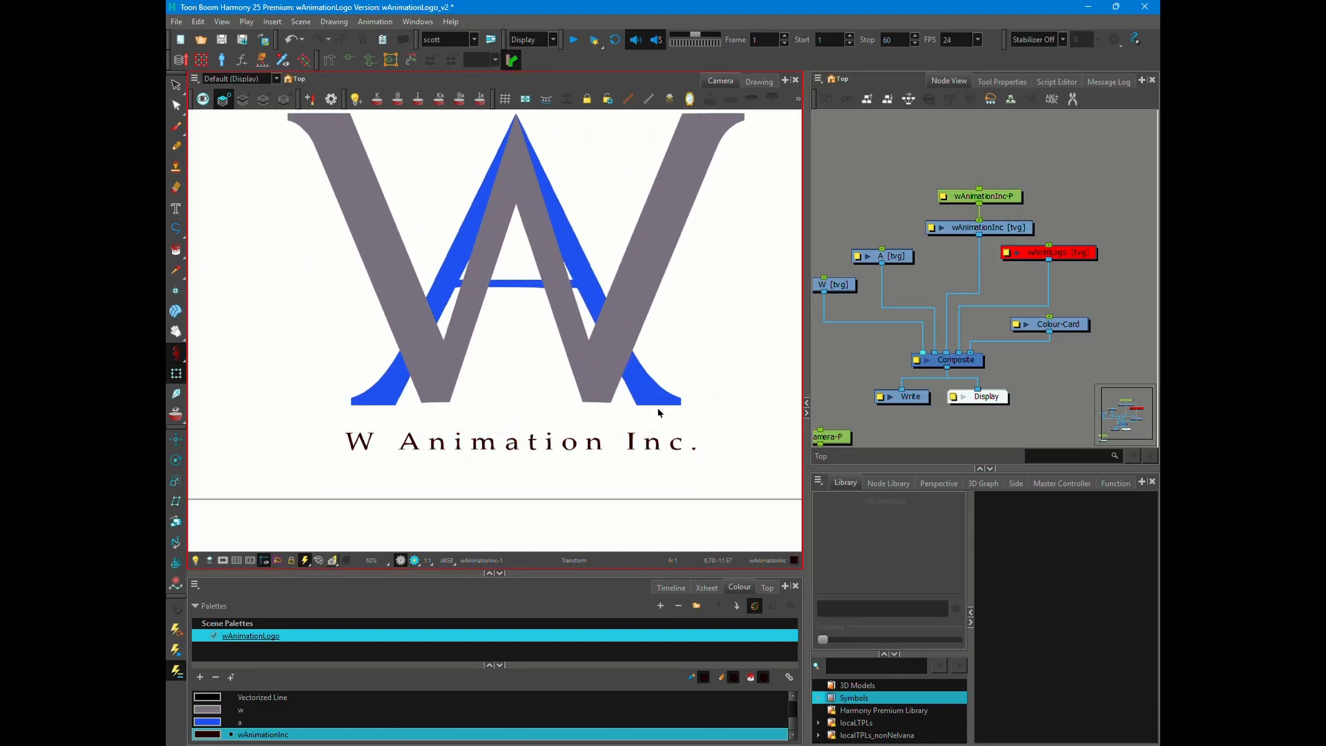
scroll(657, 413, "down", 1)
left_click(943, 197)
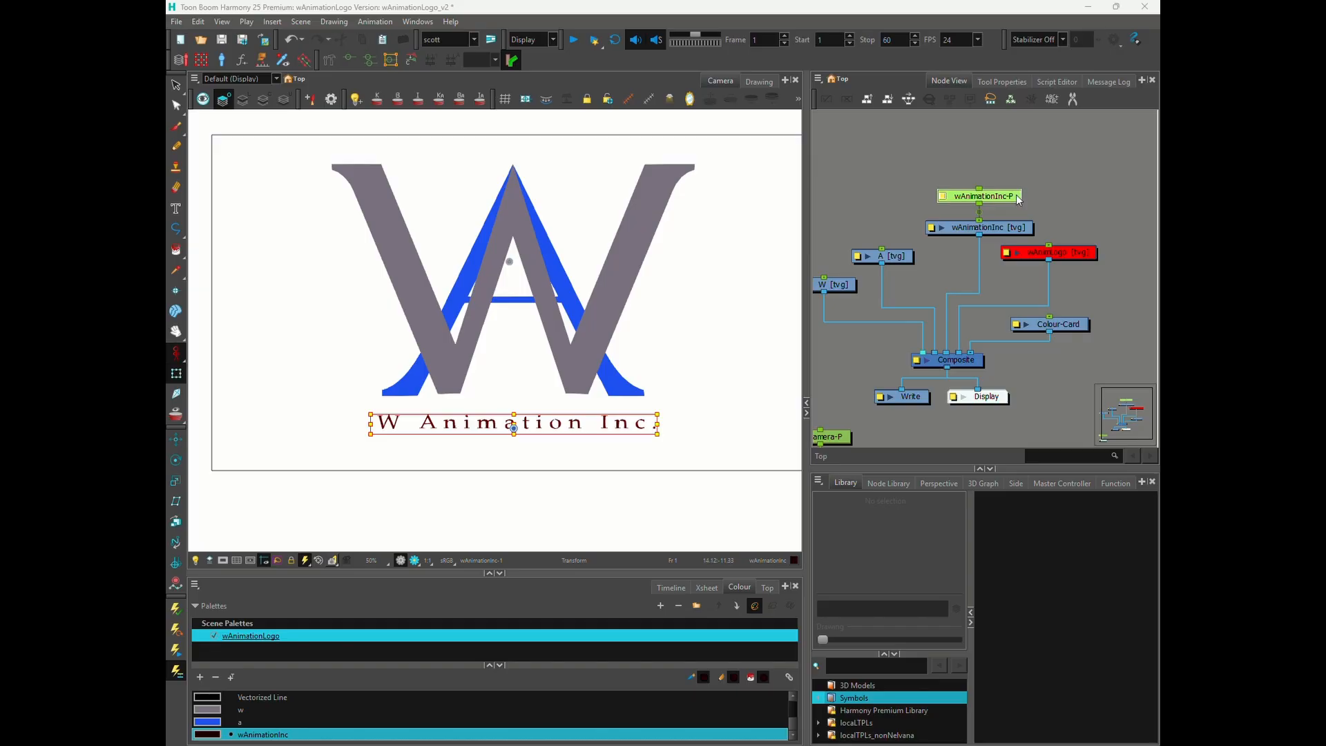
left_click_drag(550, 420, 550, 423)
left_click(621, 359)
scroll(581, 293, "down", 1)
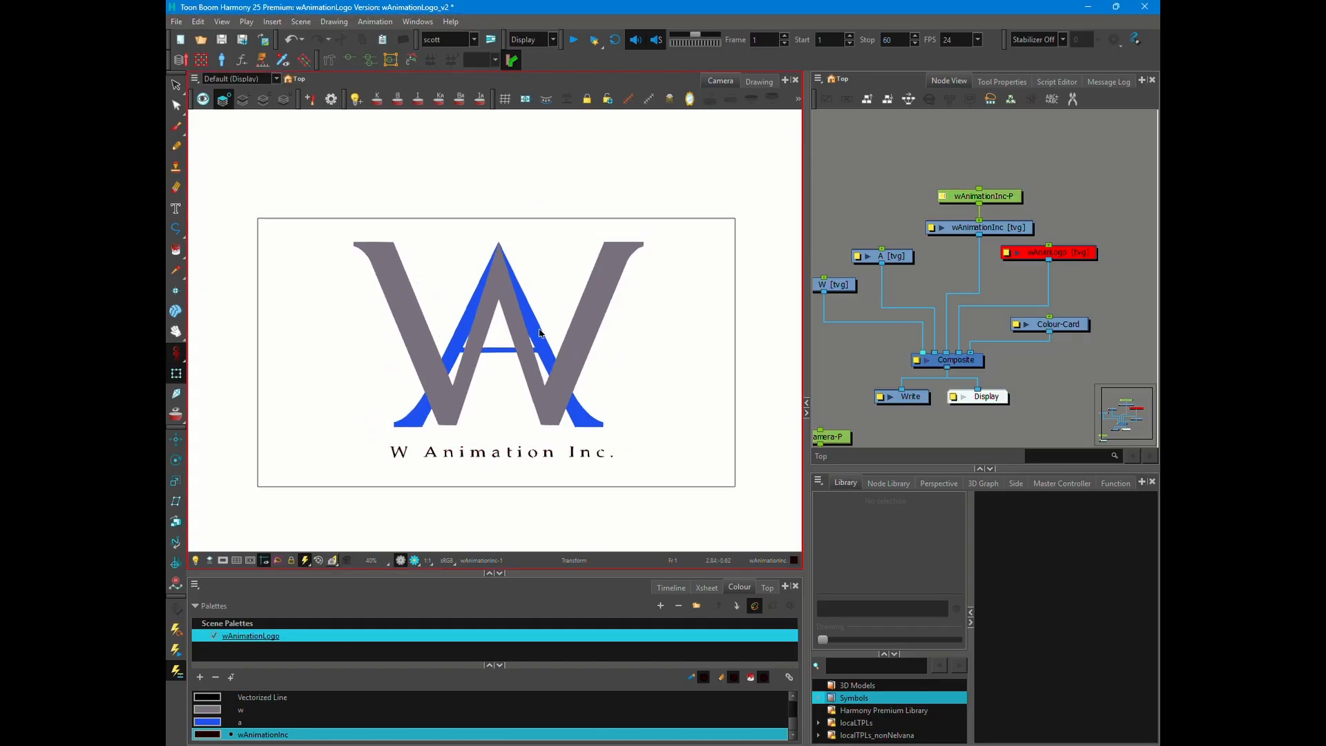
- Try to draw a straight line along the upper edge of the A's crossbar, and undo it
double_click(540, 333)
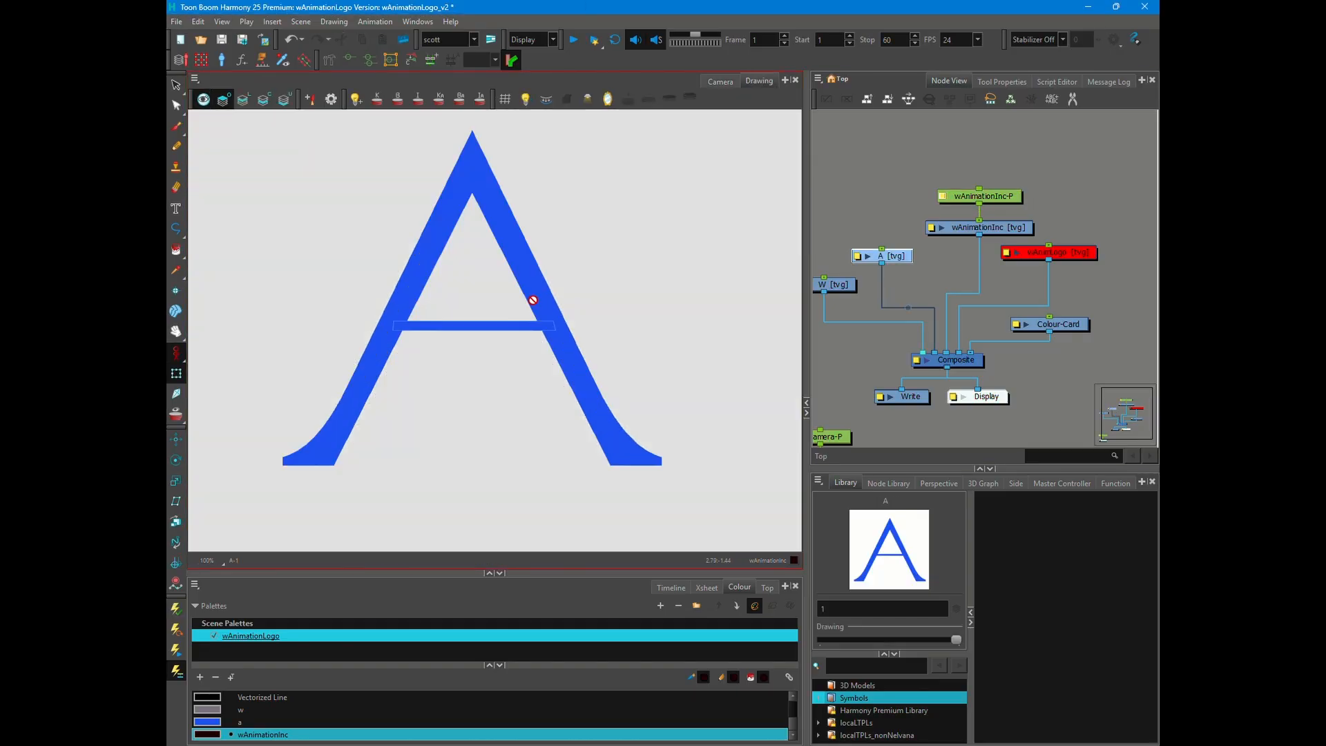
left_click(263, 102)
left_click_drag(403, 328, 605, 326)
key("ctrl+Tab")
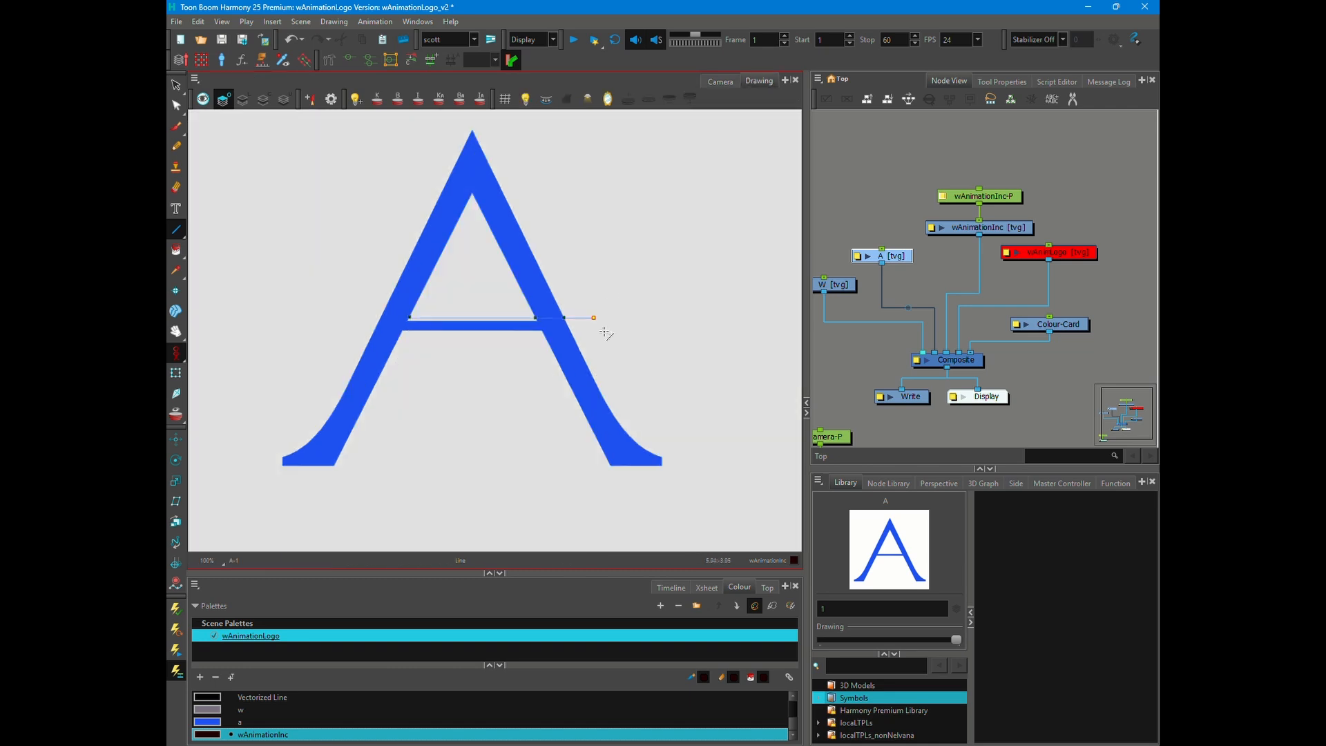
key("alt+q")
scroll(421, 303, "up", 8)
key("ctrl+z")
scroll(459, 364, "down", 6)
left_click(720, 81)
- Draw a straight line along the upper edge of the A's crossbar and extend its end point beyond the letter's left leg
left_click(1002, 82)
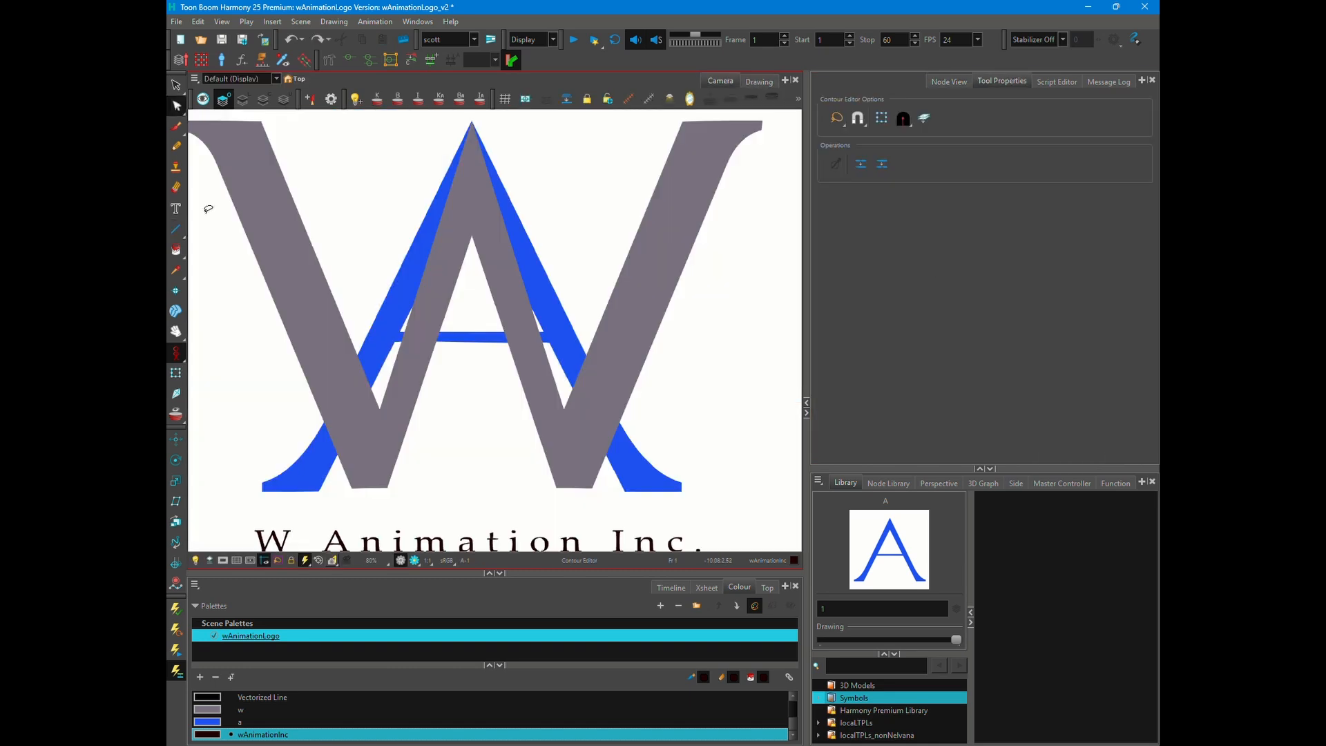
left_click(176, 229)
left_click(924, 415)
left_click_drag(404, 326, 584, 326)
left_click(759, 81)
left_click(176, 105)
left_click_drag(427, 375, 305, 375)
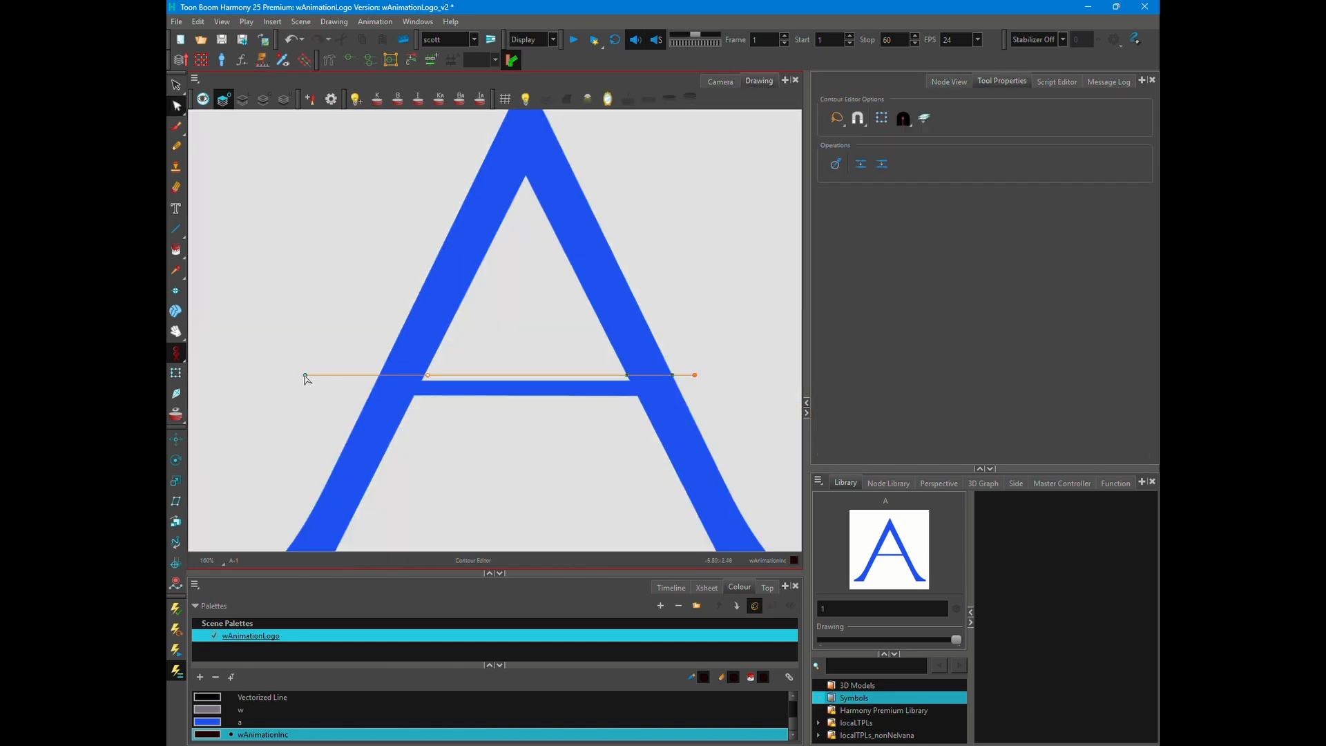
- Use the Paint tool on the A's crossbar along the new line and return to the camera view
left_click(720, 82)
left_click(759, 81)
key("alt+u")
left_click(428, 314)
left_click(720, 82)
- Add an Overlay-Layer node below the A drawing and connect it between the drawing and the Composite
left_click(949, 82)
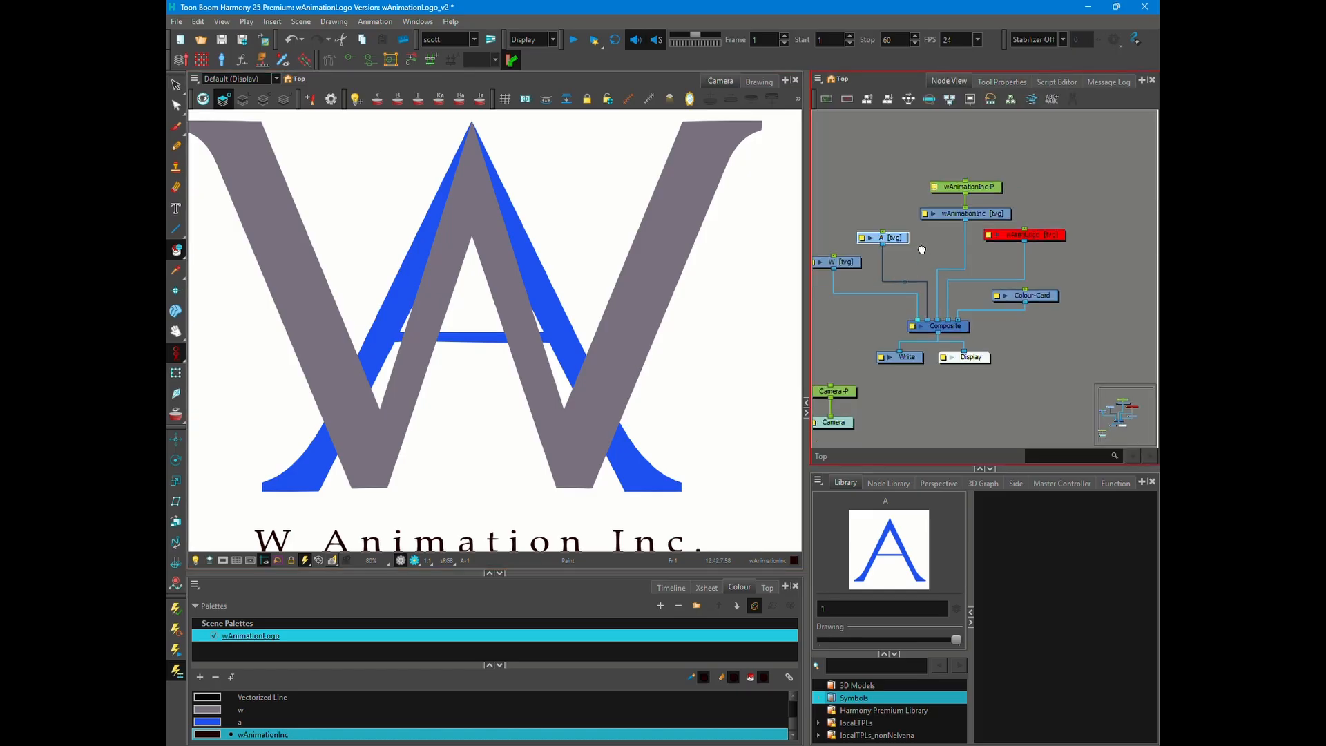
key("Return")
type("over")
key("Return")
scroll(571, 268, "down", 2)
left_click_drag(916, 239, 902, 264)
left_click(929, 235)
left_click_drag(879, 254, 933, 318)
left_click_drag(901, 308, 870, 296)
- Rearrange the W, A and Overlay-Layer nodes into a tidy layout above the Composite
left_click_drag(823, 213, 940, 261)
left_click_drag(864, 250, 862, 219)
left_click_drag(870, 296, 869, 286)
left_click_drag(858, 218, 858, 223)
left_click(891, 234)
scroll(910, 202, "up", 1)
left_click_drag(911, 203, 951, 227)
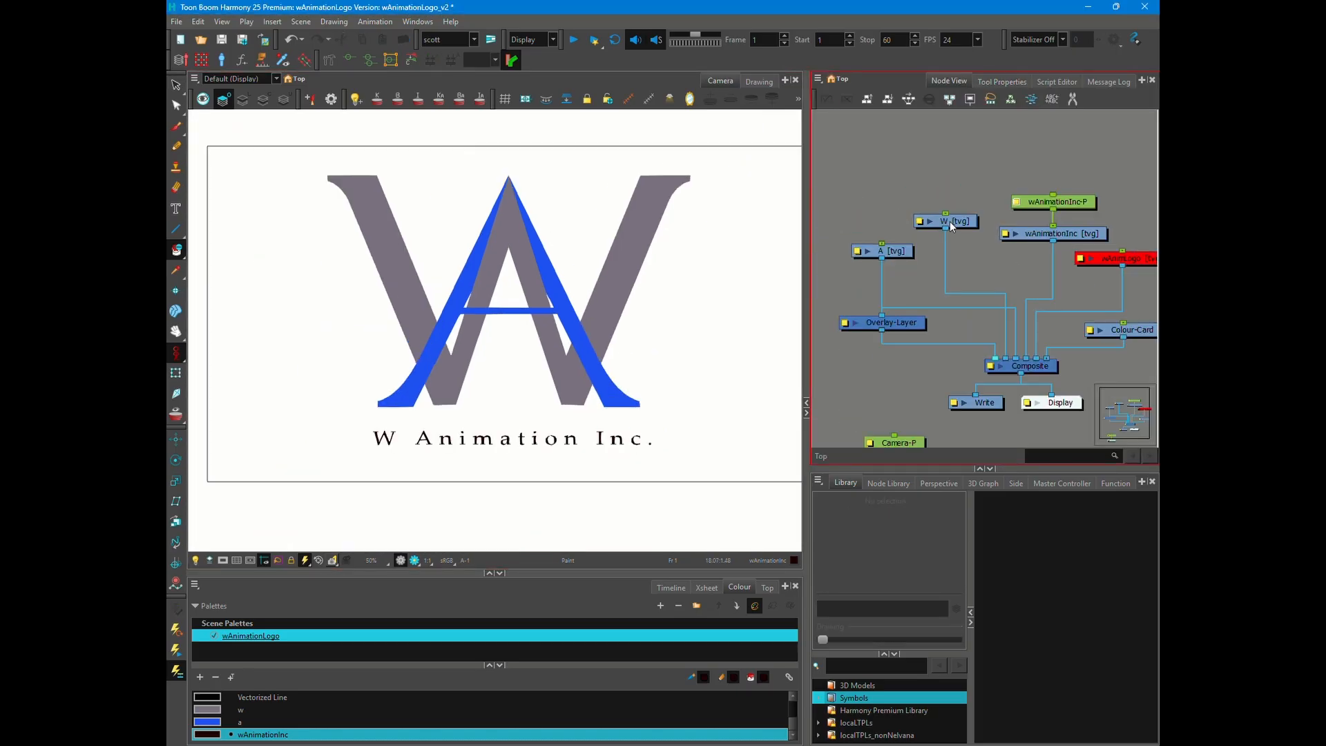
- Add parent pegs to the W and A drawings and place the A peg's pivot at the base of the letter
left_click(962, 195)
key("shift+t")
scroll(520, 293, "up", 3)
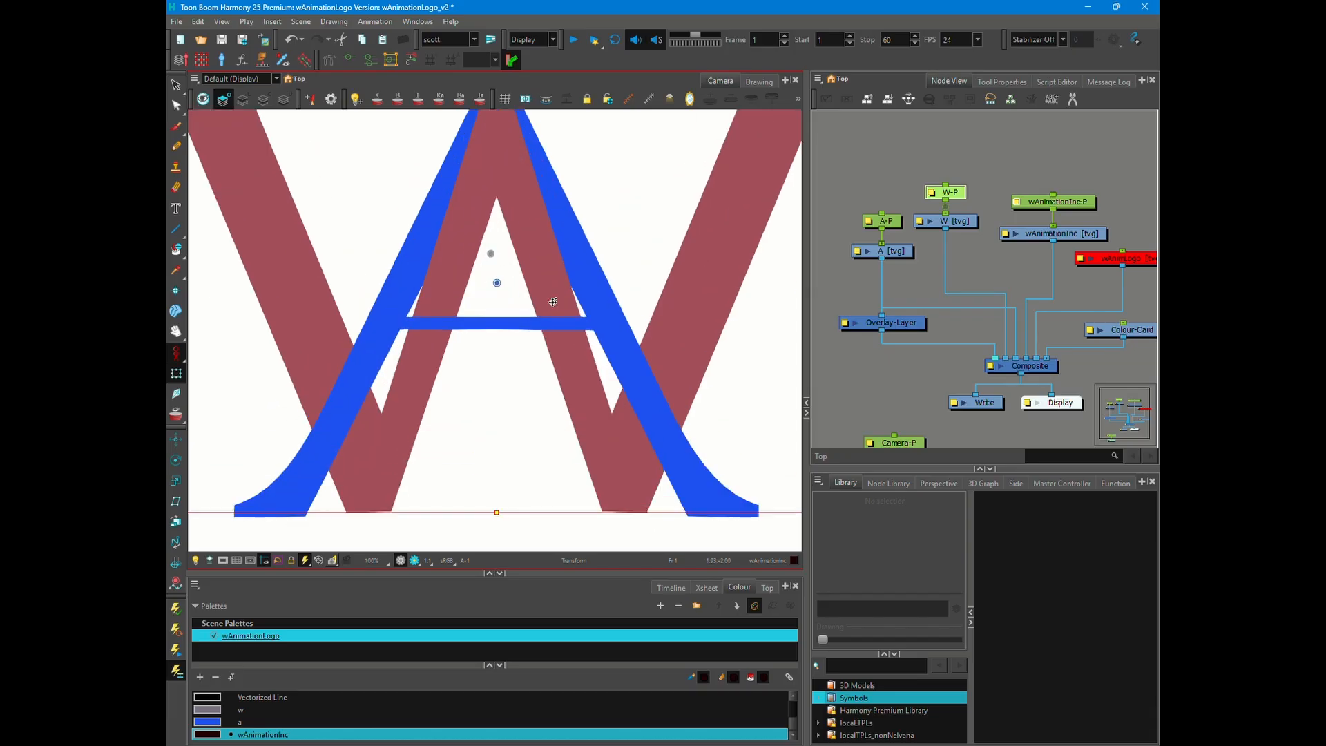
left_click(884, 221)
scroll(546, 264, "down", 3)
scroll(552, 256, "up", 1)
key("alt+3")
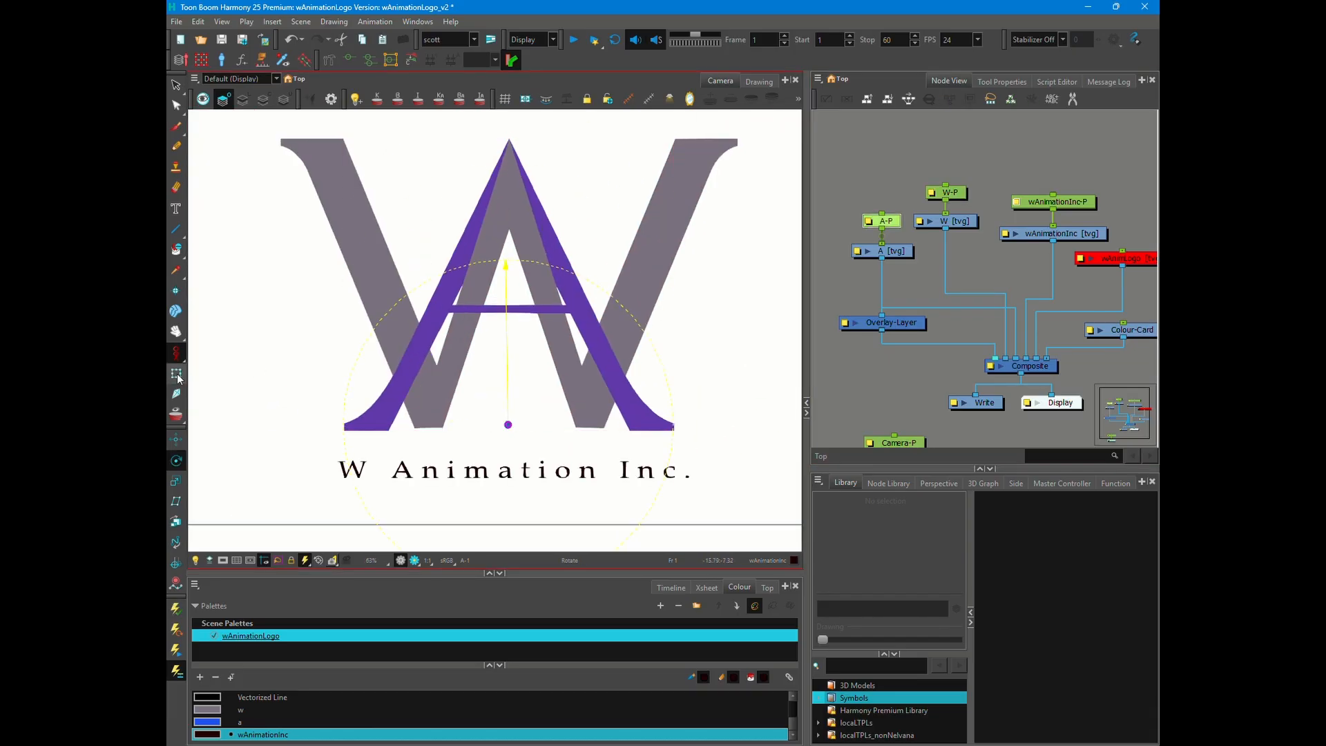
key("shift+t")
scroll(497, 417, "up", 4)
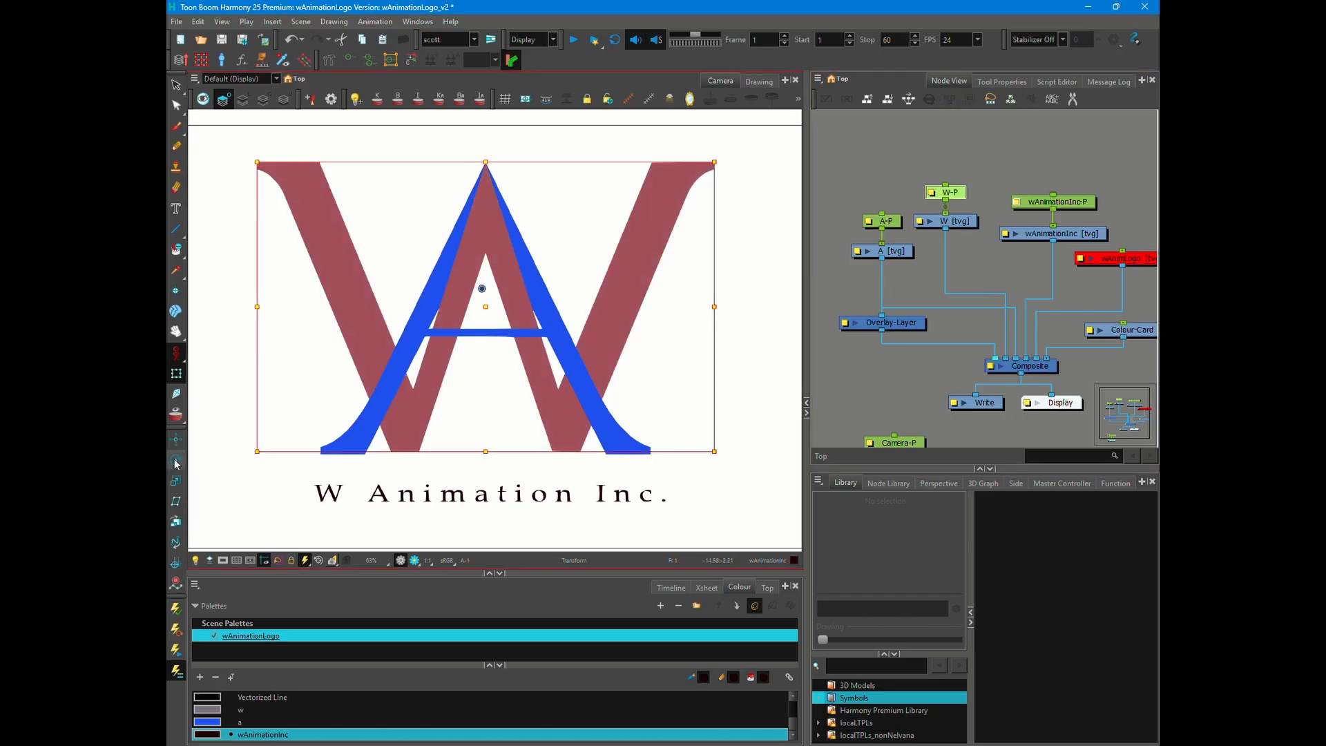
- Check the W peg's pivot and place the text peg's pivot on the baseline at the middle of the text
left_click(175, 462)
key("shift+t")
left_click(873, 380)
left_click(1056, 201)
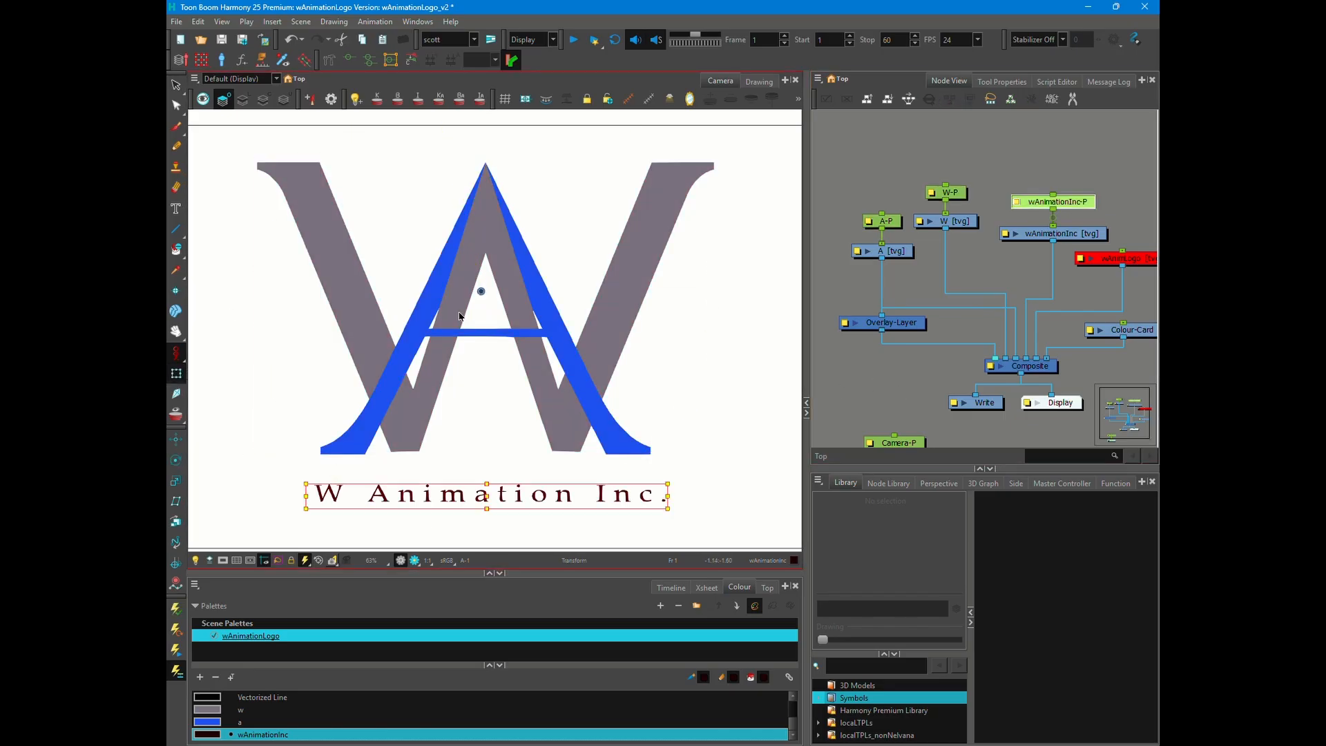
scroll(487, 500, "up", 5)
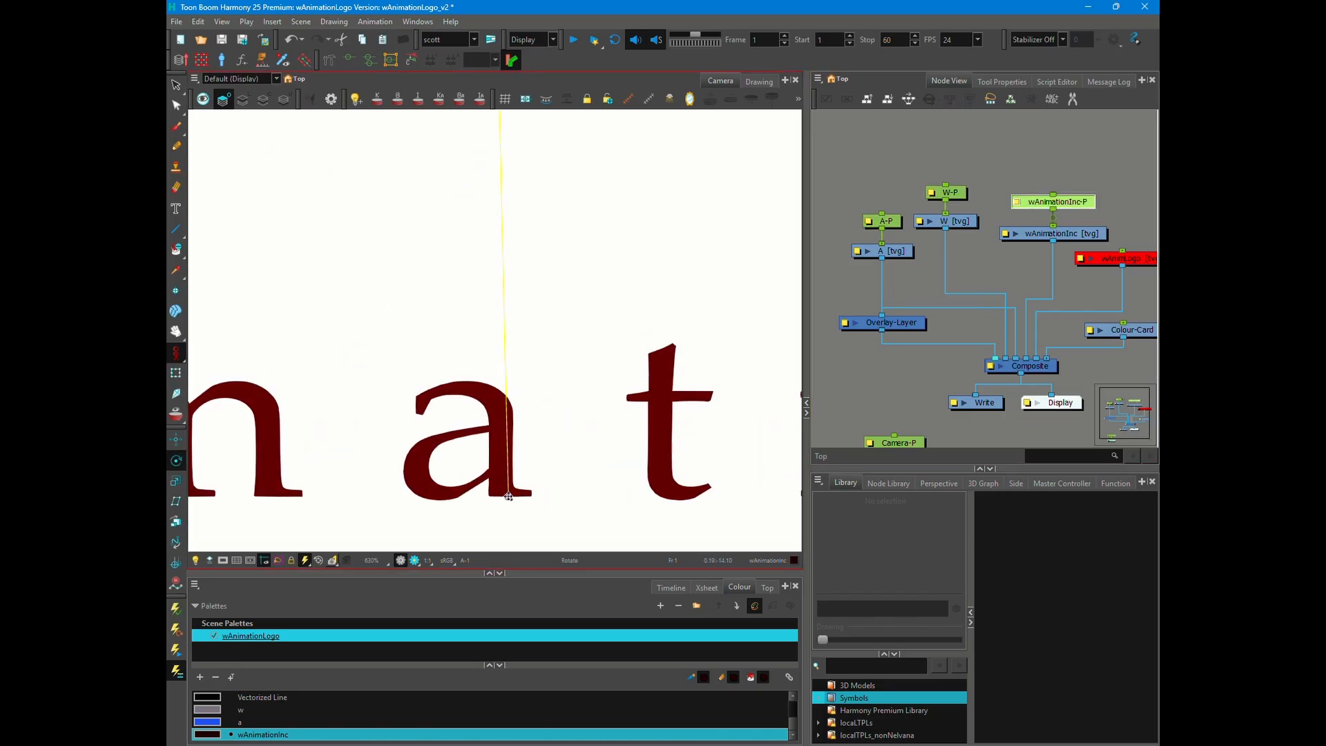
scroll(508, 496, "down", 6)
left_click(992, 274)
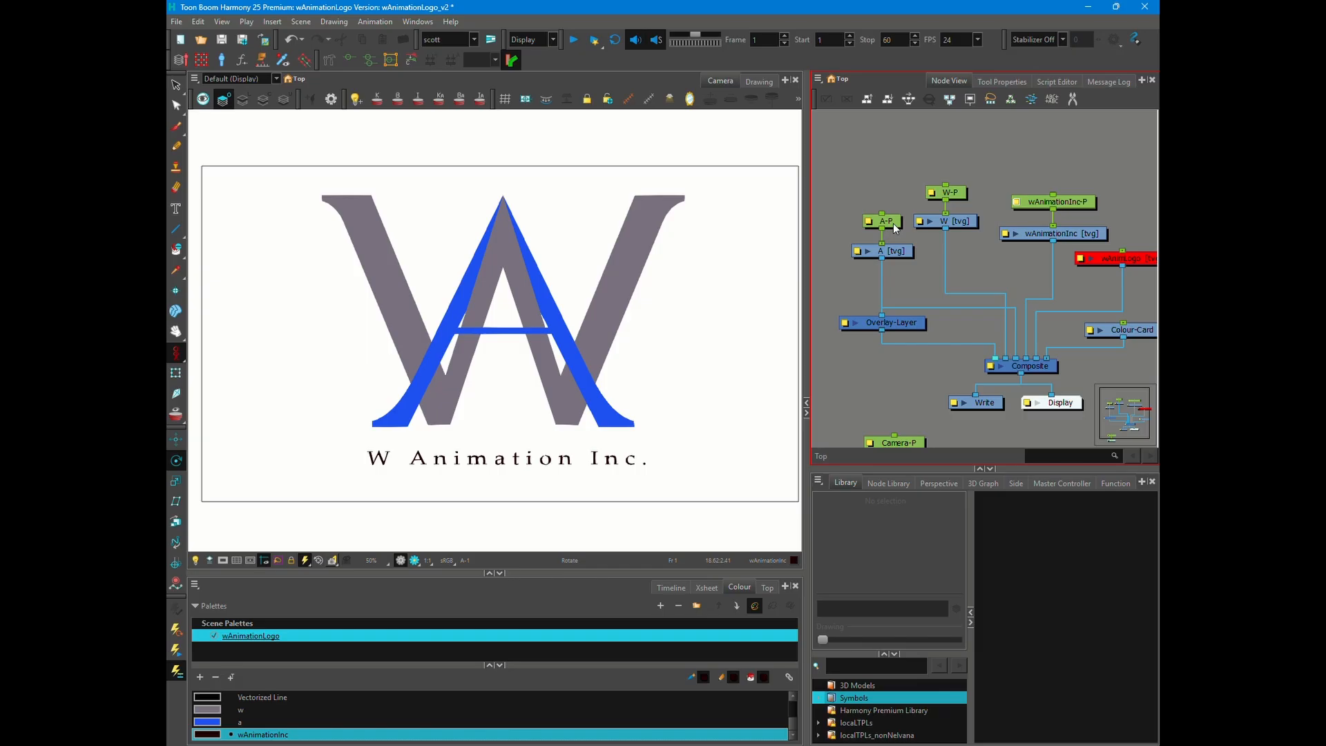
- Disable the A drawing with its peg and the wAnimationInc drawing
left_click(893, 222)
left_click(895, 250, "shift")
key("d")
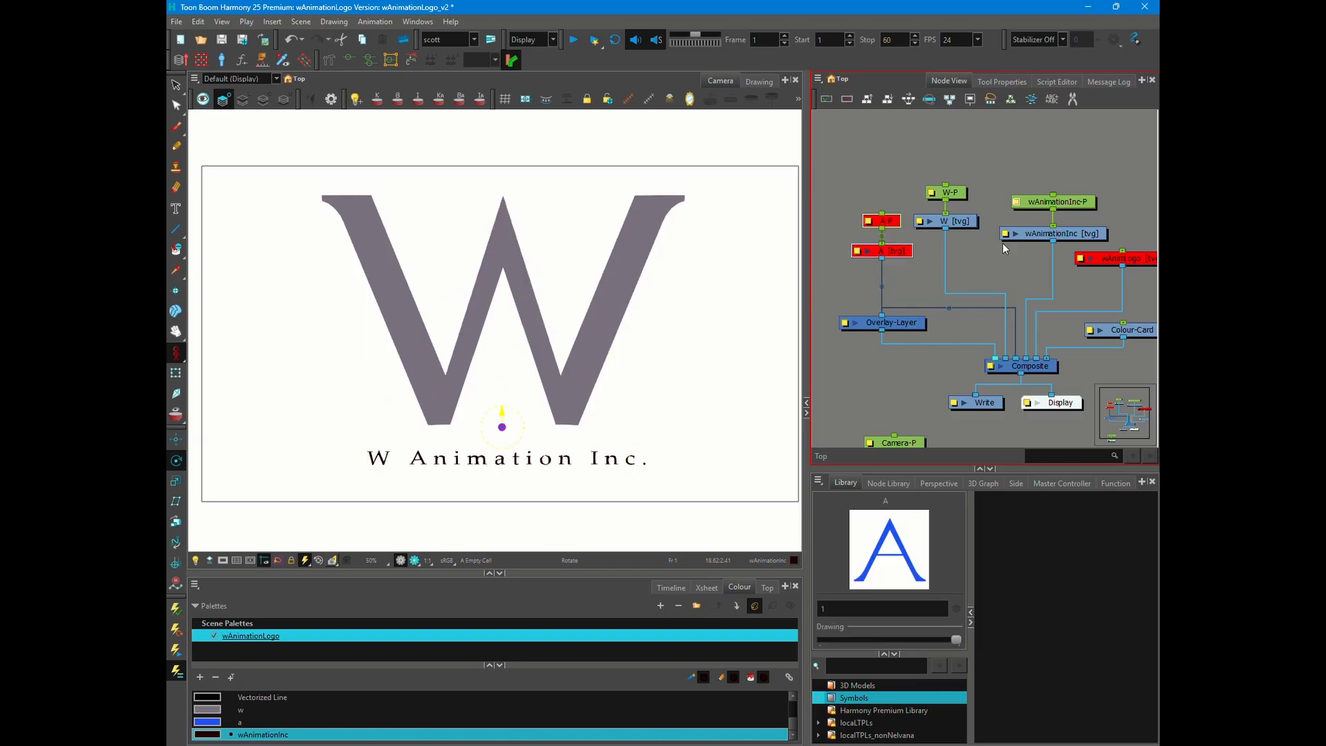
left_click(1023, 235)
key("d")
- Add a Transparency node and insert it between the W drawing and the Composite
key("Return")
type("trans")
key("Return")
left_click_drag(1037, 267, 963, 278, "alt")
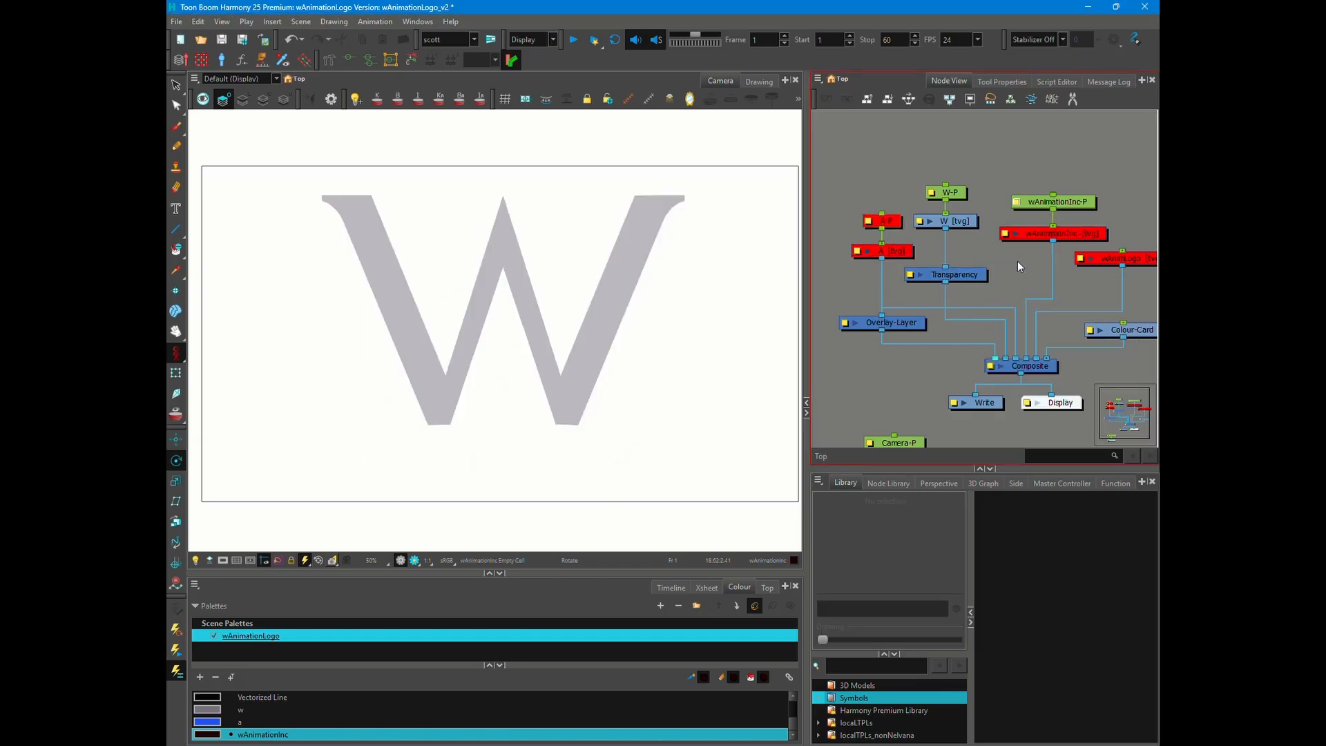
- Show the timeline and keyframe the W's Transparency at 100 on frame 1
left_click(671, 587)
left_click(590, 82)
left_click(873, 40)
left_click(593, 40)
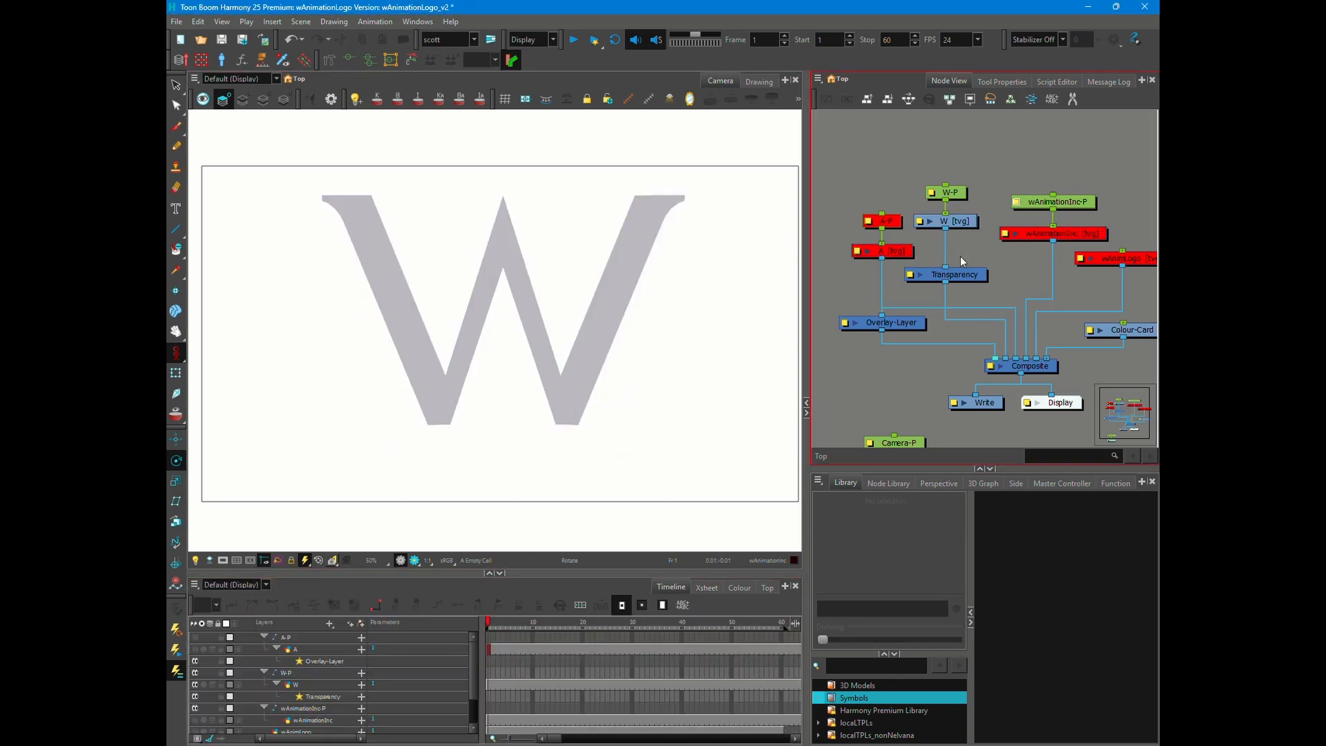
double_click(954, 274)
left_click(896, 253)
double_click(625, 334)
type("100")
key("Return")
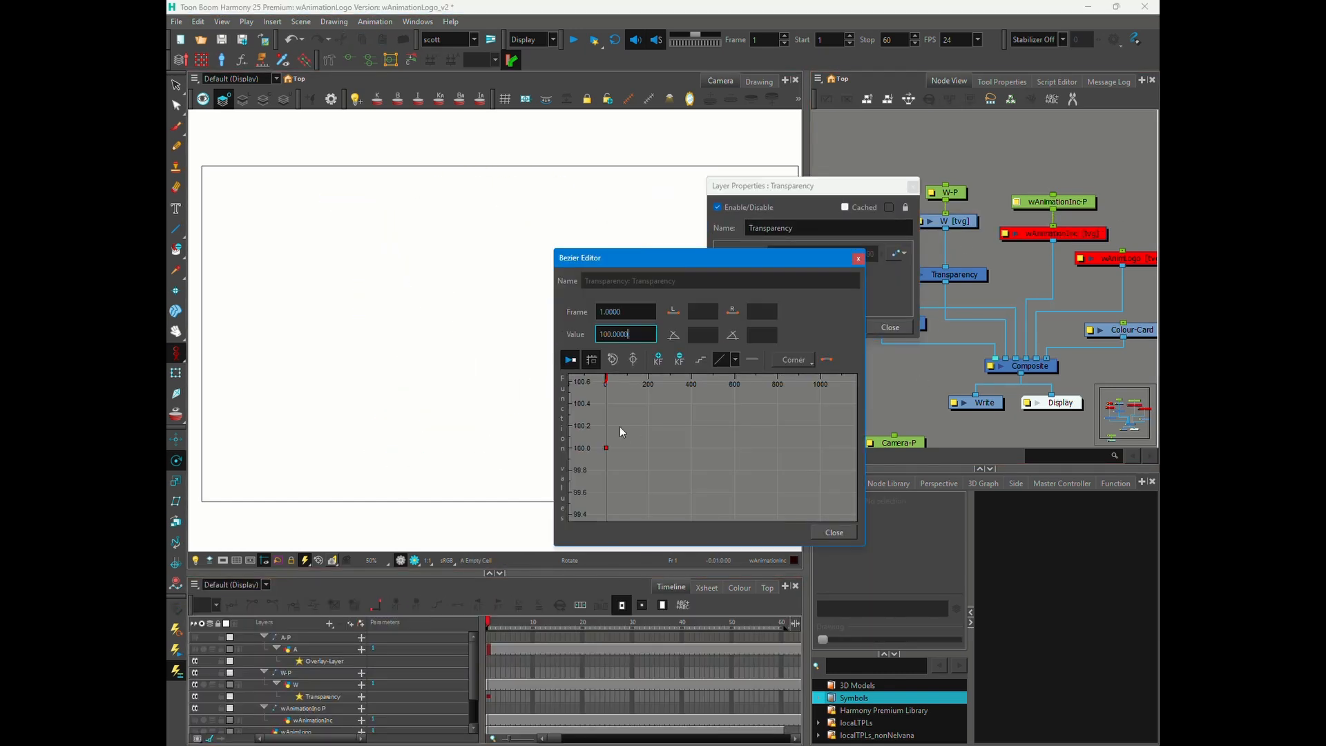
- Keyframe the W's Transparency at 0 on frame 20, scrub through the fade-in, and close its editors
left_click_drag(490, 623, 543, 624)
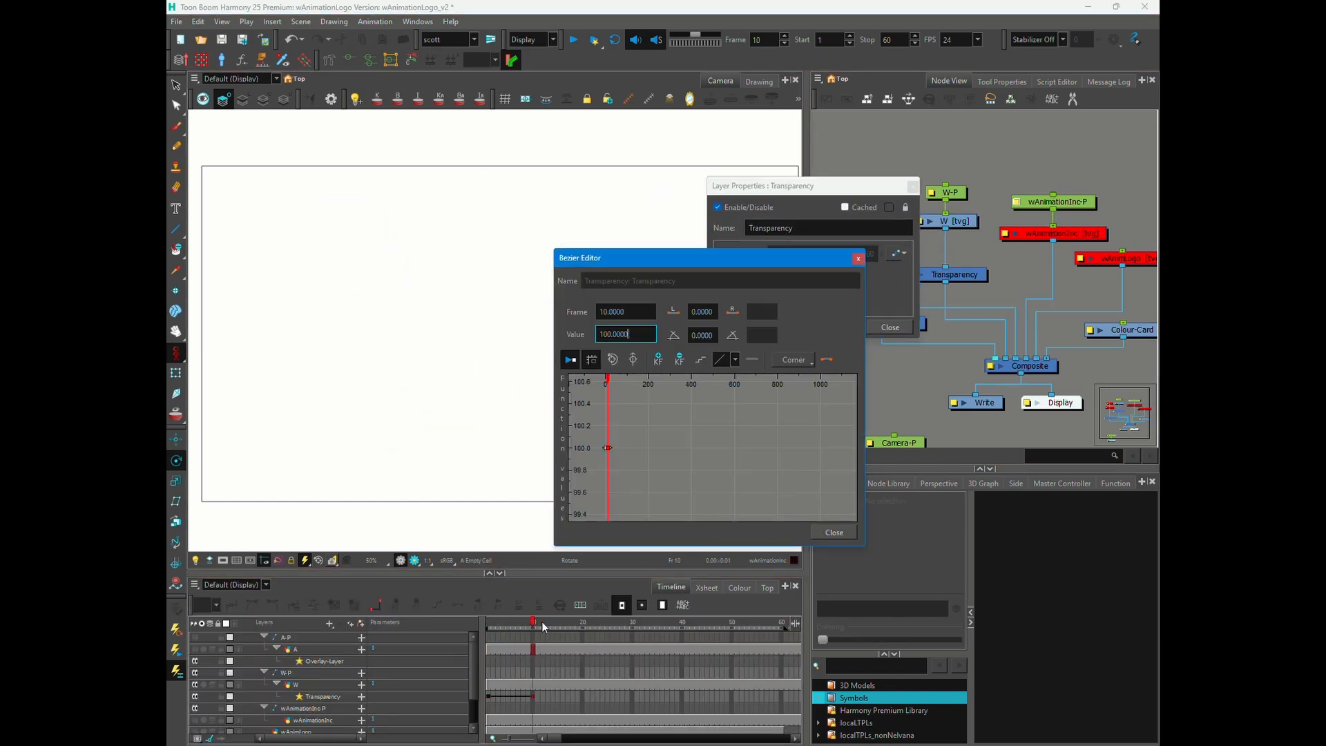
left_click_drag(537, 625, 584, 624)
left_click_drag(632, 334, 575, 335)
type("0")
key("Return")
left_click(834, 532)
left_click_drag(489, 623, 631, 624)
left_click(588, 623)
left_click(889, 327)
- Re-enable the A drawing and its A-P peg
left_click_drag(912, 206, 864, 262)
key("a")
left_click(851, 277)
- Go to frame 17 and insert a Transparency node between the A drawing and the Overlay-Layer
left_click(584, 624)
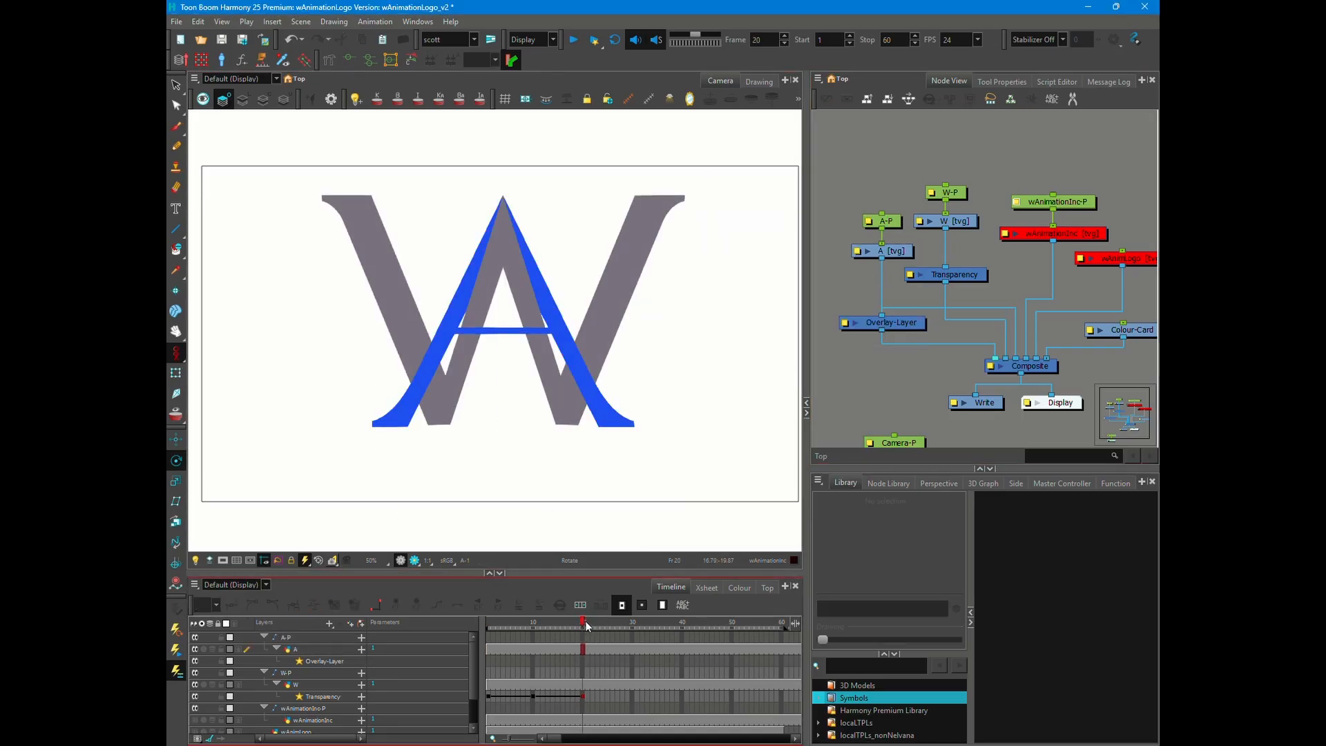
left_click_drag(584, 623, 570, 623)
left_click(853, 283)
key("ctrl+Return")
type("tra")
key("Return")
left_click_drag(854, 288, 883, 295)
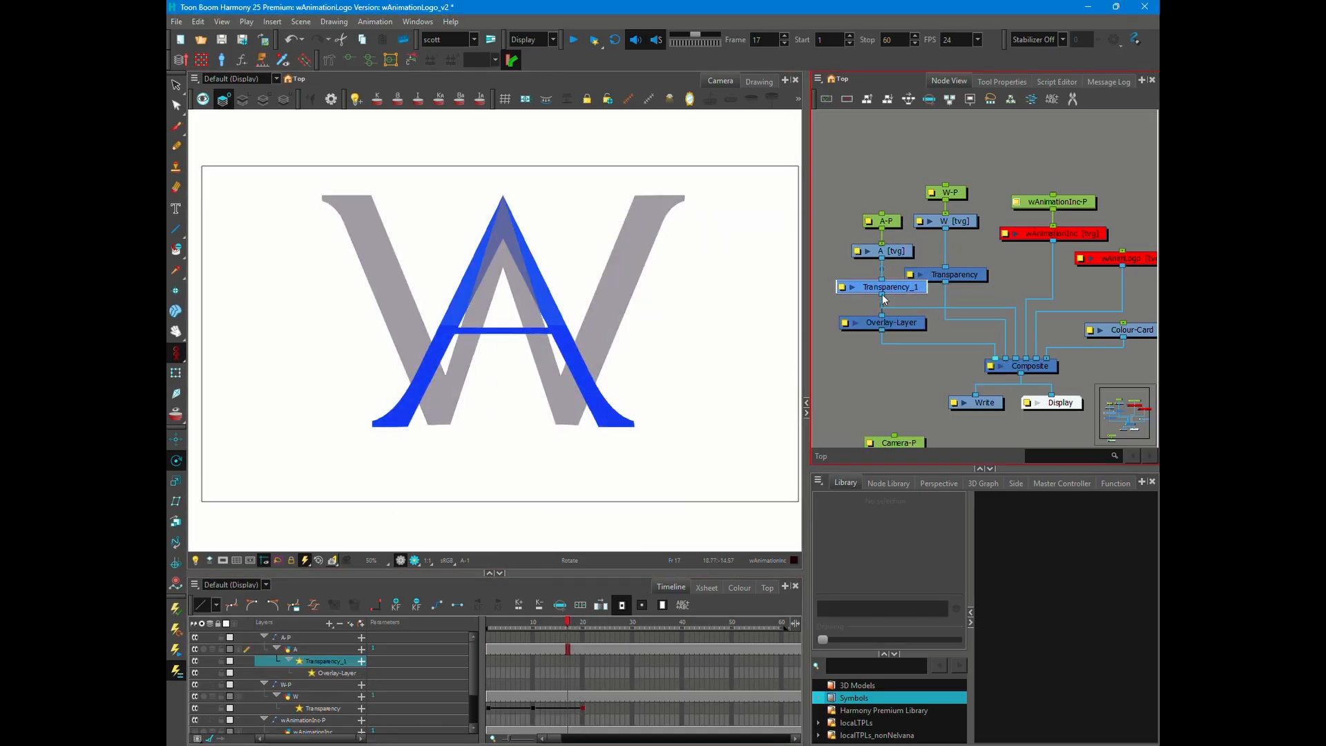
double_click(886, 289)
double_click(780, 254)
type("0")
key("Return")
key("Escape")
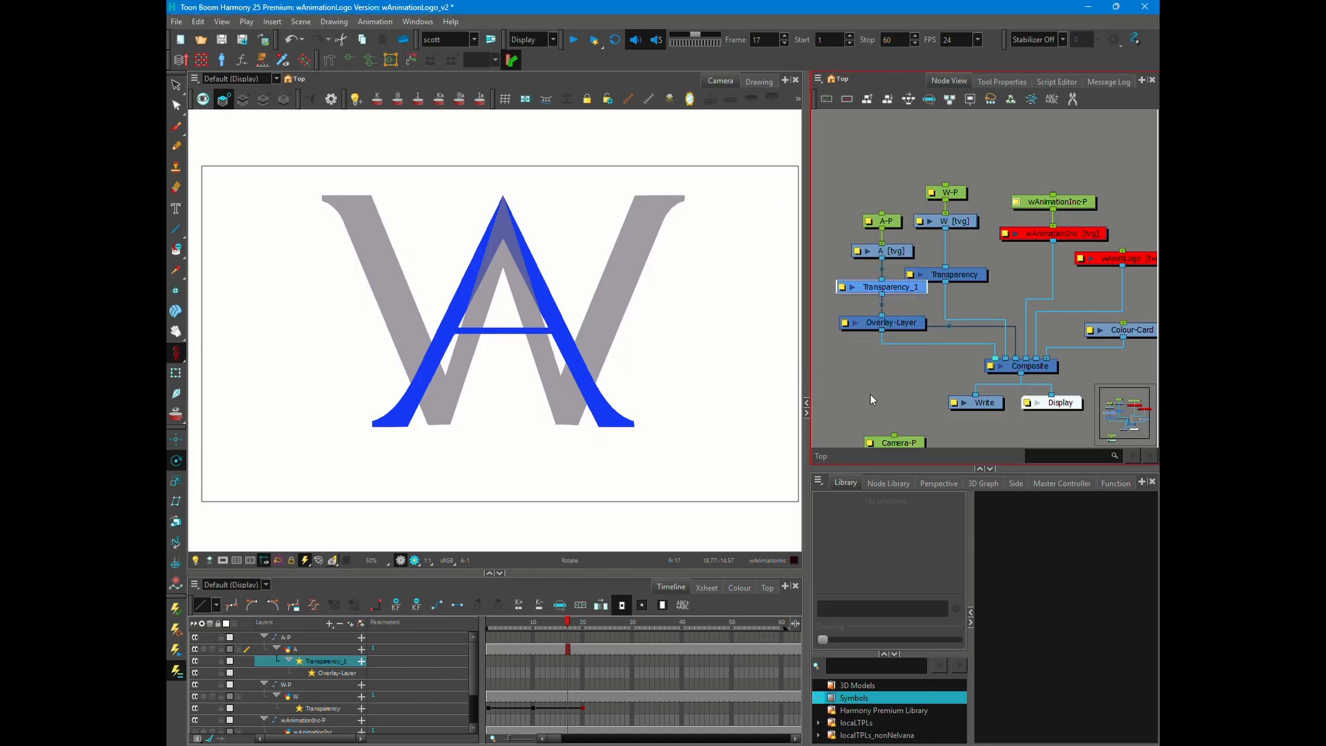
- Open the A's Transparency function for keyframing at frame 17 and move the editor windows clear of the logo
double_click(886, 289)
left_click(814, 255)
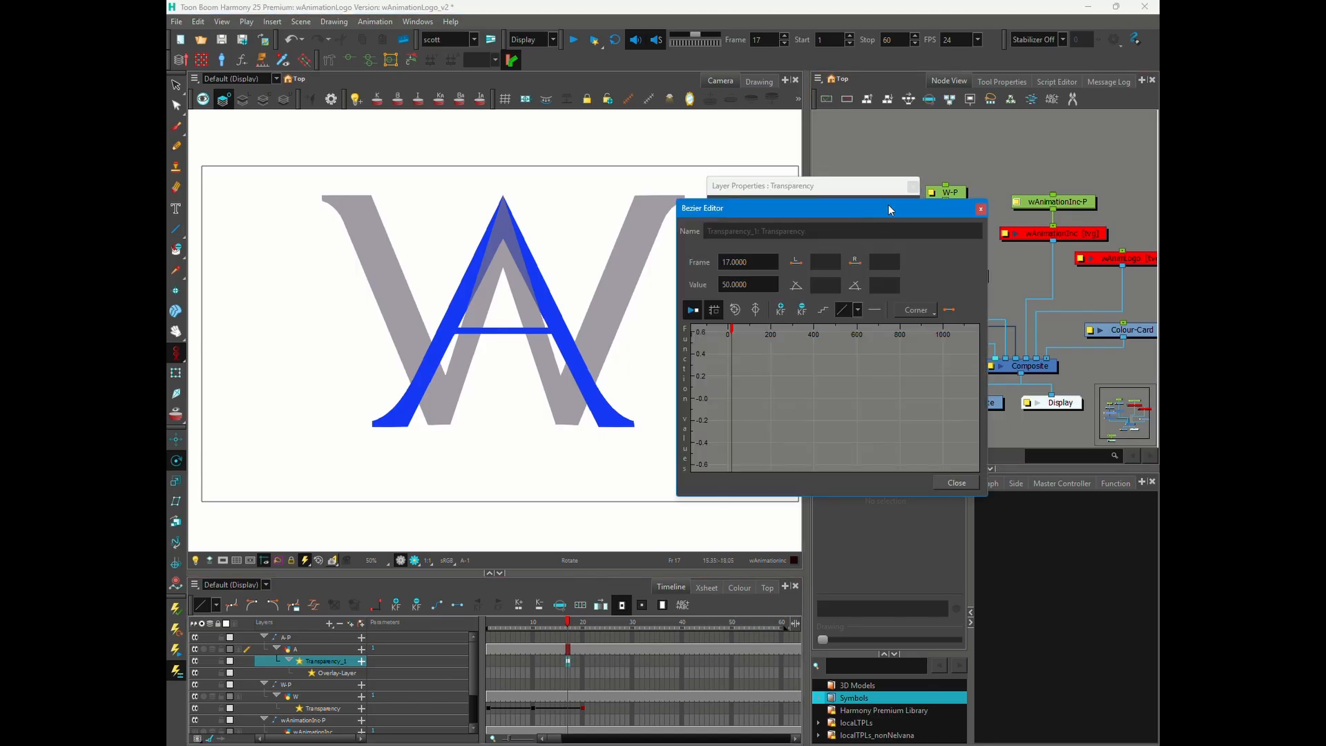
left_click_drag(888, 209, 968, 268)
left_click_drag(829, 185, 1006, 247)
- Keyframe the A-P peg on frames 17 and 50 and enable 3D in its properties
left_click(595, 634)
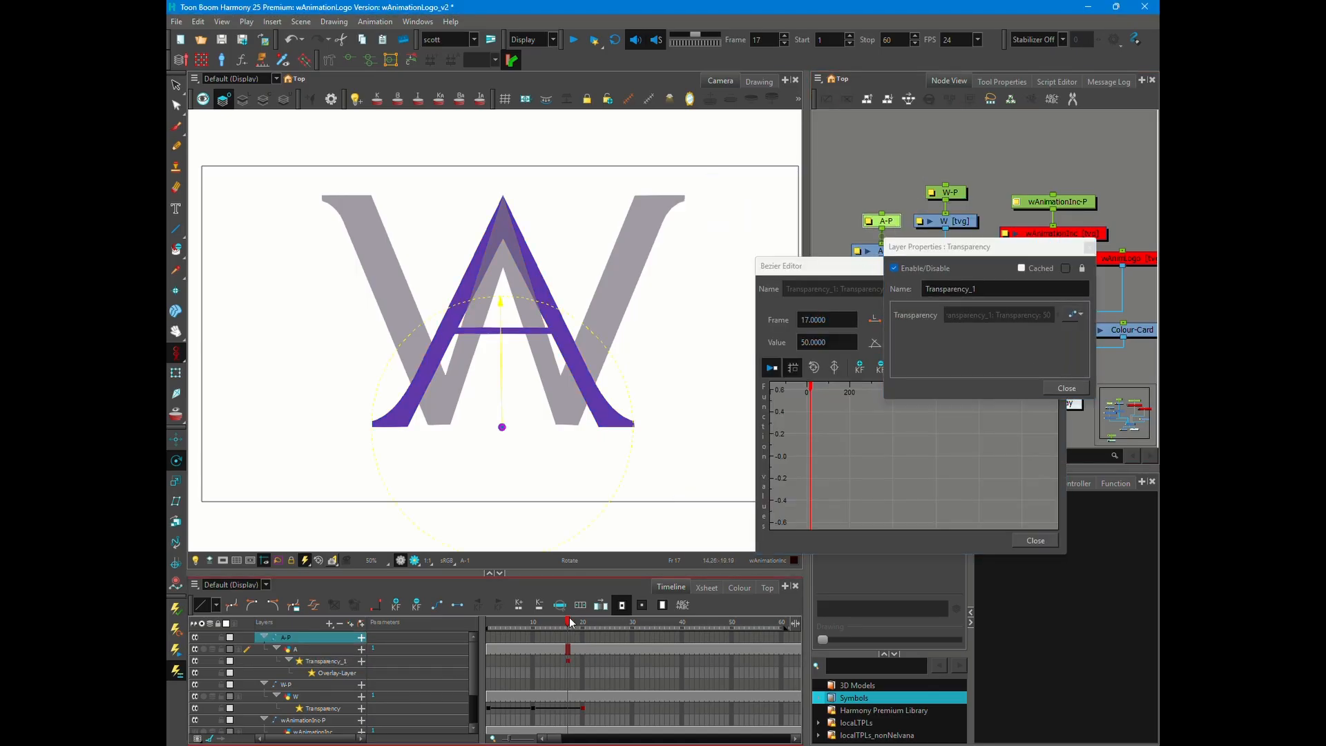
left_click_drag(572, 623, 731, 632)
key("F6")
left_click(867, 221)
left_click(973, 326)
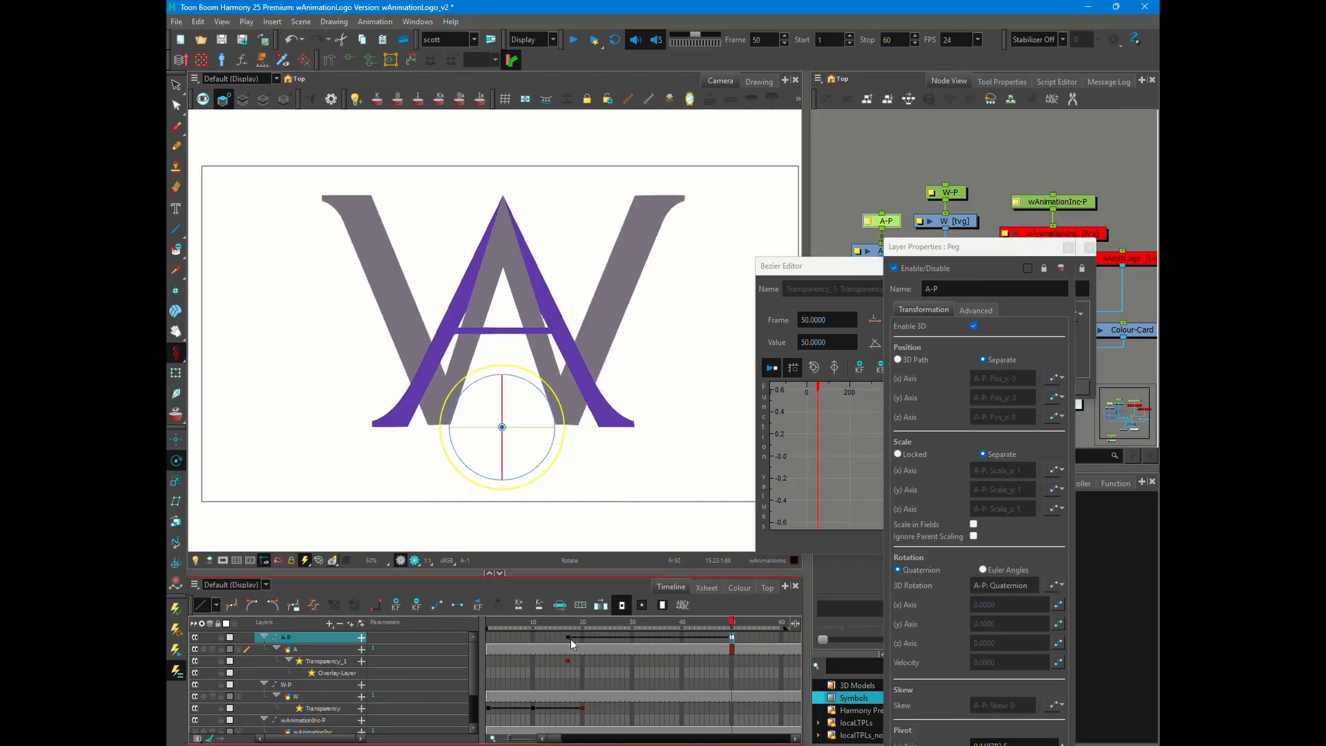
- Rotate the A in 3D around its base on frame 17 until it lies flat
left_click(570, 640)
key("alt+3")
left_click_drag(504, 399, 498, 471)
- Add a keyframe to the A's Transparency on frame 22 and set its value on frame 17 to 100
left_click_drag(568, 624, 592, 625)
left_click(592, 661)
key("F6")
left_click(858, 268)
left_click_drag(834, 343, 785, 347)
left_click(806, 455)
type("100")
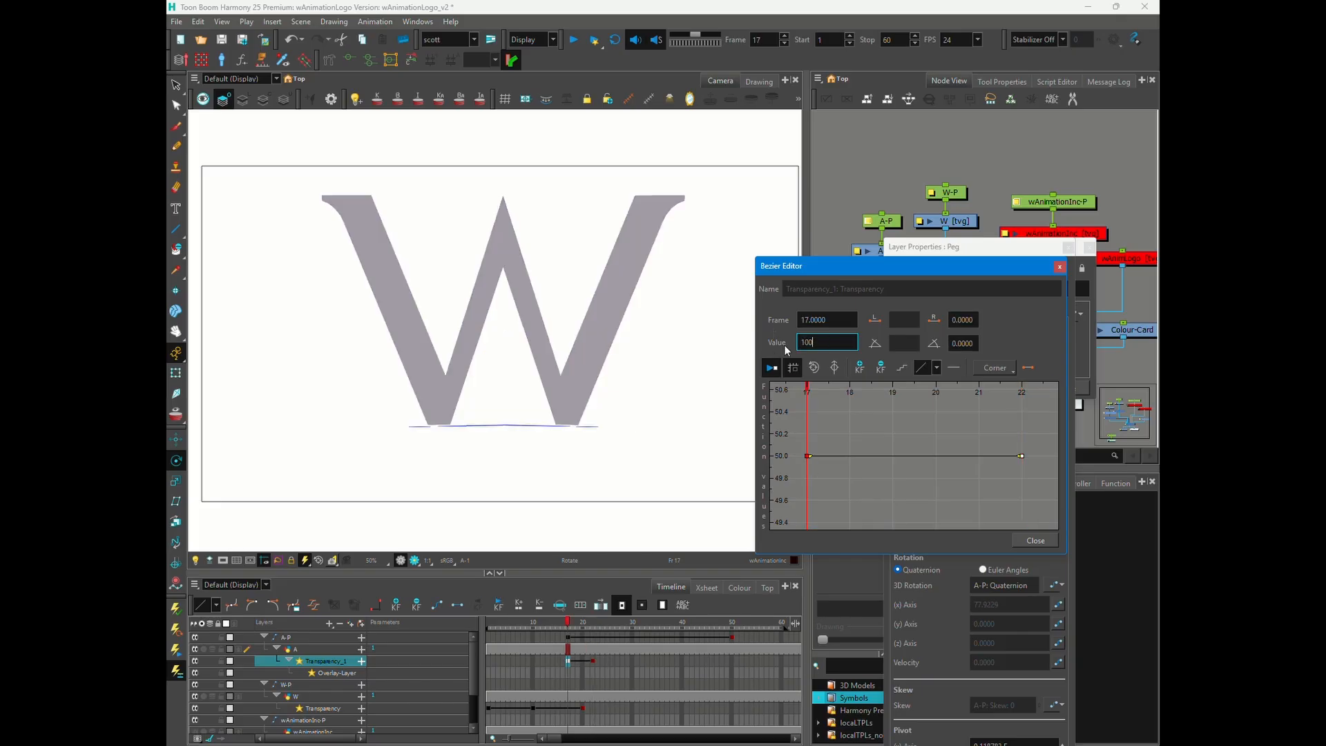
key("Return")
- Scrub to frame 22 to check the A's rise, and close the Bezier Editor and the peg properties
left_click_drag(568, 624, 591, 629)
left_click(414, 560)
left_click(1060, 266)
left_click_drag(1035, 247, 999, 169)
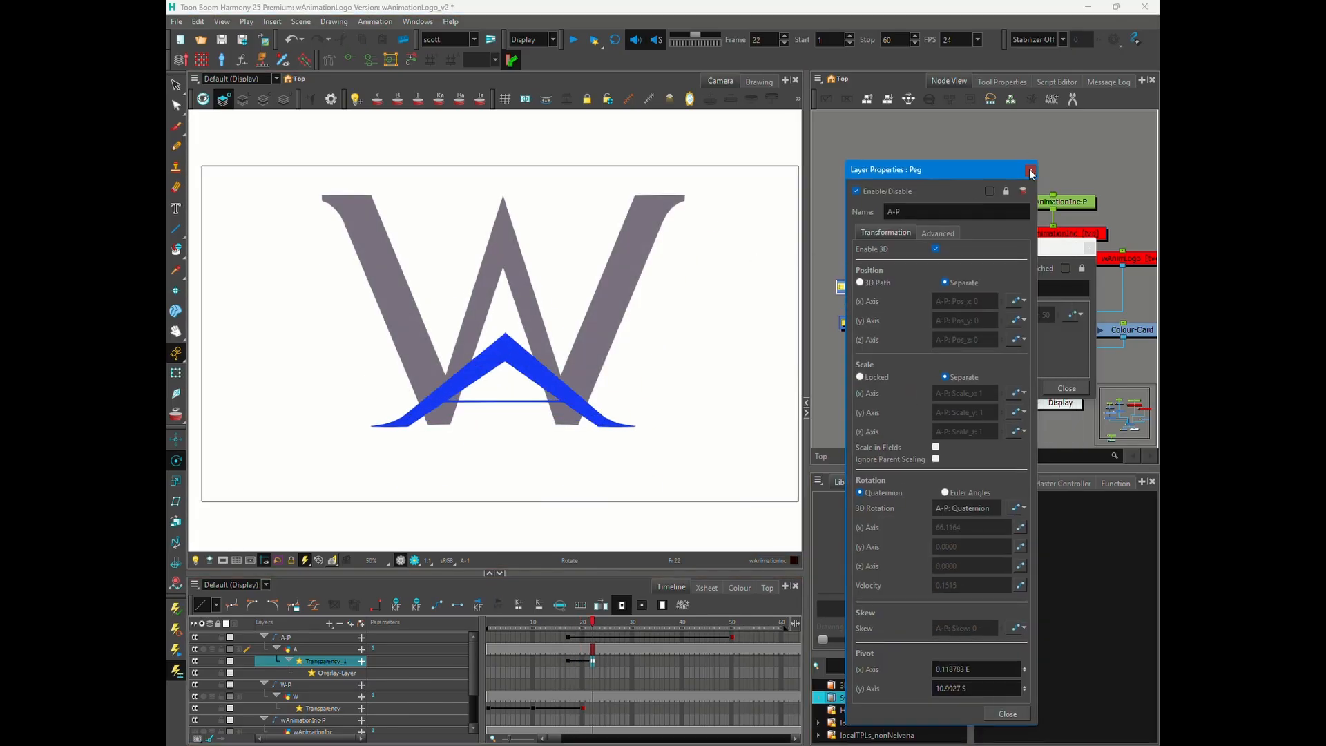
left_click(1031, 171)
- Select the A-P peg at frame 45 and move the A slightly upward for an overshoot
left_click_drag(594, 626, 708, 625)
right_click(708, 626)
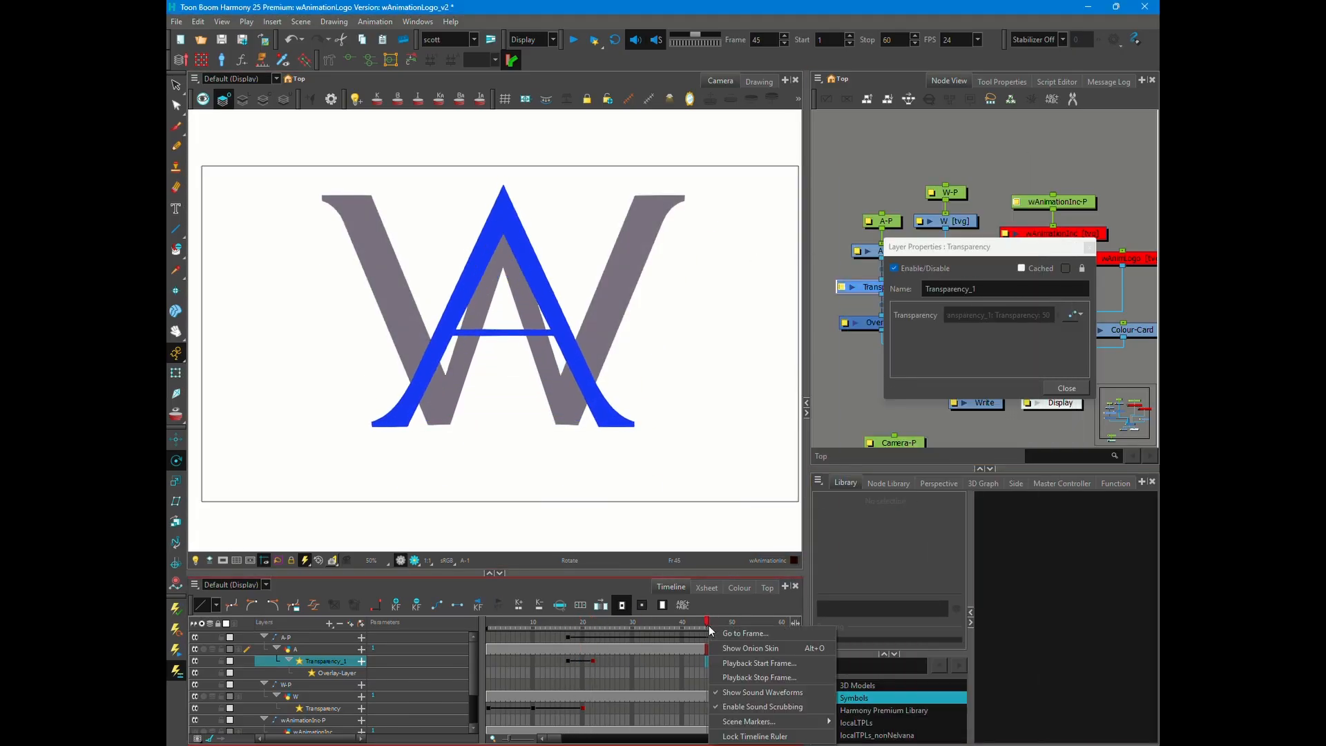
left_click(709, 624)
left_click(884, 221)
key("shift+2")
left_click_drag(500, 394, 498, 365)
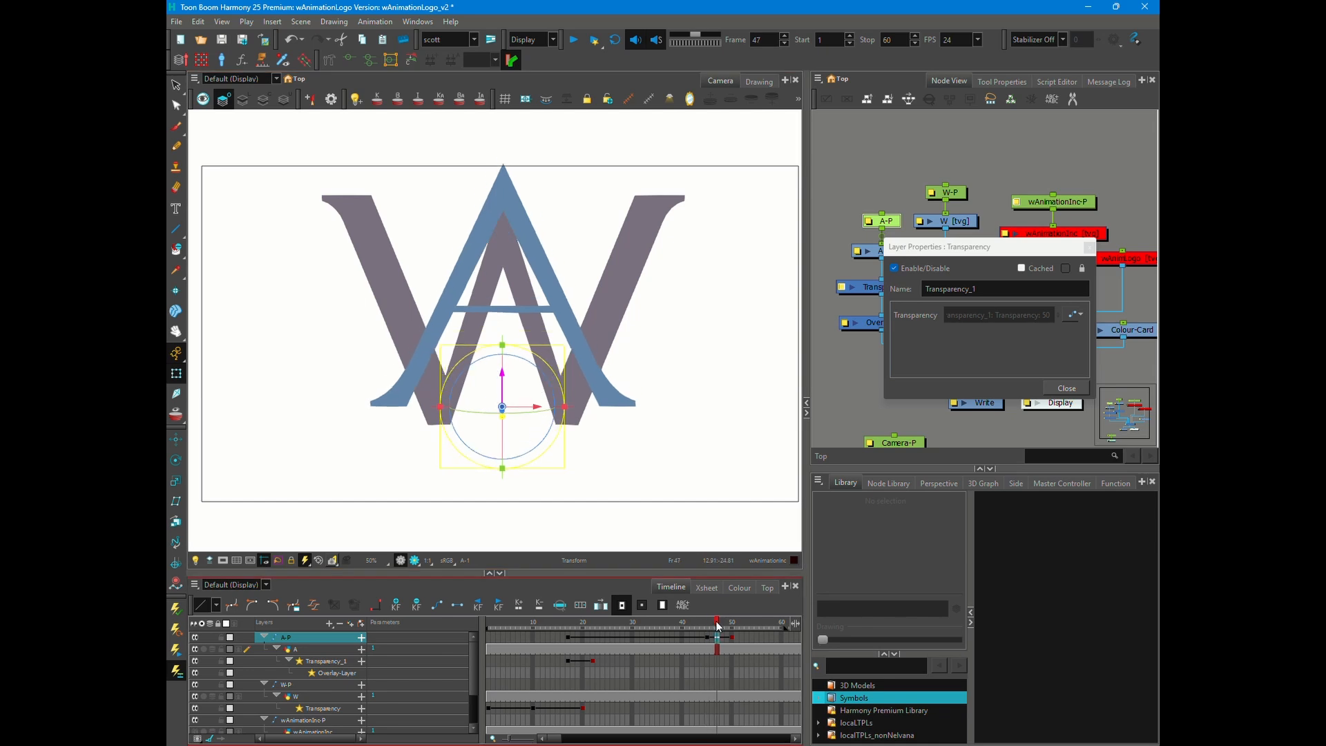
- Fine-tune the A's vertical scale on frame 45 for the overshoot, playing back the animation to check the rise
left_click_drag(717, 626, 522, 623)
left_click(574, 40)
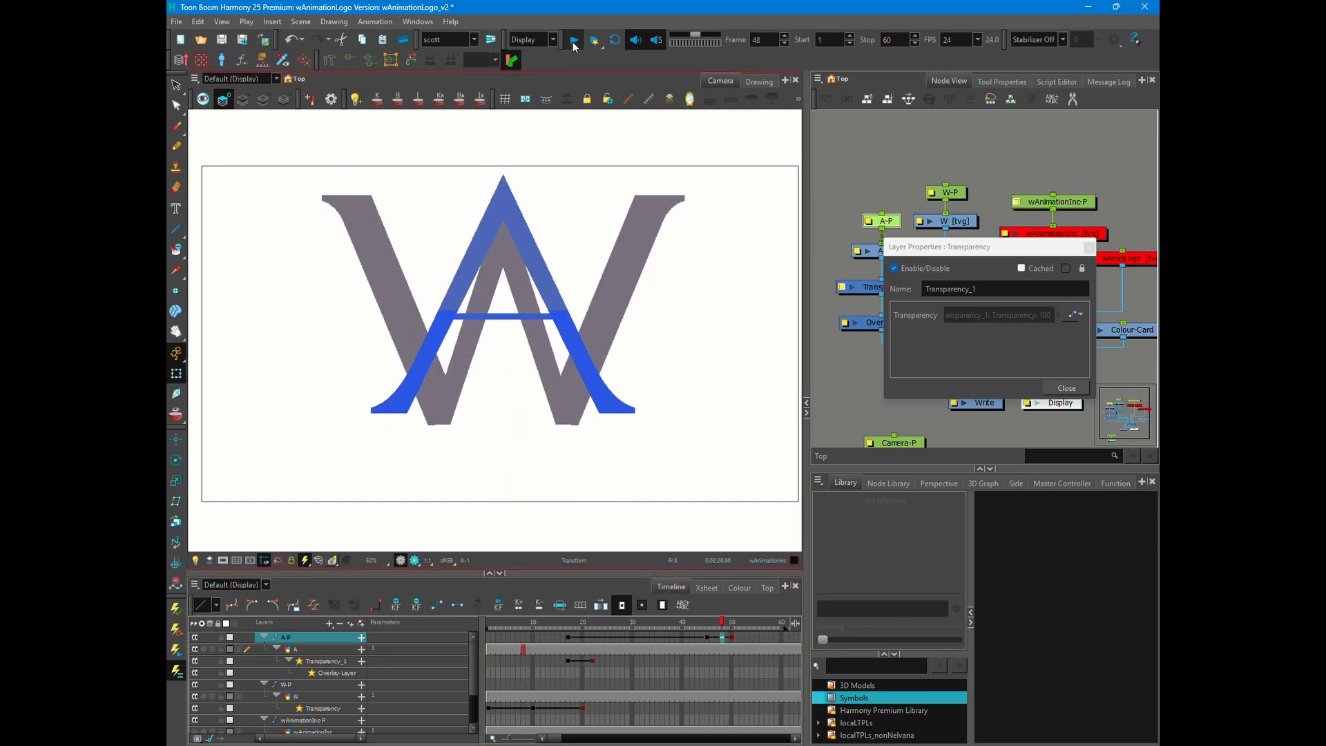
left_click(574, 40)
left_click_drag(652, 625, 707, 626)
left_click_drag(502, 346, 502, 352)
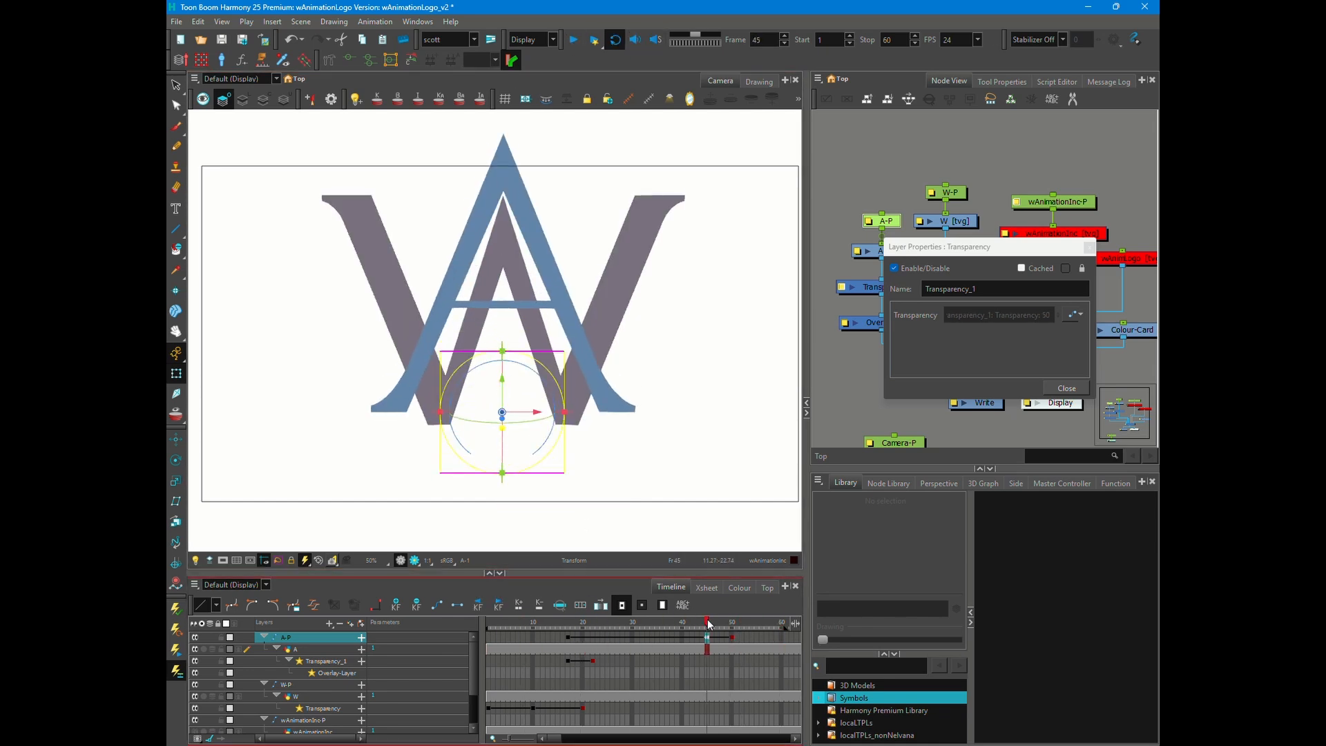
left_click(572, 40)
left_click(568, 41)
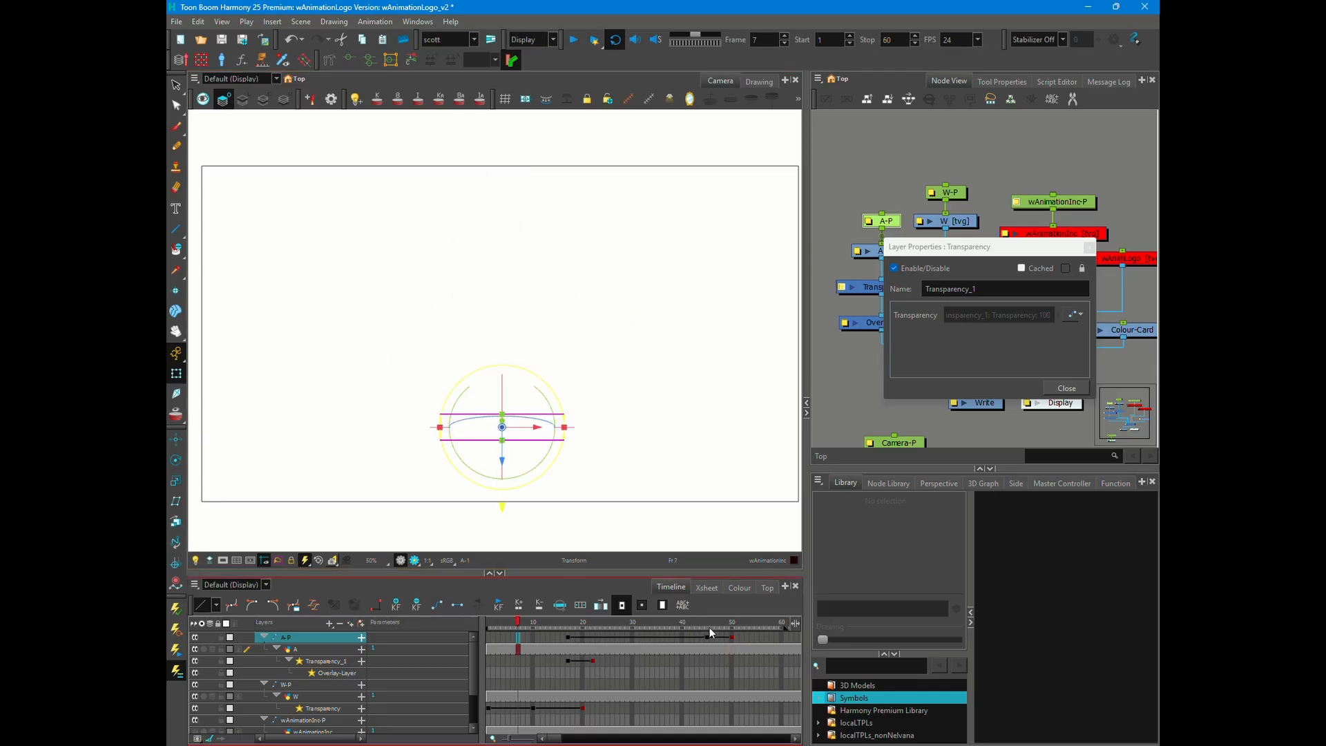
left_click(708, 626)
left_click_drag(501, 357, 500, 351)
left_click(572, 41)
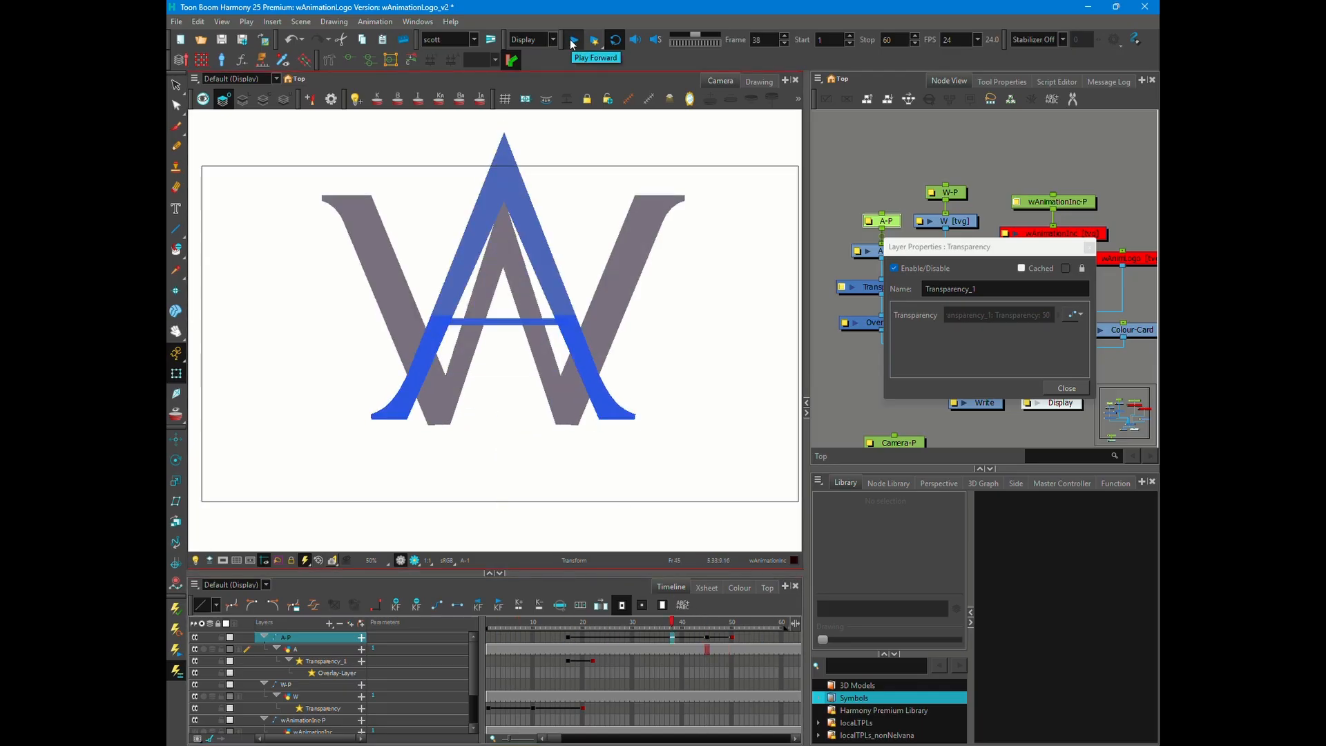
left_click(577, 41)
- Shift the A-P peg's last keyframe to frame 52 and play back the animation
left_click_drag(732, 637, 742, 637)
left_click(573, 40)
left_click(573, 40)
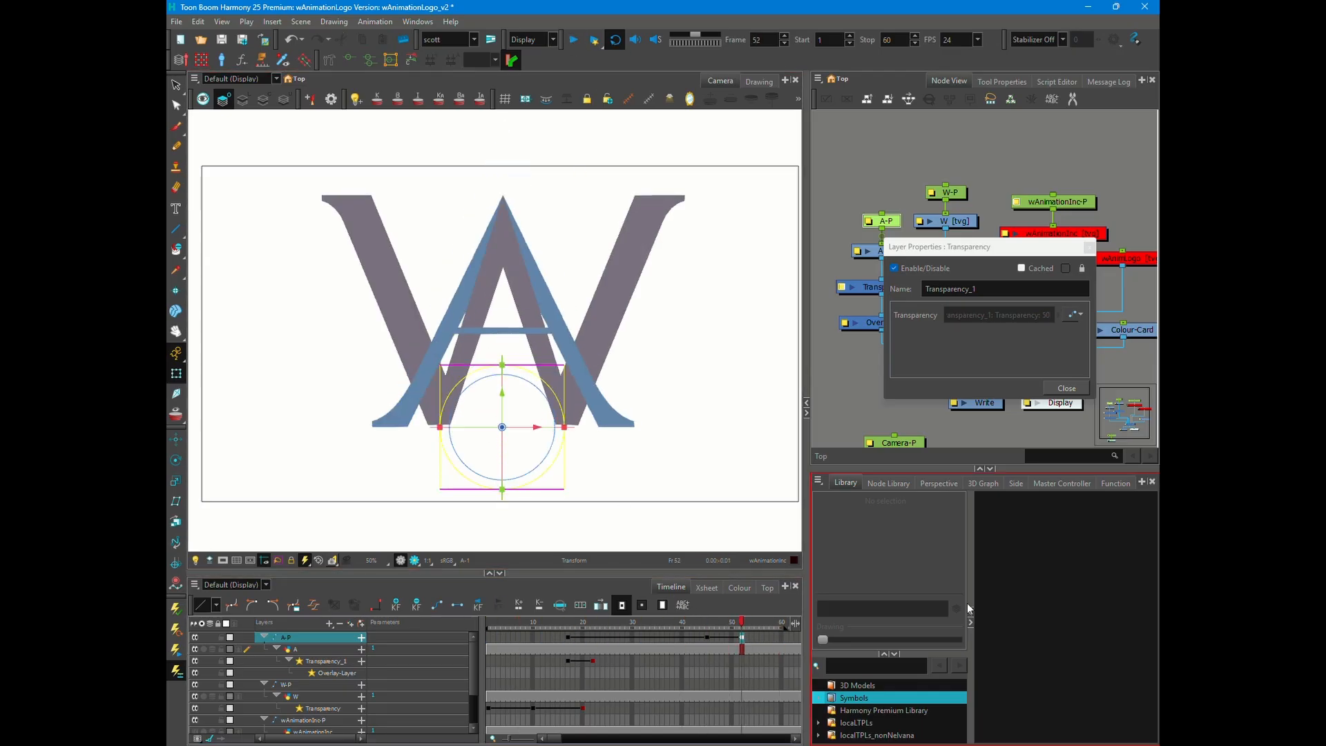
- Close the Transparency properties, open the A-P peg's Y-position curve at frame 45 and pull its peak point for easing
left_click(1066, 388)
double_click(884, 221)
left_click(707, 626)
left_click(985, 212)
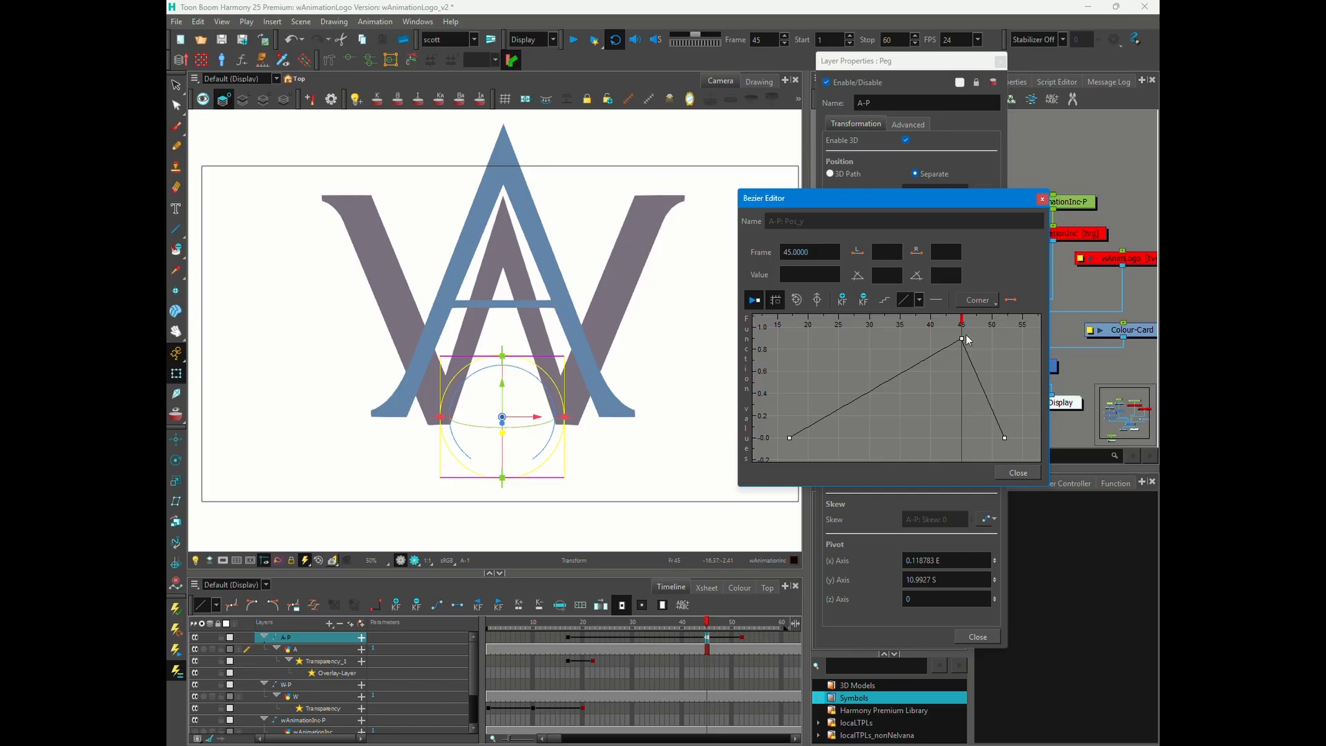
left_click_drag(961, 338, 939, 324)
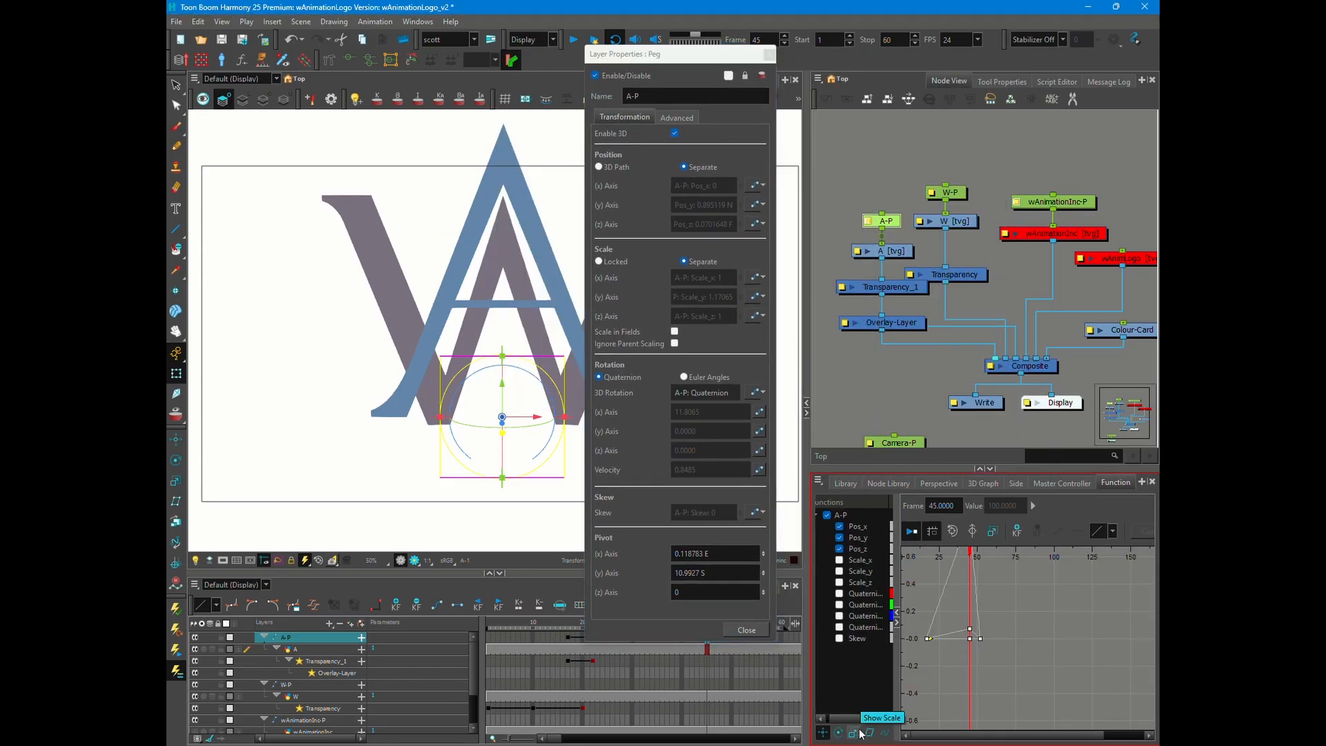
- Display all of the A-P peg's function curves, including scale and skew, and select their final keyframes
left_click(840, 560)
left_click(841, 571)
left_click(841, 582)
left_click(842, 638)
left_click(952, 531)
left_click_drag(1060, 639, 1098, 680)
- Apply easing presets to the selected keyframes and set the Y-position curve's frame 45 ease lengths to 14 and 4.5
left_click(1112, 531)
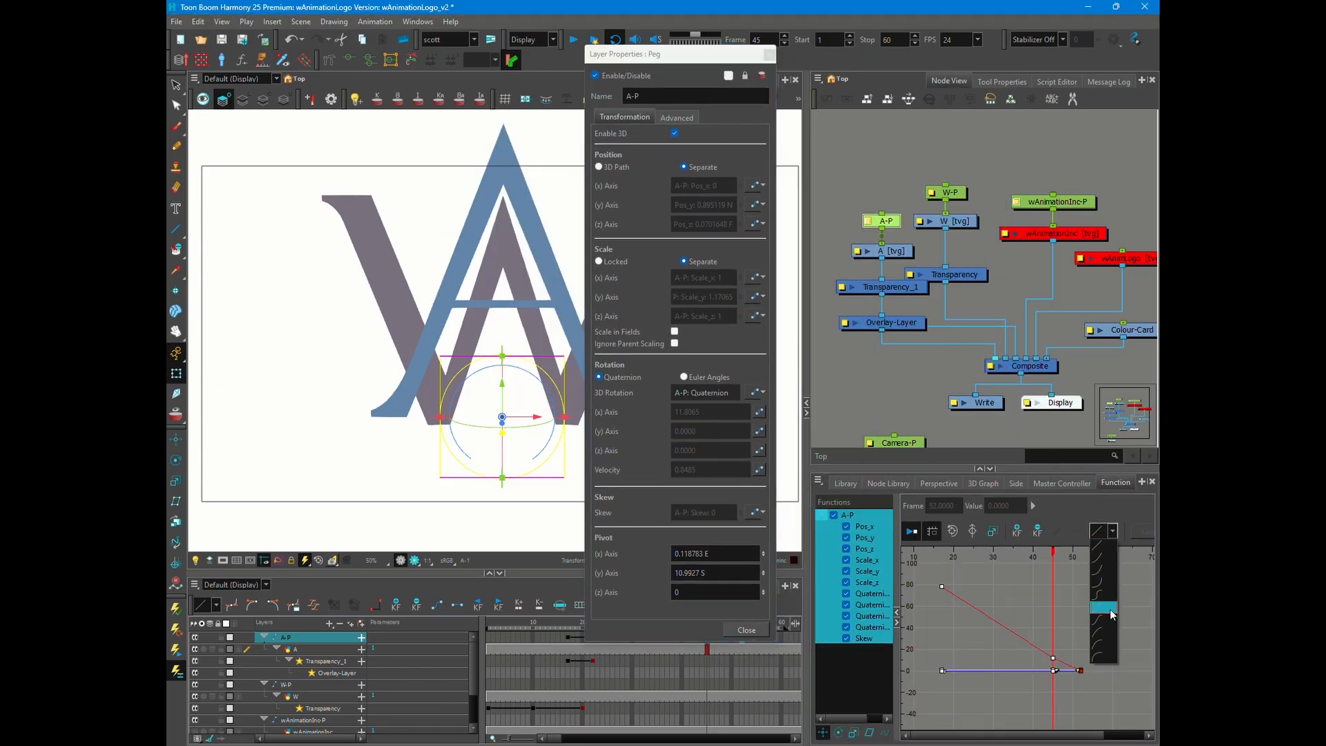
left_click(1108, 610)
left_click(1113, 531)
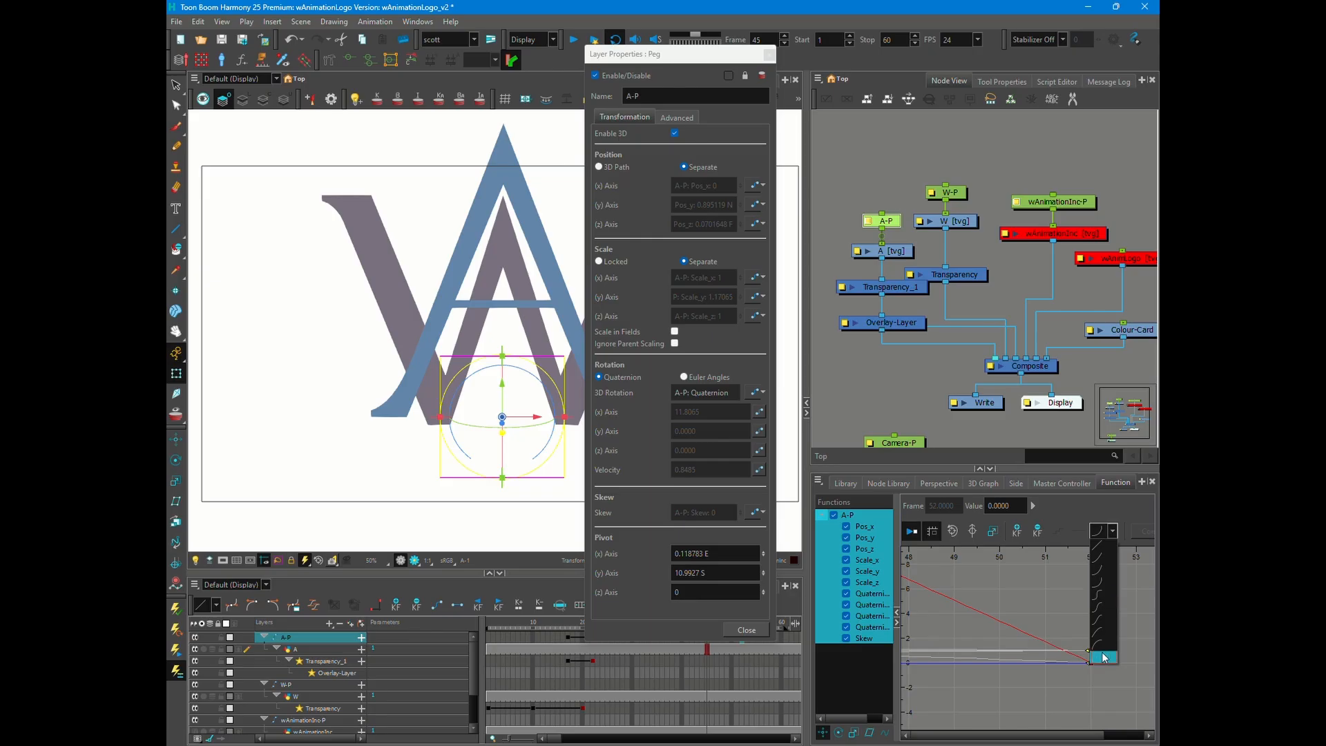
left_click(1105, 657)
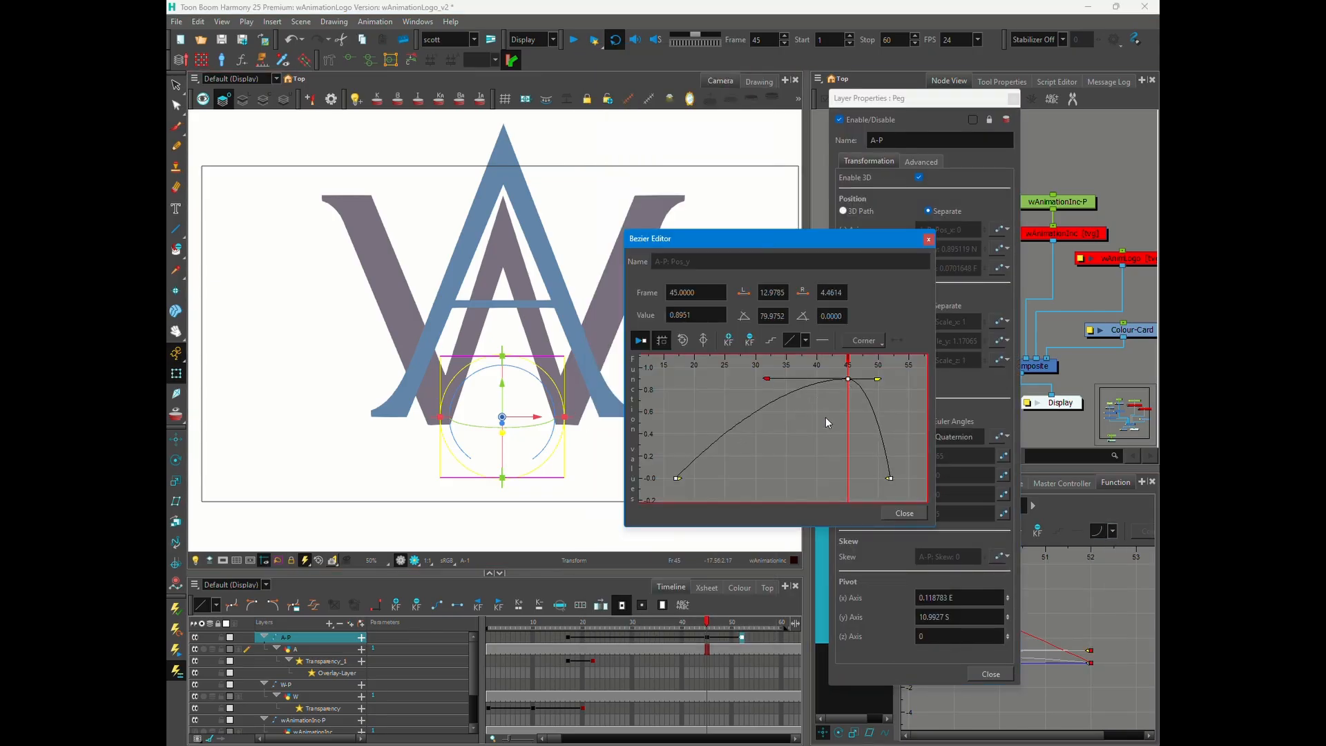
left_click(877, 378)
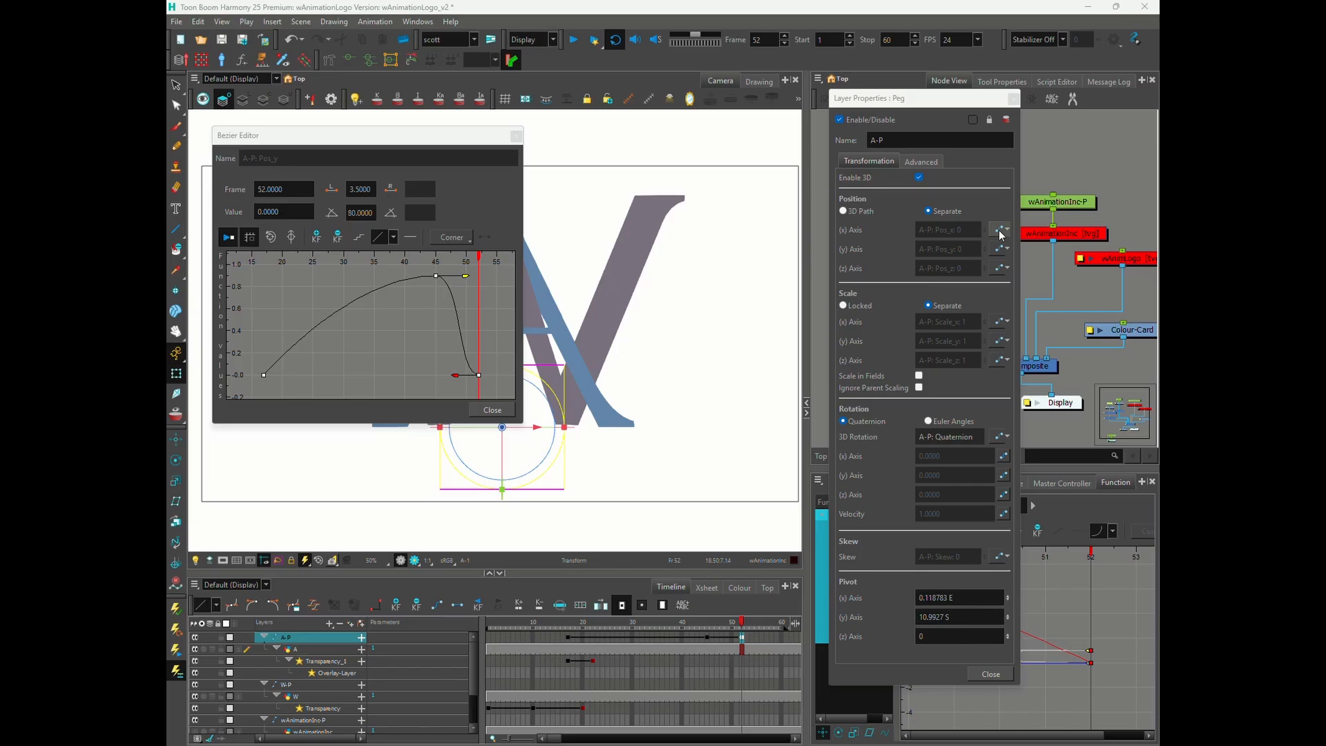
- Ease the Z-position curve with a right length of 4.5 and the Y-scale curve's frame 52 keyframe with length 3.5 and angle 80
left_click(1000, 268)
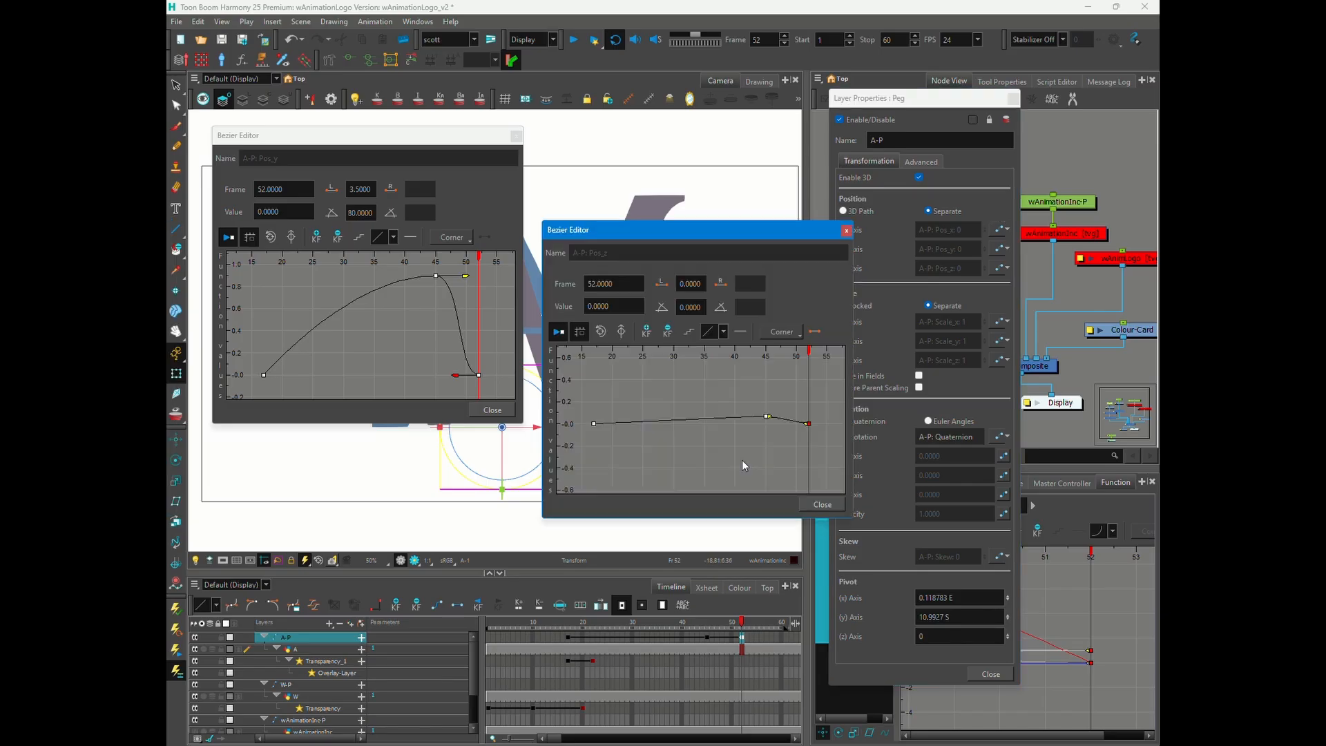
left_click(765, 417)
right_click(767, 416)
double_click(761, 285)
type("4.5")
key("Return")
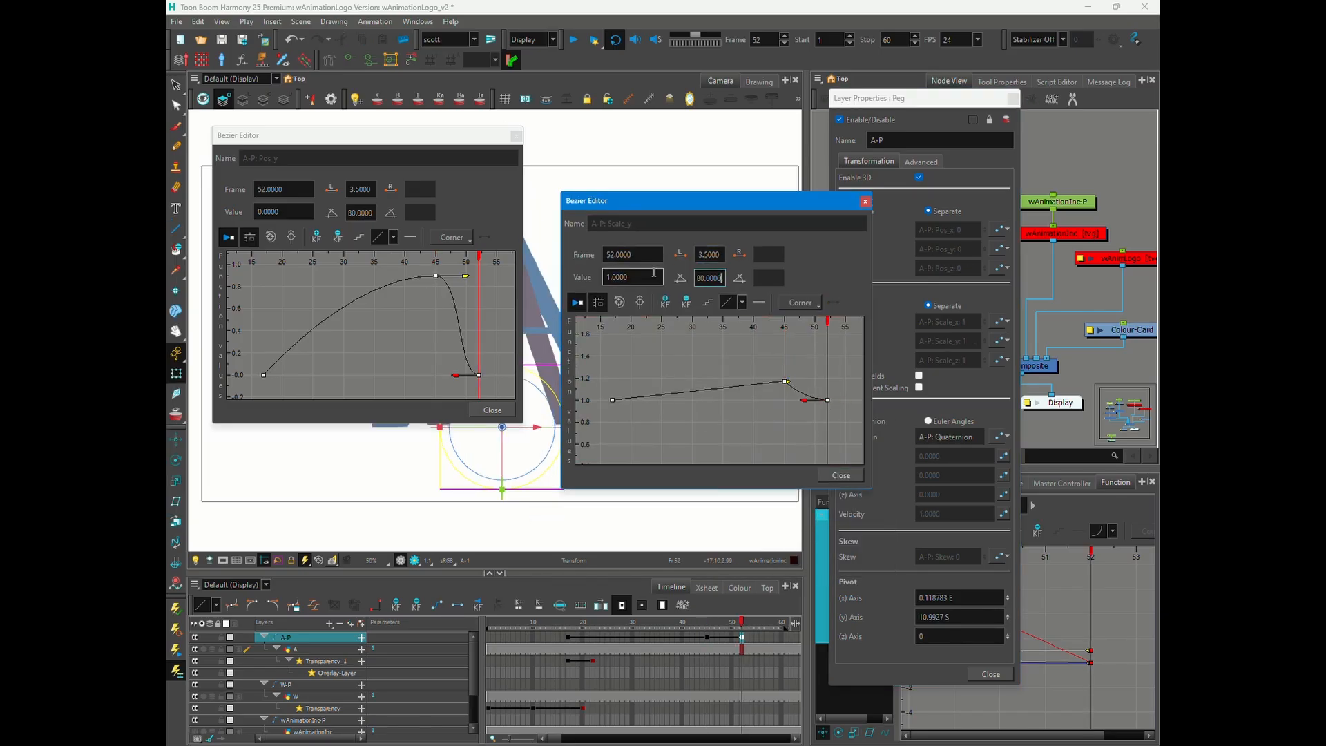
key("Tab")
key("Tab")
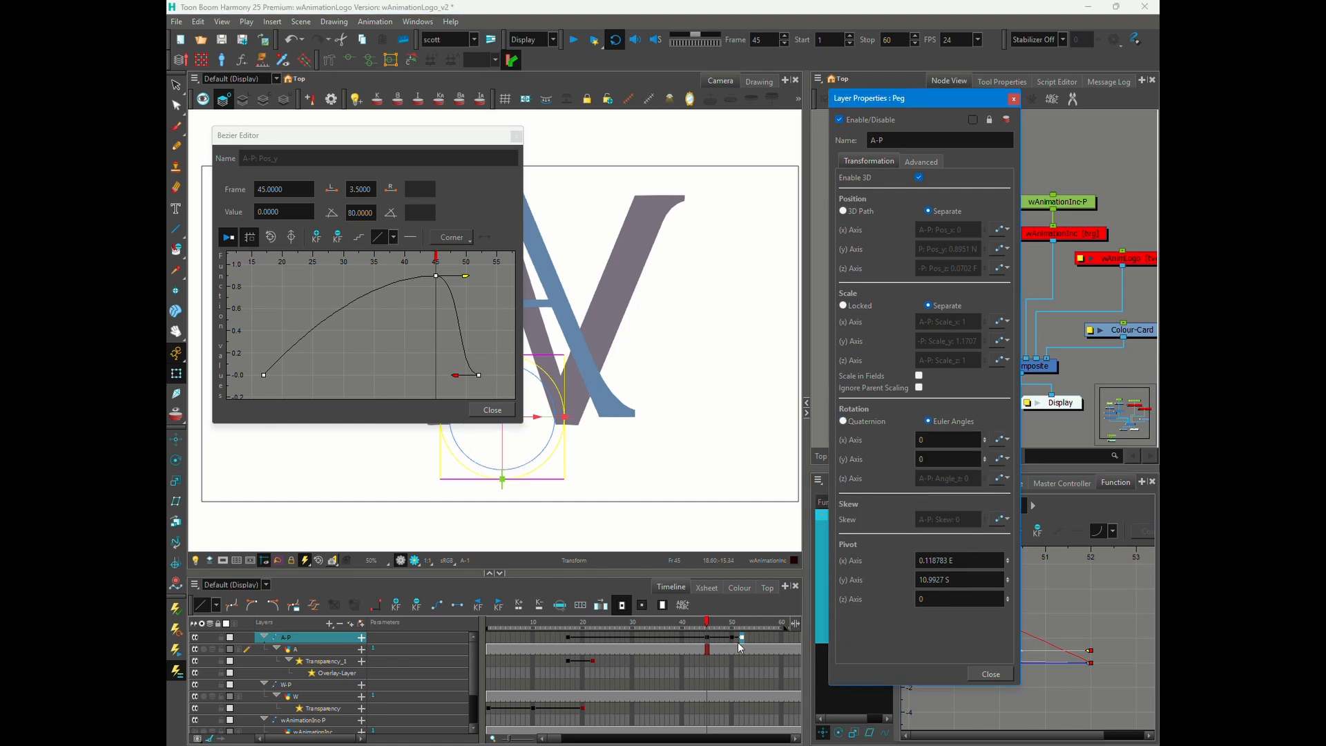
- Give the A-P peg's Euler angles function curves, including Z, and remove its extra keyframe on frame 50
left_click(732, 637)
left_click(999, 478)
left_click(1037, 530)
left_click(706, 637)
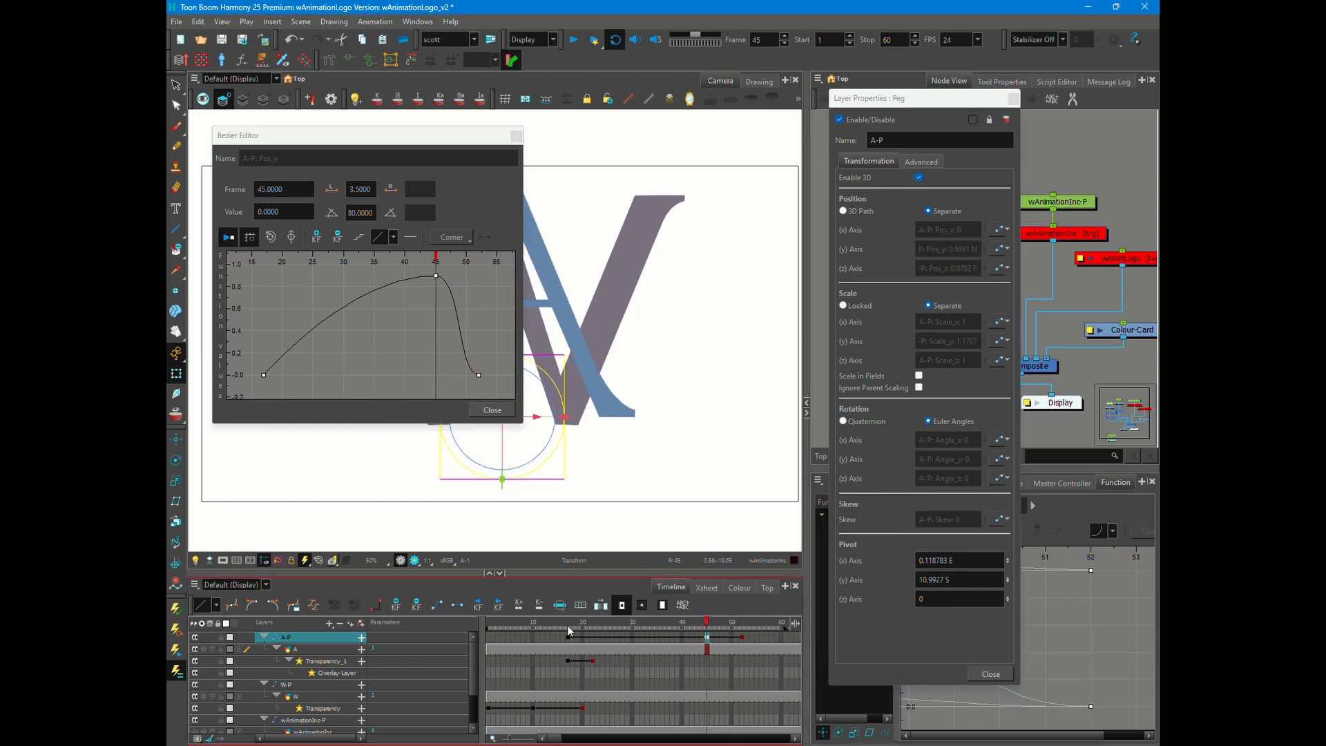
- Rotate the A flat around X on frame 17 and ease its Angle_x curve into frame 52
left_click_drag(384, 138, 899, 159)
left_click(734, 638)
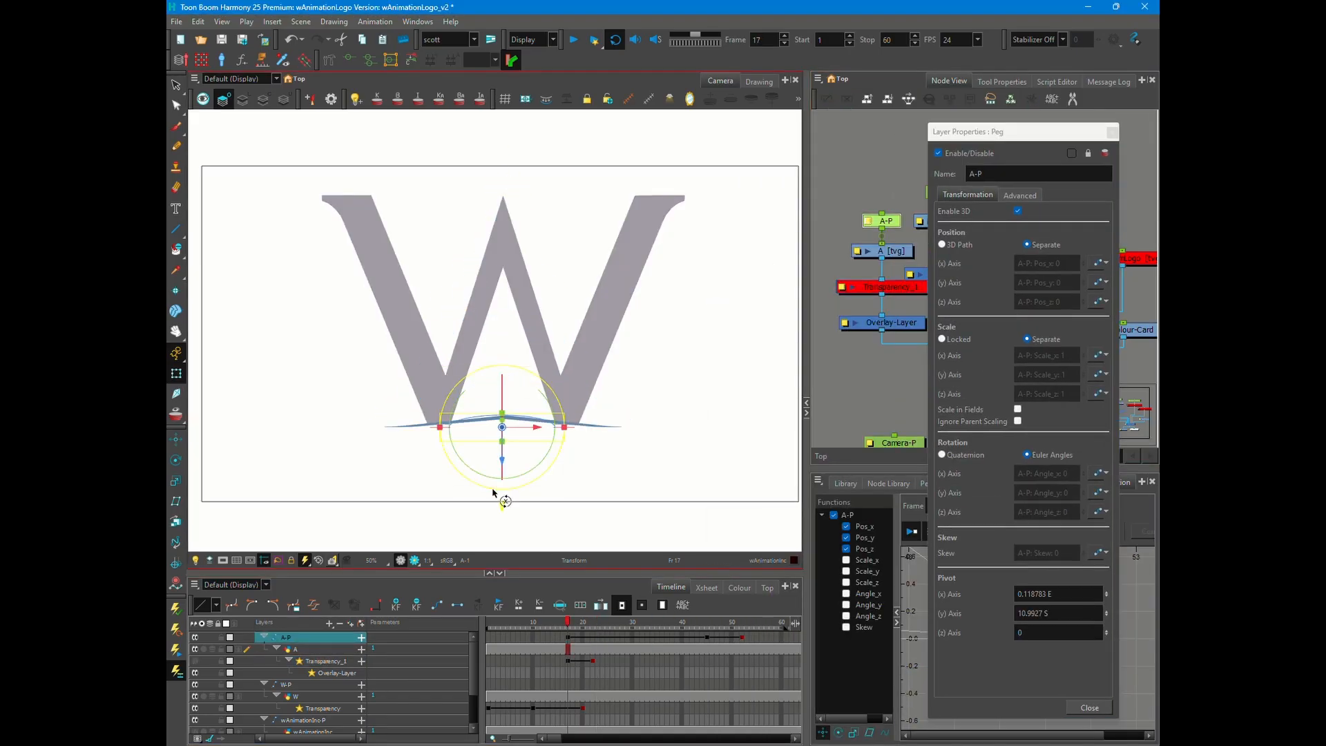
left_click(634, 623)
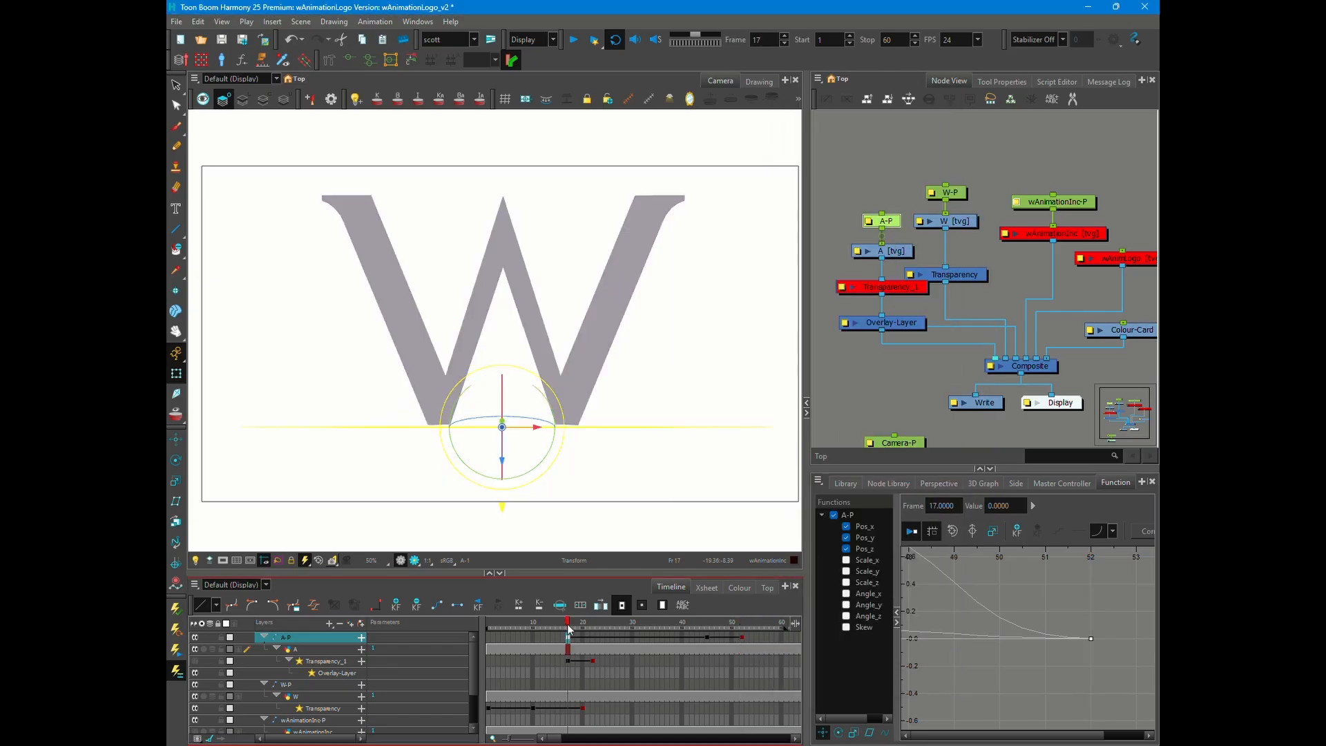
left_click(748, 643)
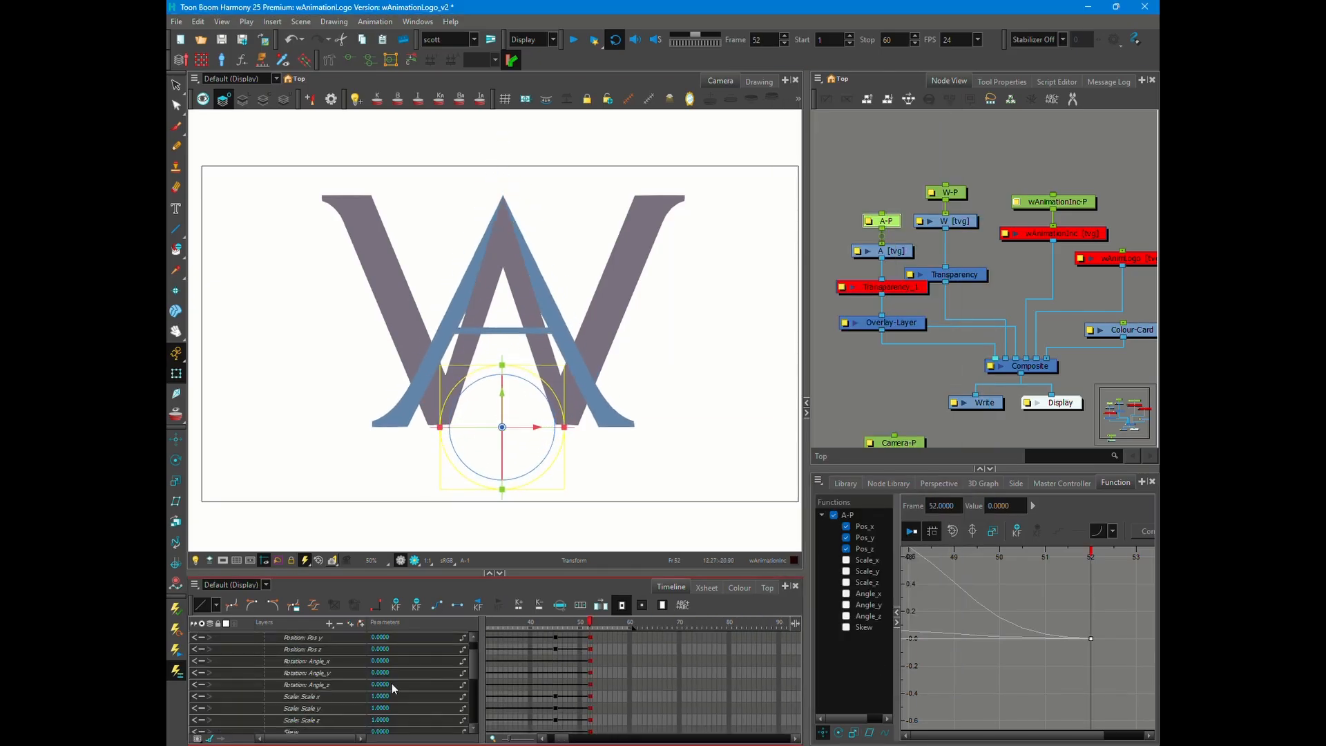
- Retime the A's final Angle_x keyframe to frame 46 and set its value to -1
left_click(591, 649)
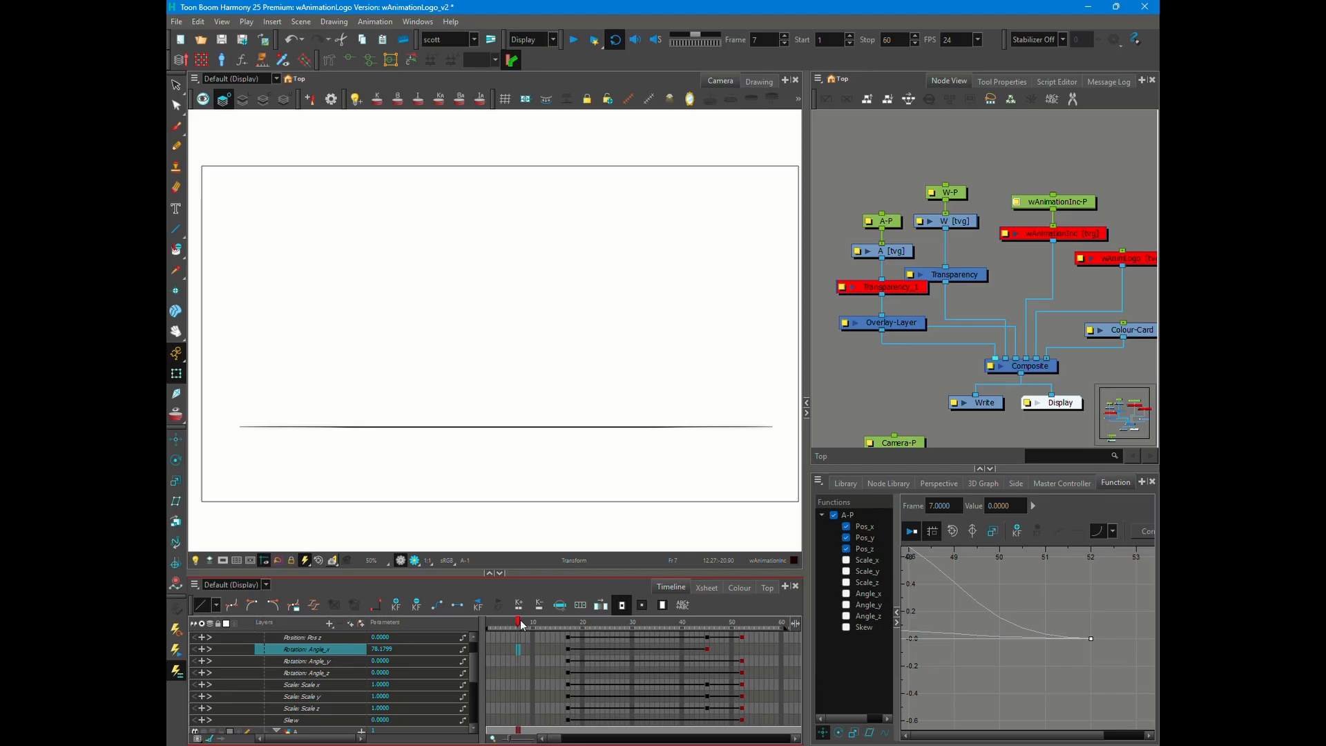
left_click(673, 649)
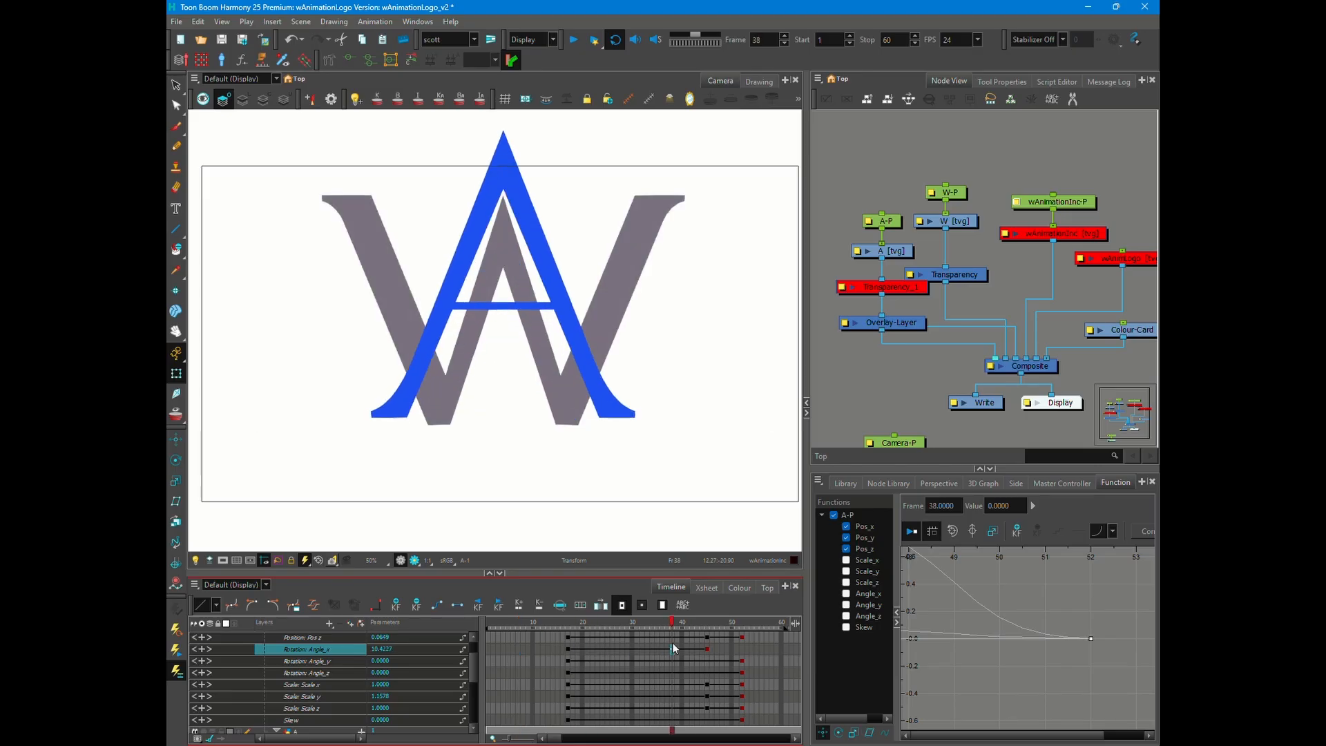
double_click(868, 226)
left_click(938, 442)
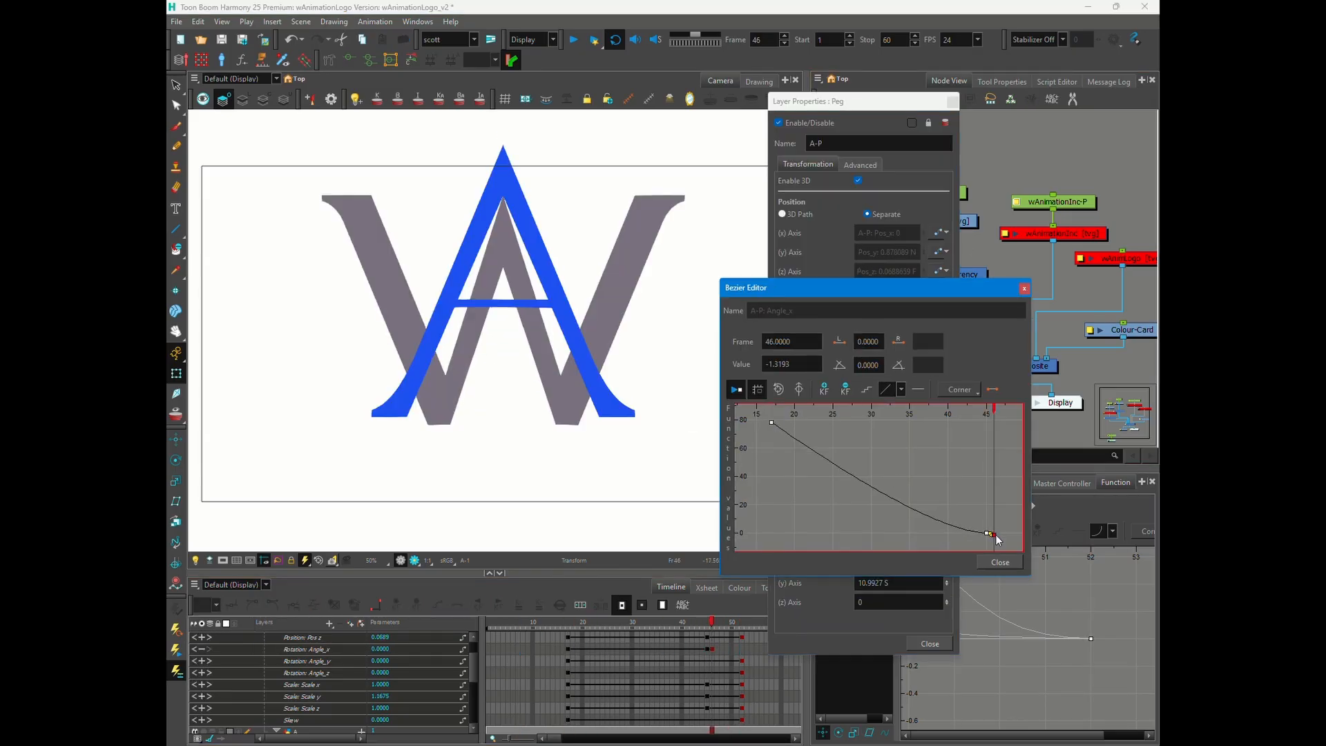
left_click(733, 621)
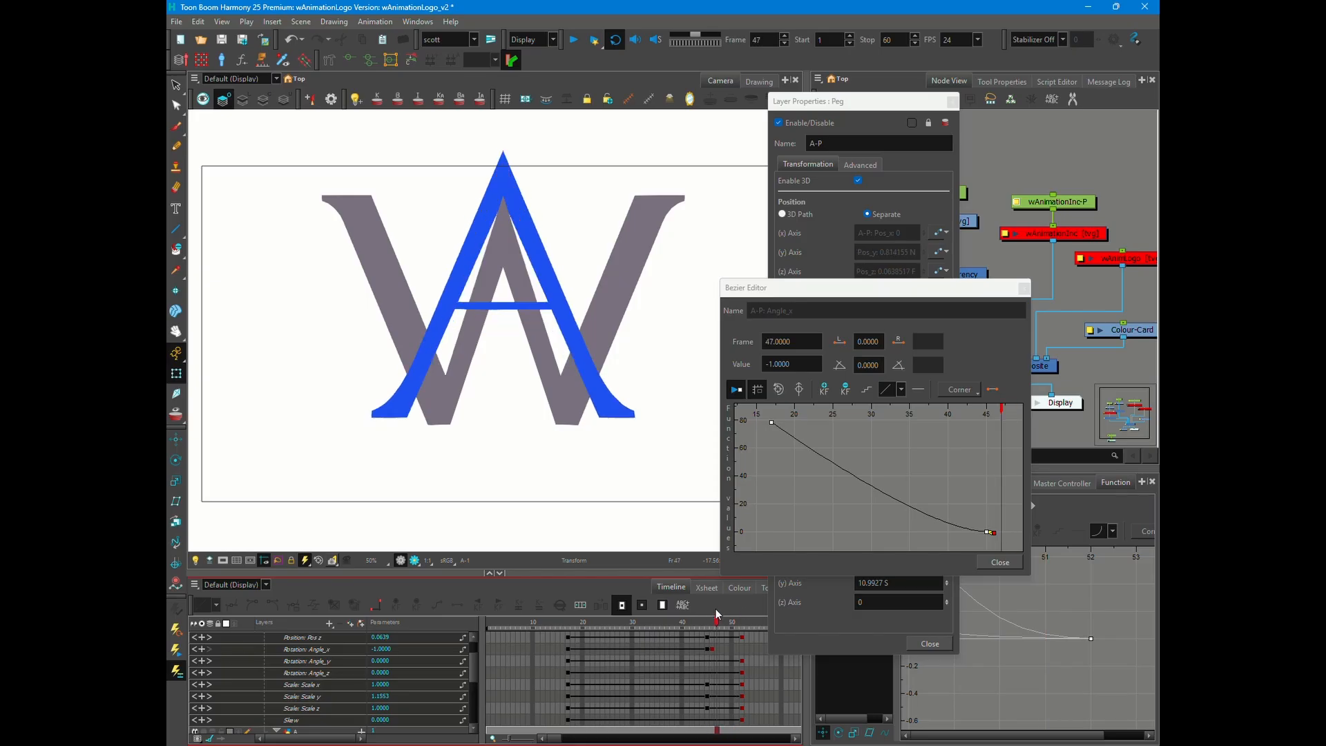
left_click_drag(716, 614, 734, 616)
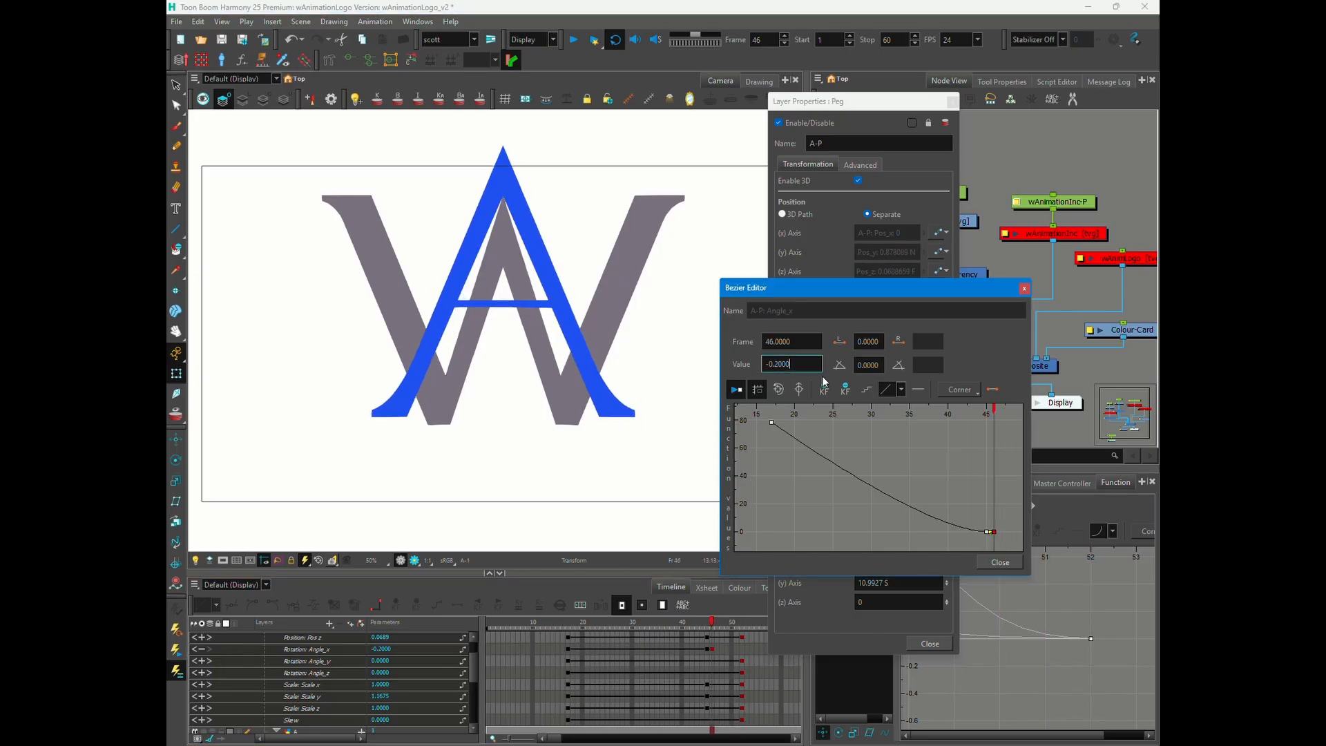
left_click(737, 620)
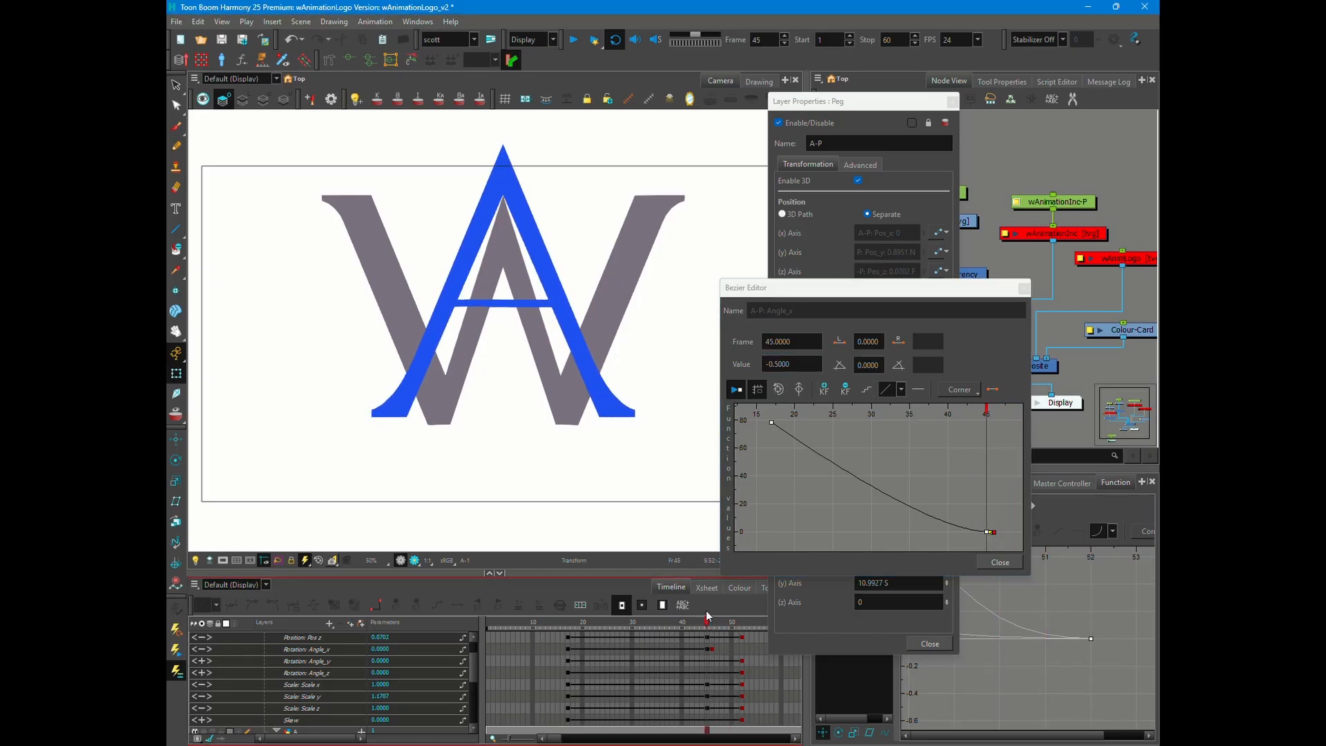
left_click(710, 621)
left_click(998, 567)
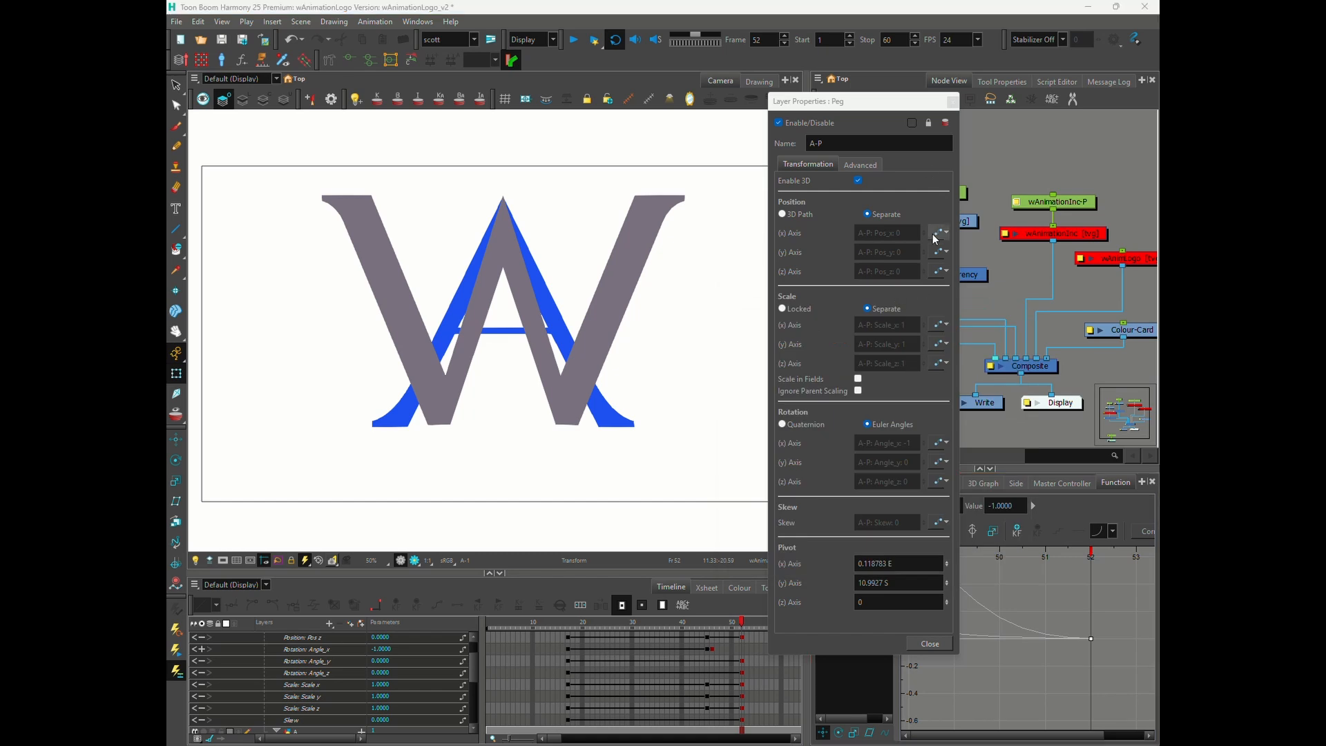
left_click(936, 234)
left_click_drag(742, 620, 712, 620)
left_click(836, 326)
type("1")
key("Return")
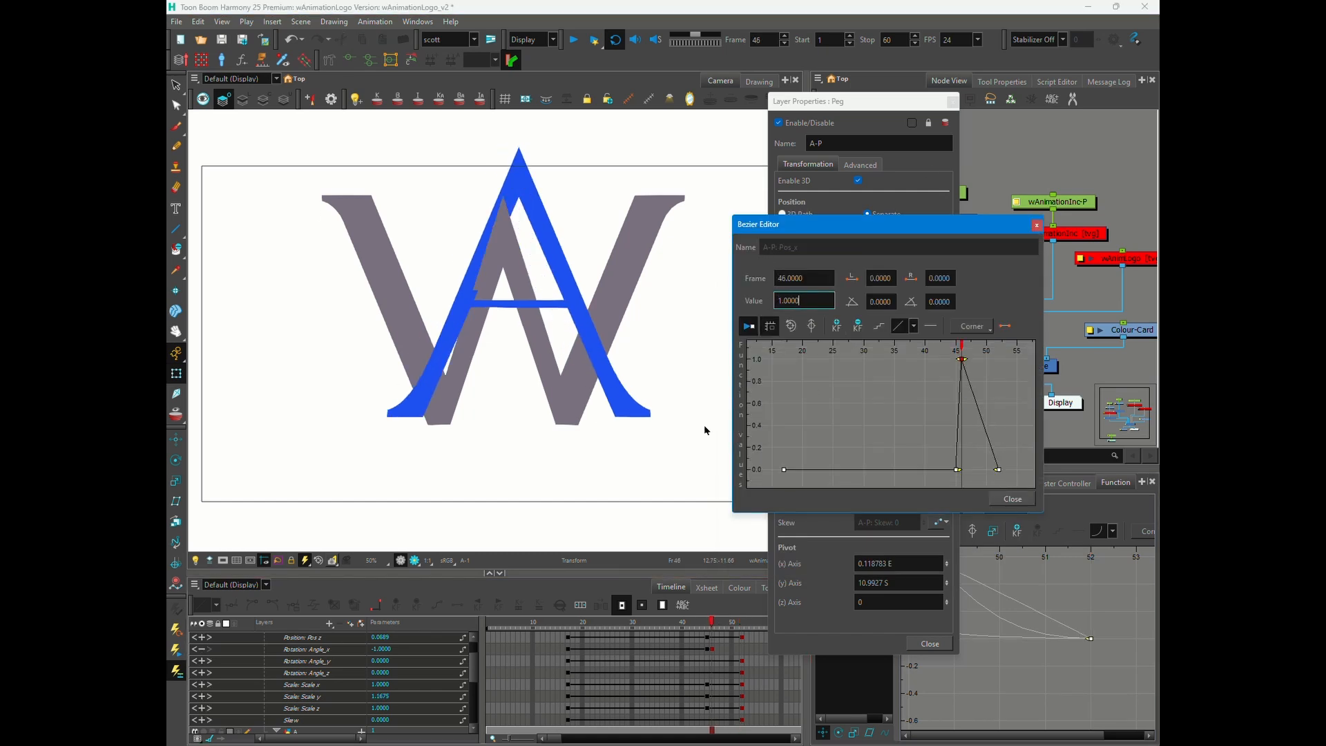
key("ctrl+z")
left_click(1012, 499)
- Delete the frame 52 keyframe from the A's Z-position curve and raise the frame 45 point to about 0.104
left_click(937, 270)
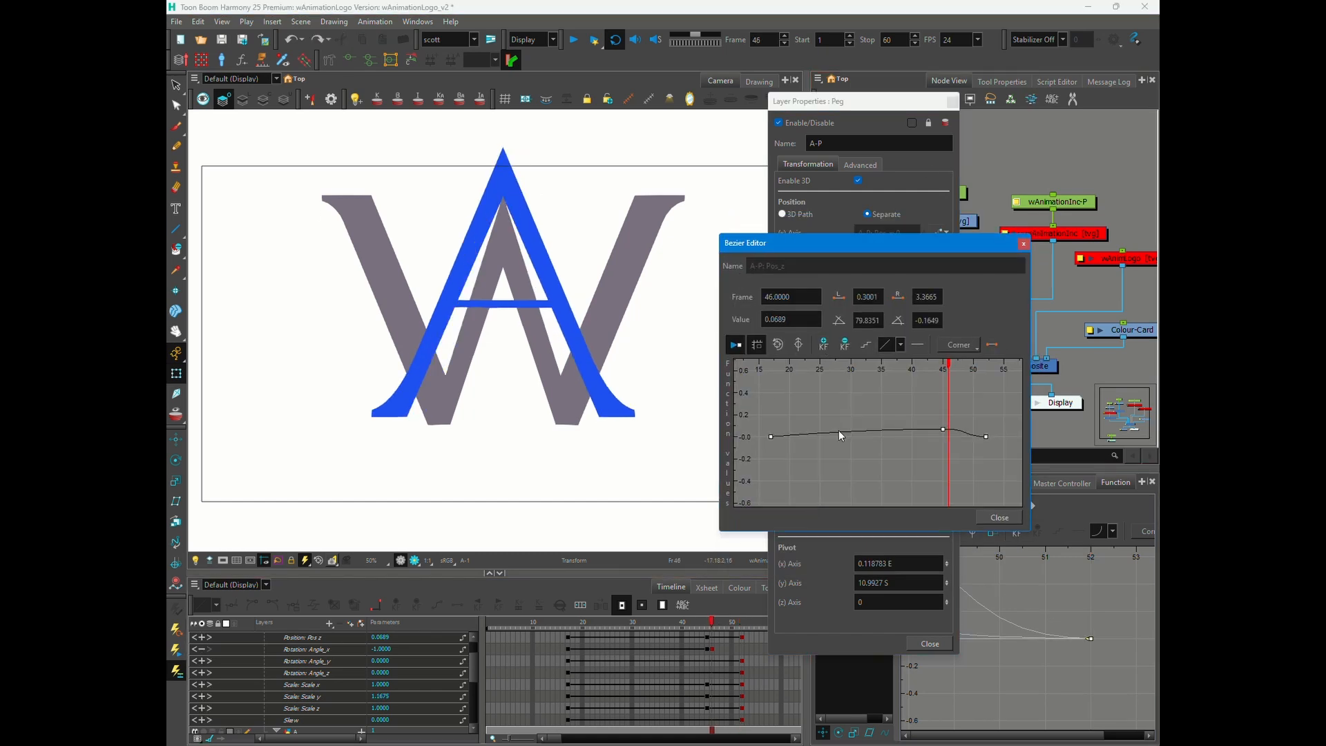
left_click_drag(871, 259, 940, 251)
left_click(1055, 430)
left_click(915, 338)
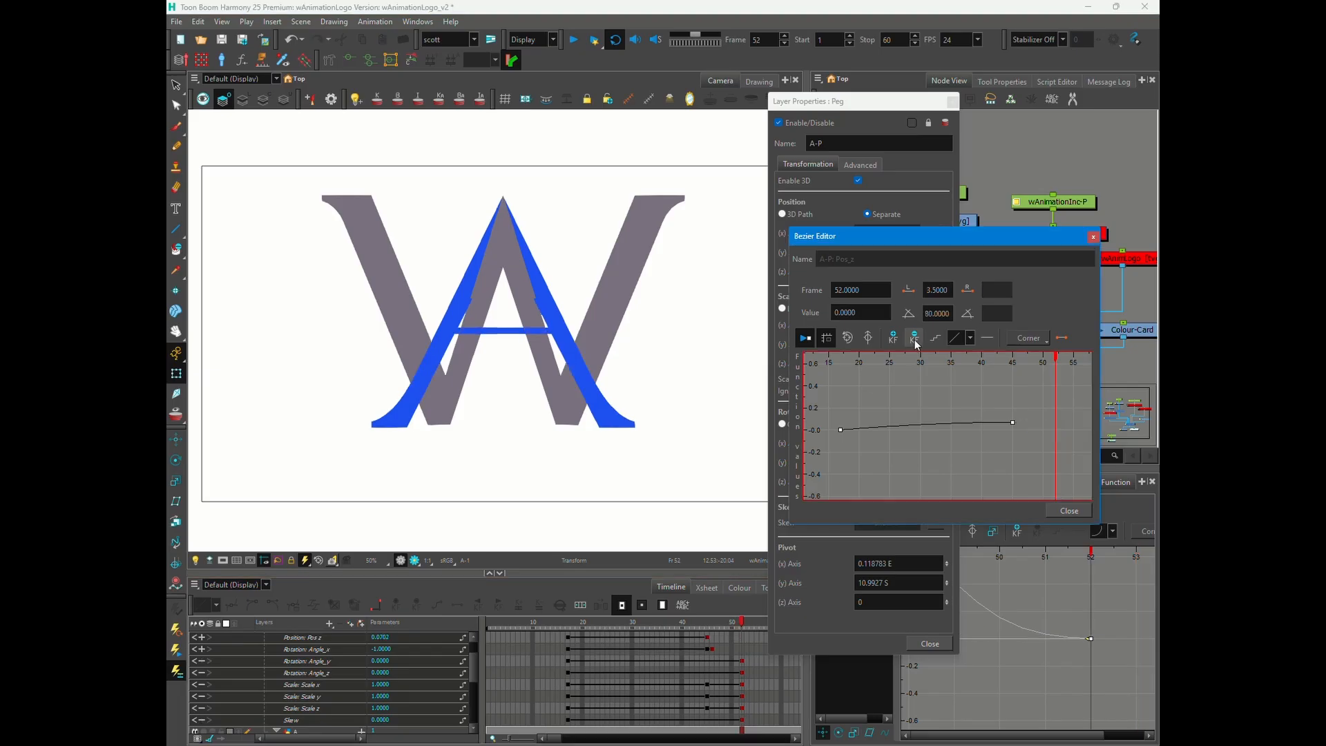
left_click_drag(1014, 426, 1013, 422)
left_click(653, 623)
left_click_drag(730, 621, 742, 621)
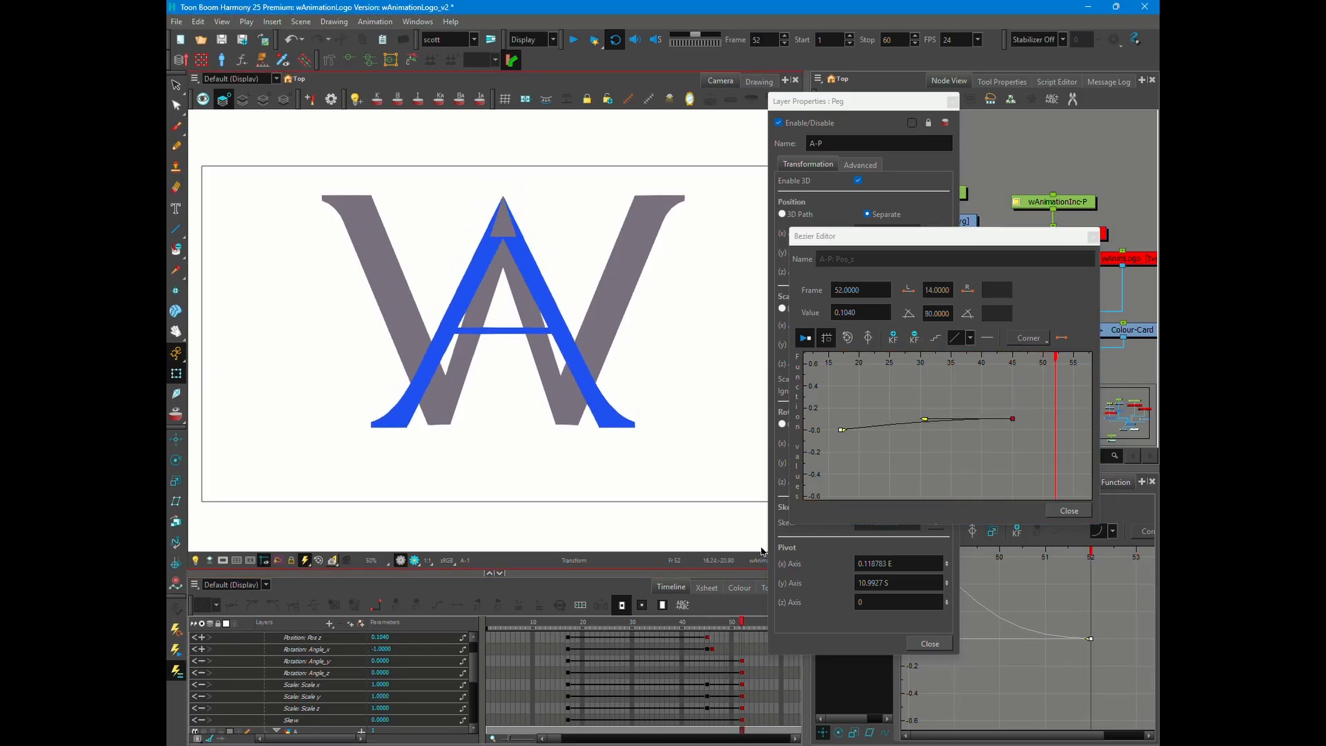
- Lower the A's Z-position value on frame 45, scrub through the rise, and close the curve editor and peg properties
left_click_drag(833, 312, 903, 332)
type("0.05")
key("Return")
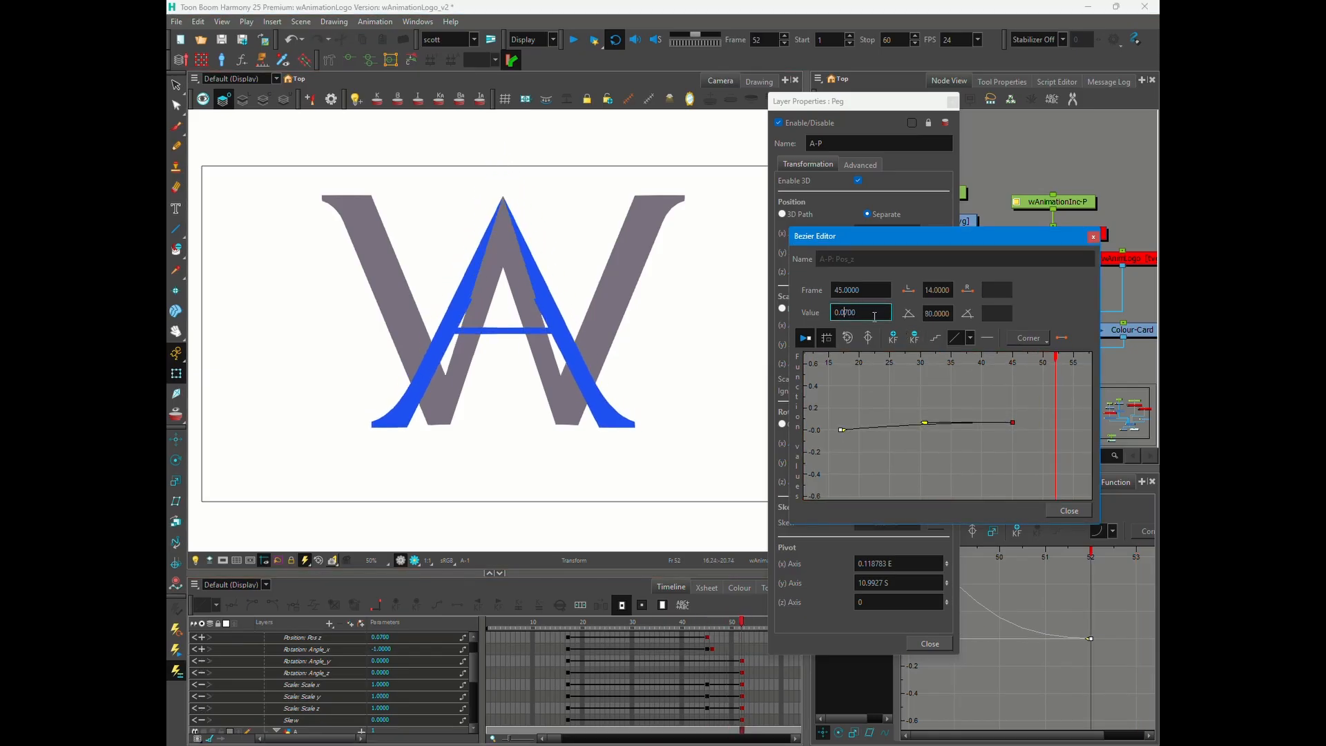
left_click_drag(568, 623, 723, 624)
left_click(1069, 511)
left_click(929, 644)
- Undo the extra A-P keyframes on frame 48 and return to the end of the A's rise
key("comma")
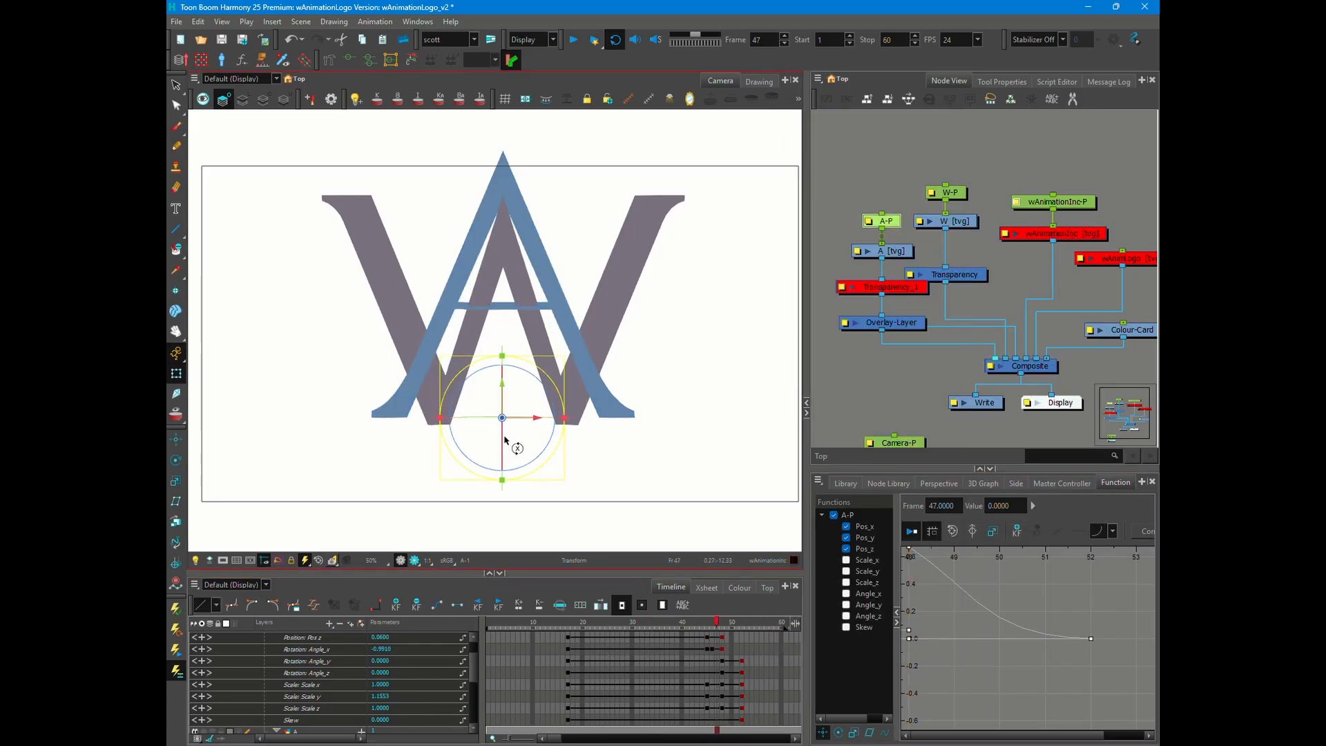
key("ctrl+z")
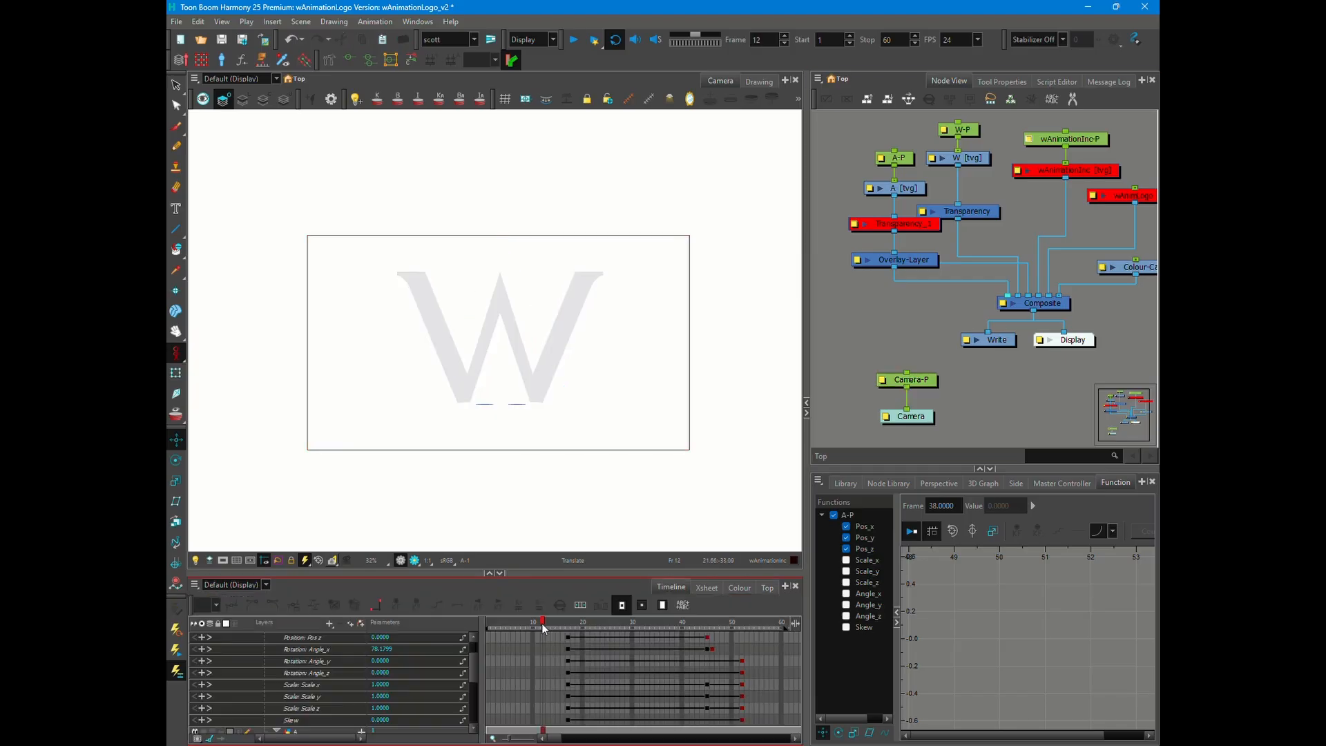
left_click(710, 628)
- Move the A node chain away from the W nodes and connect Overlay-Layer's output to the W drawing's mask port
left_click_drag(987, 275, 1009, 285)
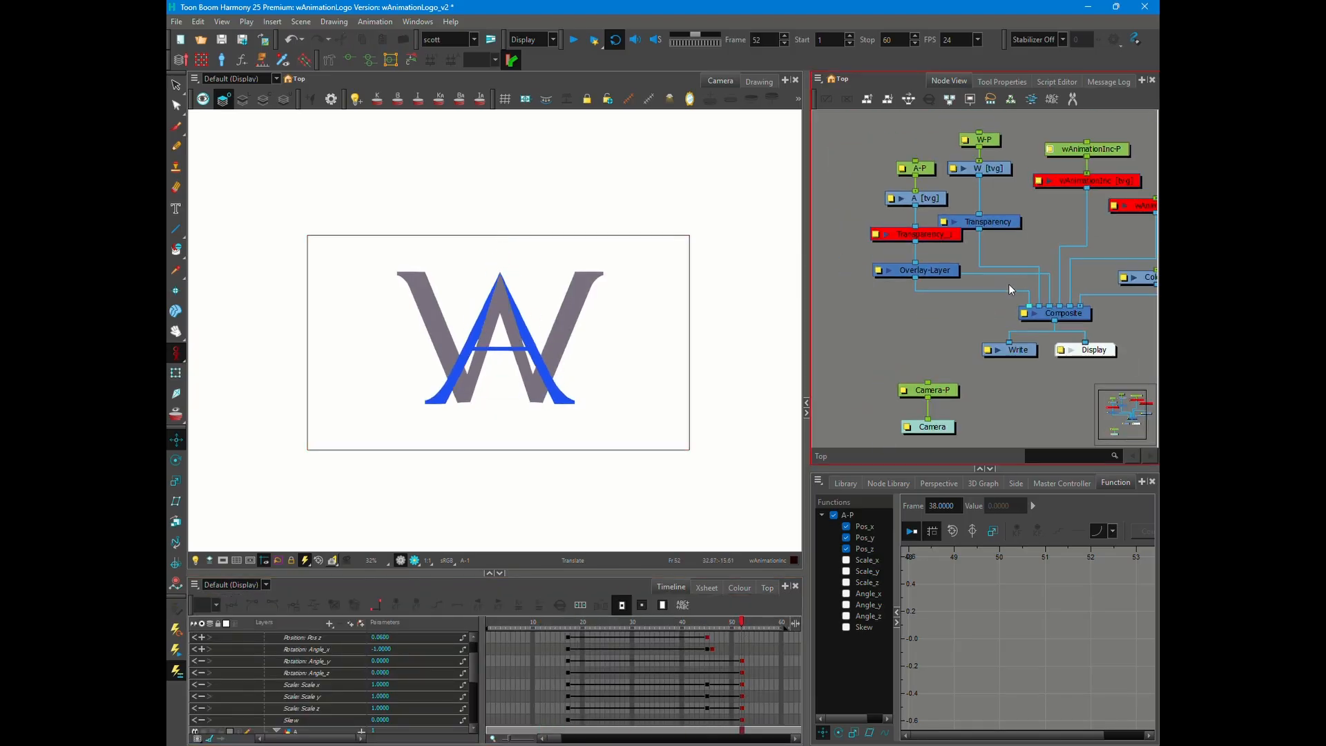
left_click_drag(863, 149, 863, 269)
left_click_drag(863, 286, 954, 163)
left_click(949, 319)
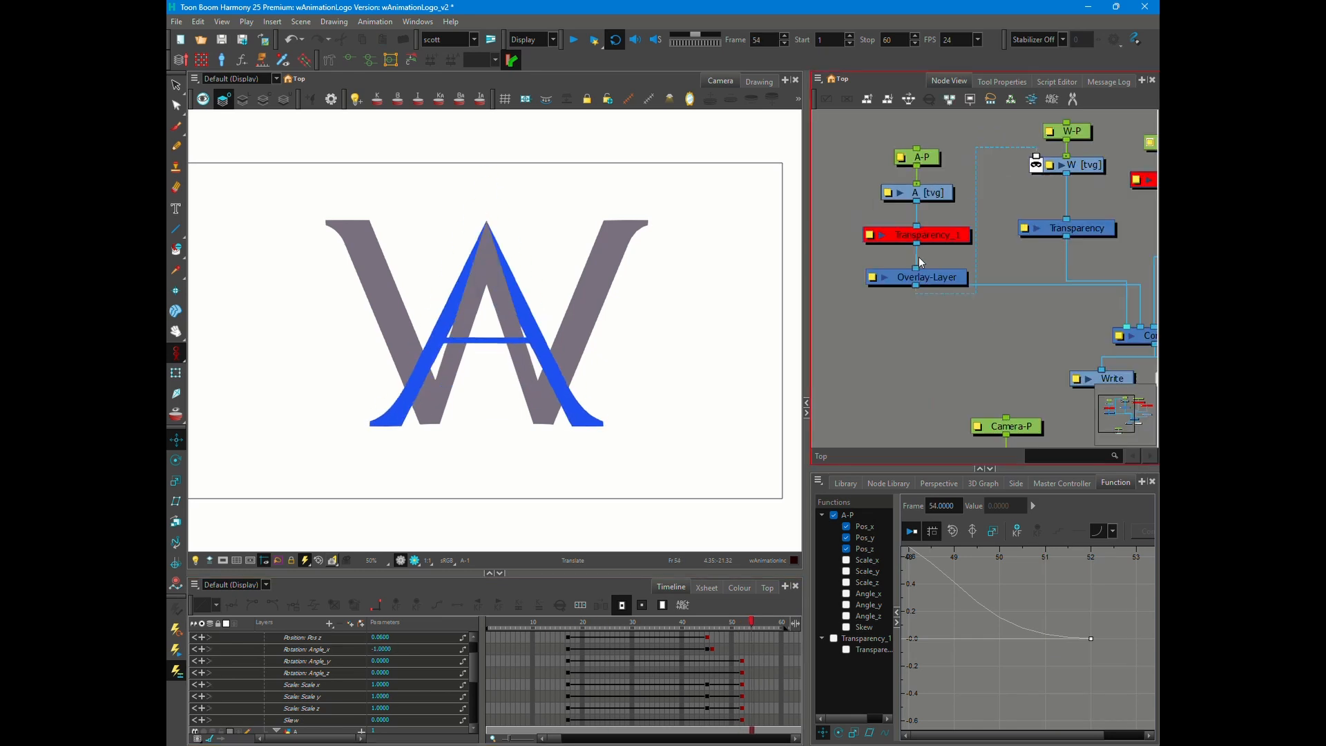
- Set Overlay-Layer apart, feed it directly from the A drawing, and connect Transparency_1's output to the Composite
left_click_drag(926, 277, 862, 284)
left_click_drag(916, 201, 852, 274)
left_click_drag(916, 243, 1140, 327)
- Reposition the Transparency_1 node beside Overlay-Layer and enable it
left_click(872, 414)
left_click_drag(926, 235, 989, 279)
key("a")
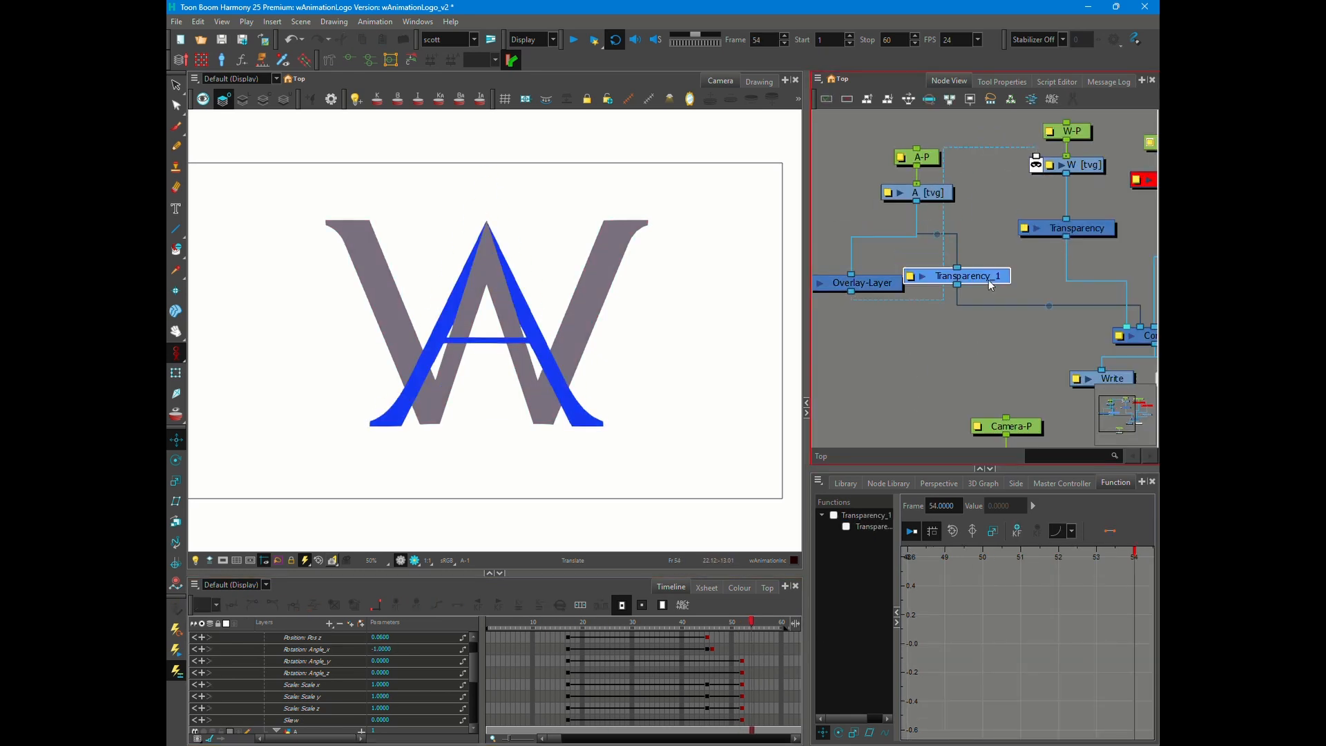
- Preview the rendered A at frame 27 to check its transparency over the W
left_click(623, 623)
left_click_drag(623, 622, 618, 622)
left_click(508, 456)
left_click(415, 560)
left_click(400, 560)
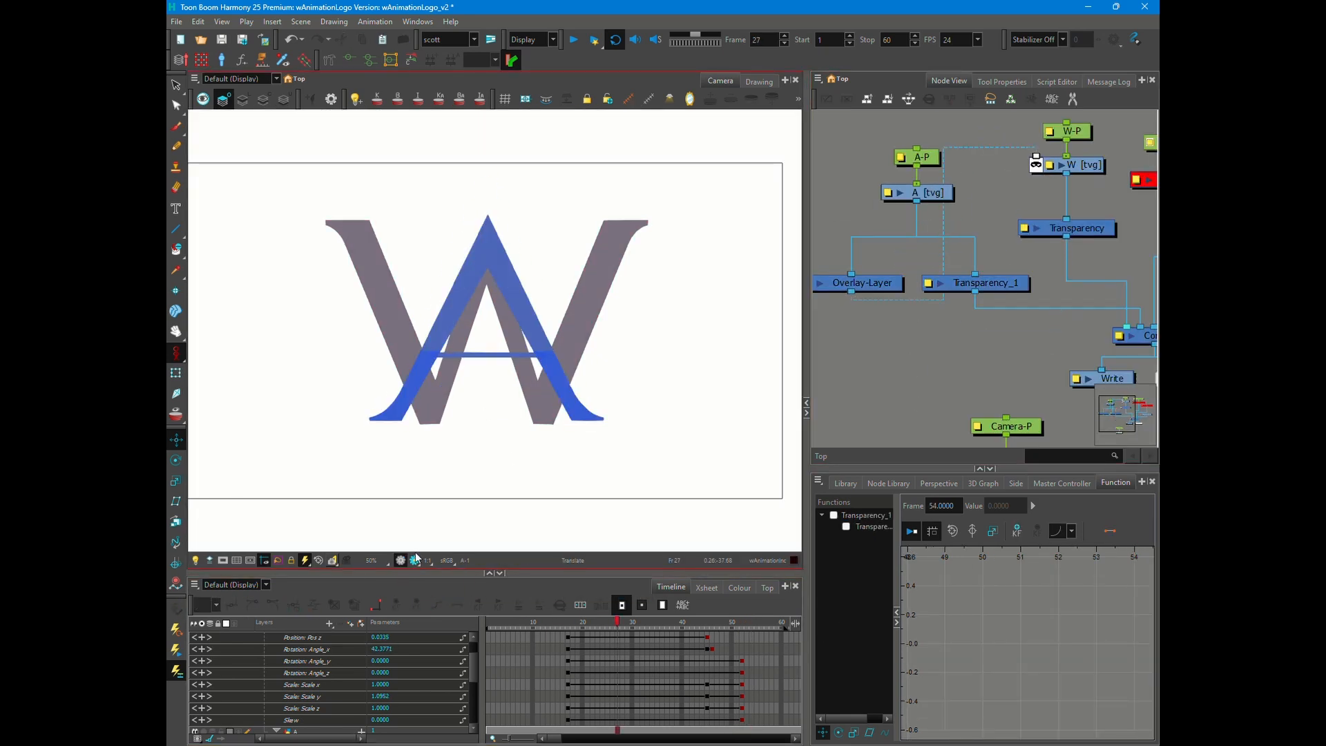
- Try feeding Overlay-Layer from Transparency_1 instead of the A drawing, and preview the render
left_click(856, 341)
left_click_drag(978, 290, 966, 264)
left_click(536, 458)
left_click(415, 560)
scroll(469, 365, "up", 2)
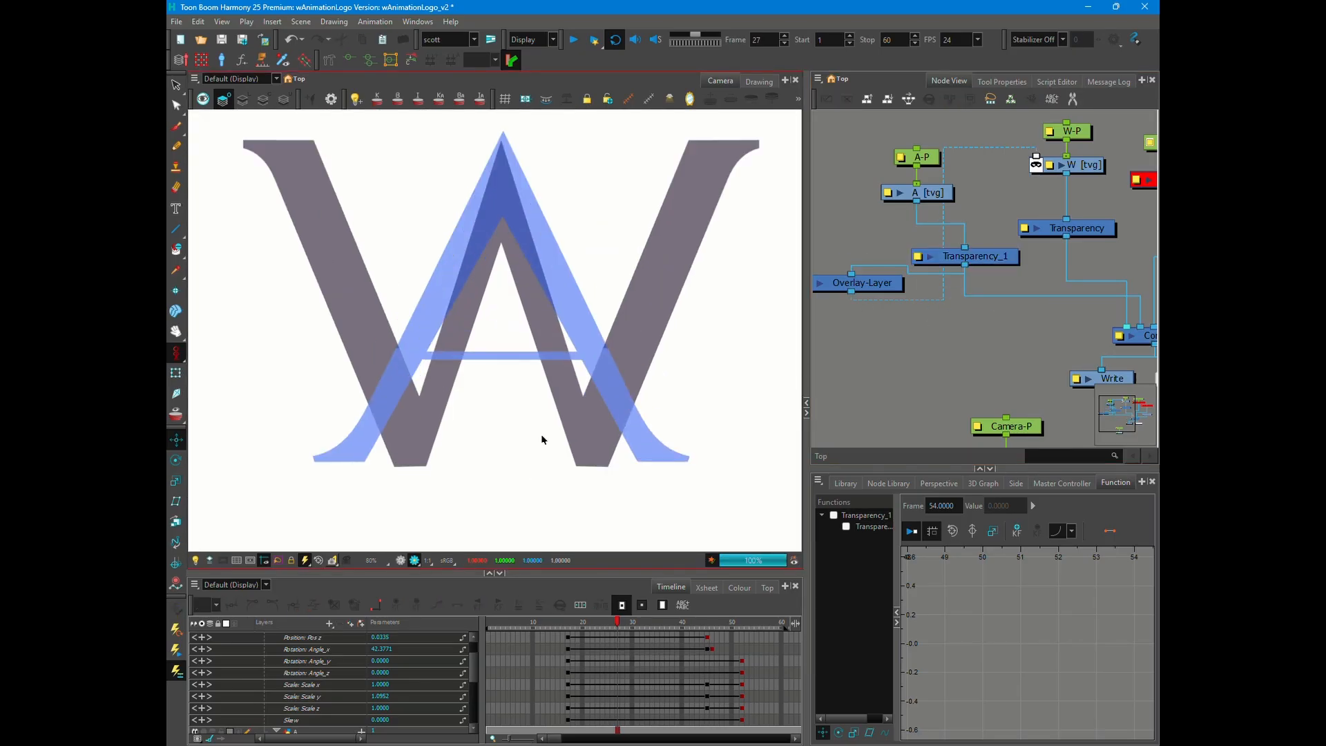
- Set Transparency_1's transparency to 0 on its last keyframe at frame 22
left_click(630, 636)
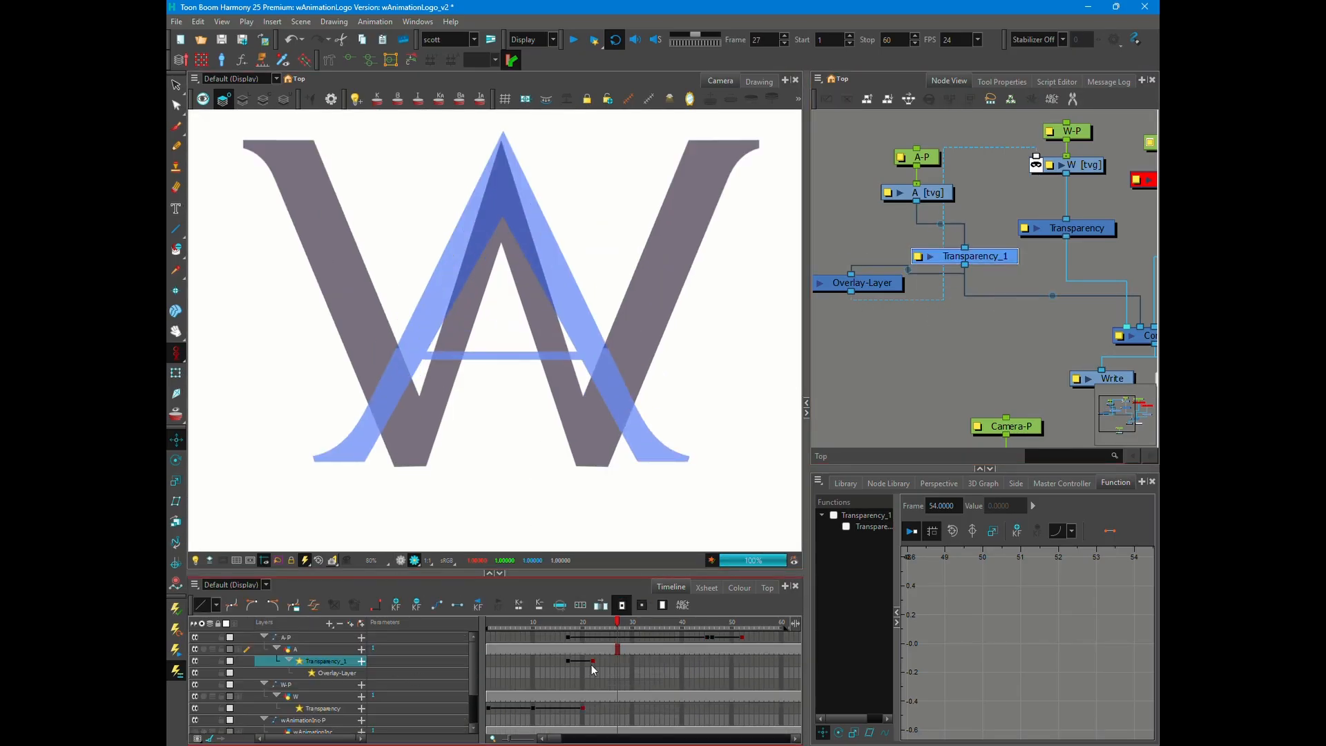
left_click(592, 660)
left_click(918, 257)
double_click(898, 170)
type("0")
key("Return")
left_click(948, 242)
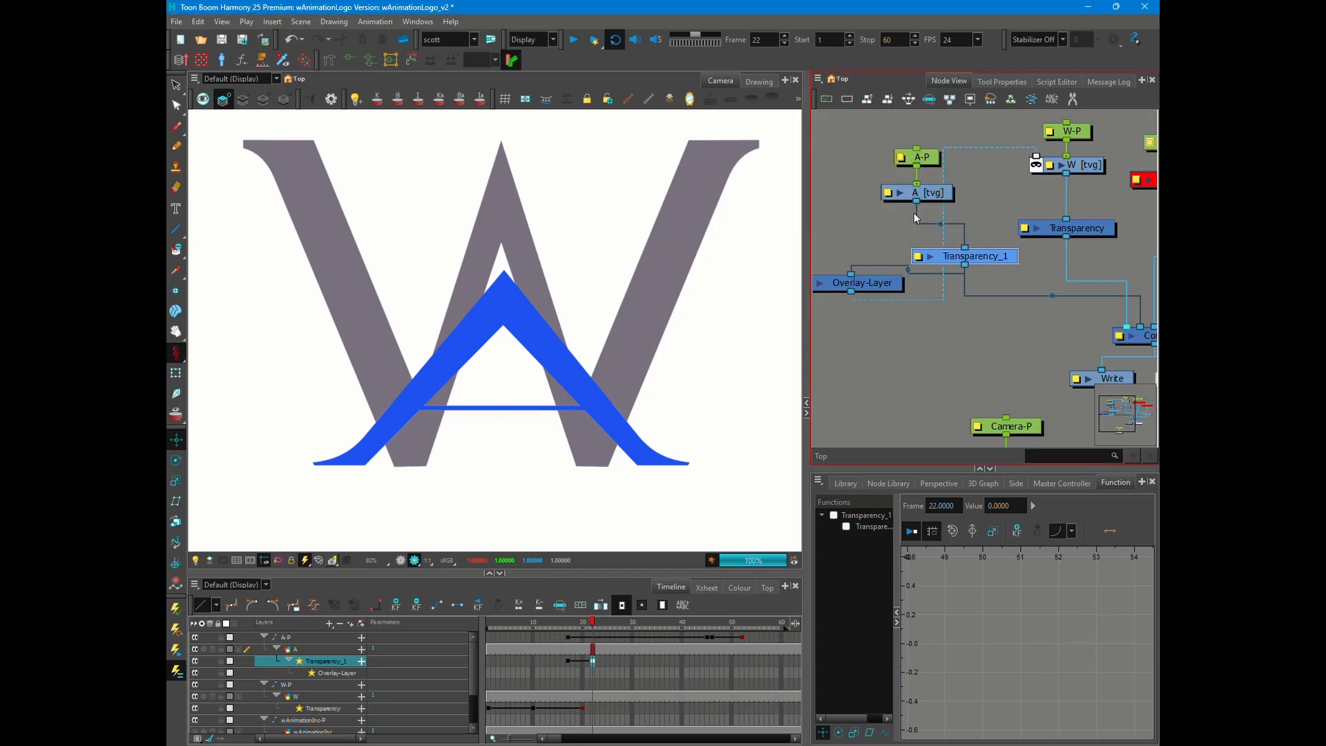
- Try feeding Overlay-Layer directly from the A drawing again and preview the logo at frame 52
scroll(631, 434, "up", 2)
scroll(938, 322, "down", 1)
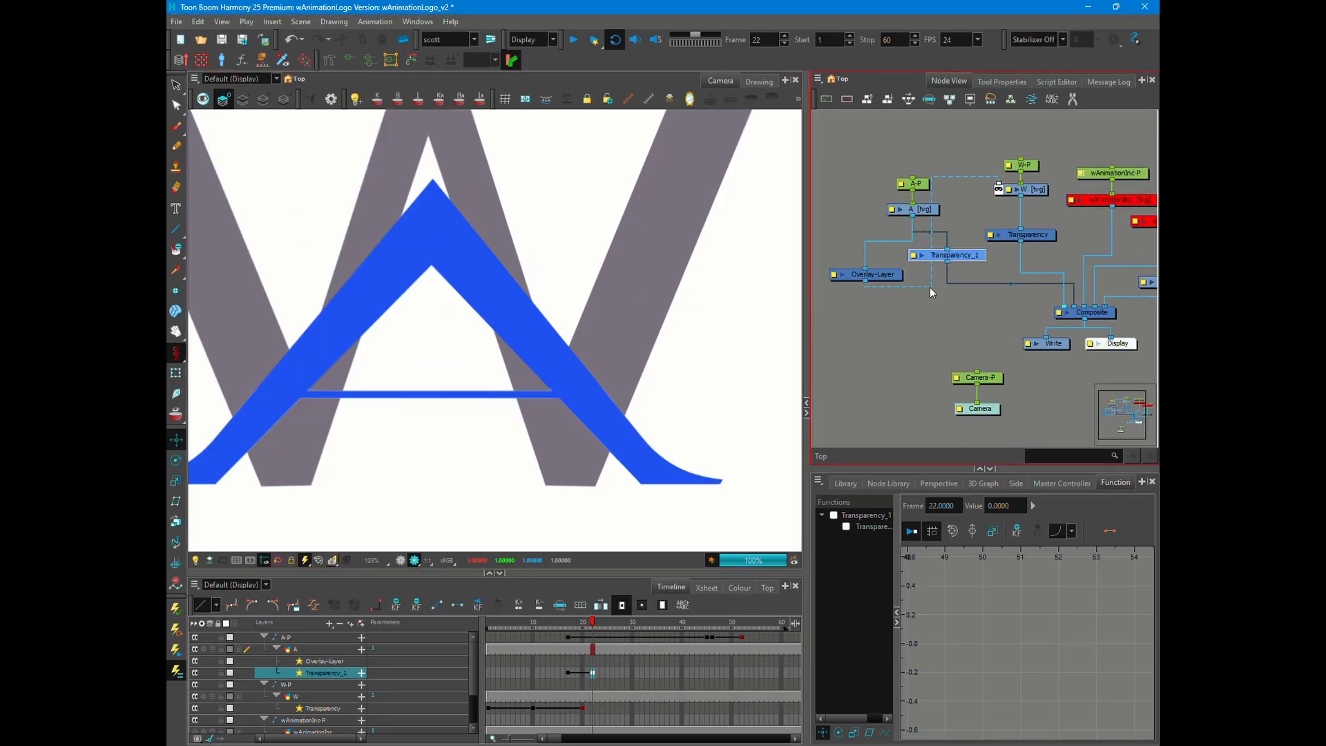
left_click_drag(929, 287, 1058, 305)
scroll(676, 327, "down", 1)
left_click_drag(594, 622, 744, 617)
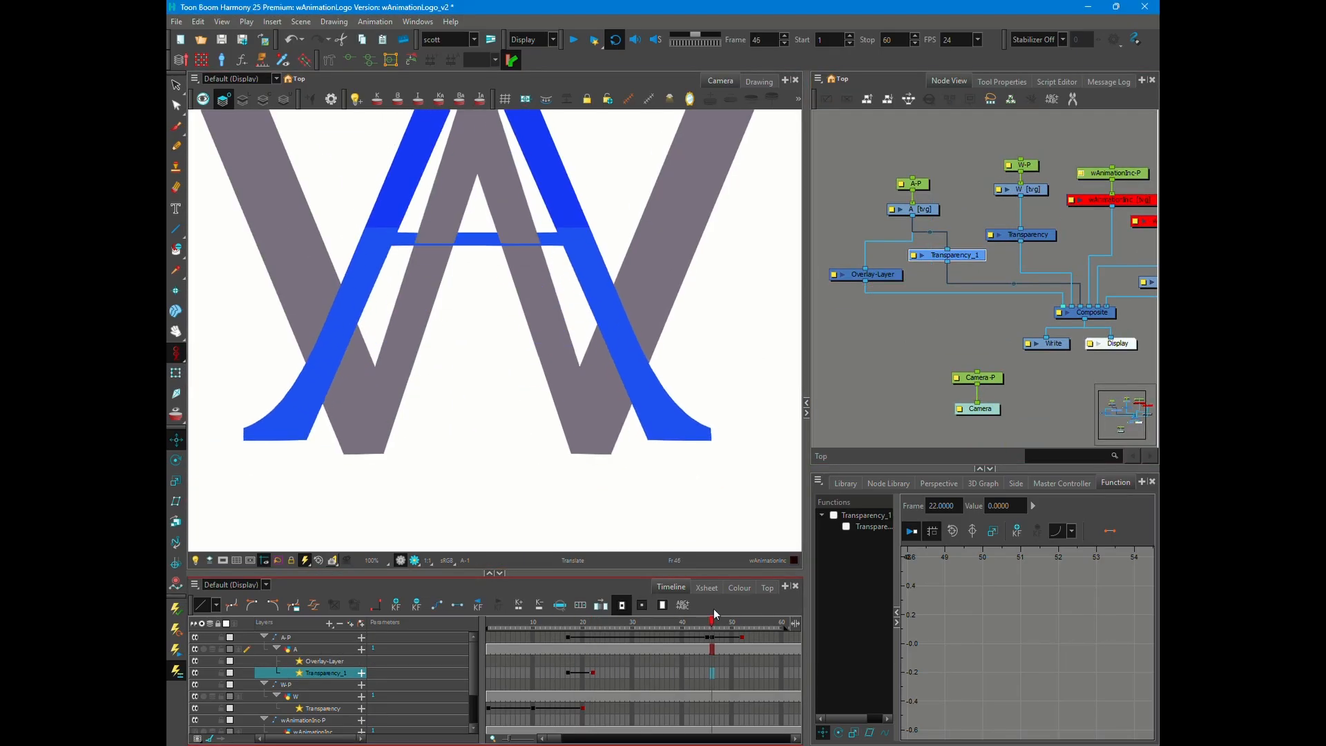
scroll(400, 416, "down", 1)
left_click(414, 560)
left_click_drag(1069, 342, 928, 306)
- Try an Increase-Opacity node with a factor of 2 below Overlay-Layer, and delete it
scroll(993, 285, "up", 1)
key("Return")
type("incre")
key("Return")
scroll(936, 349, "down", 3)
left_click(876, 328)
type("2")
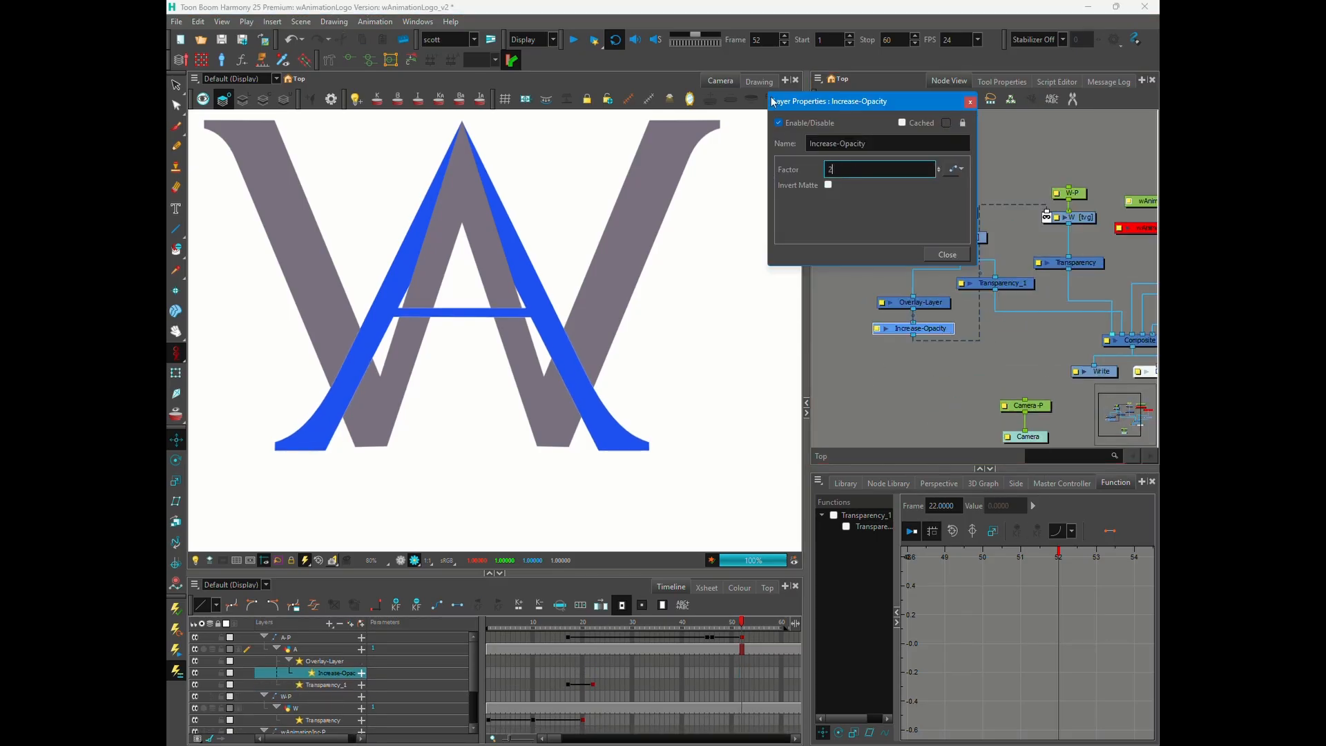
left_click(947, 254)
key("Delete")
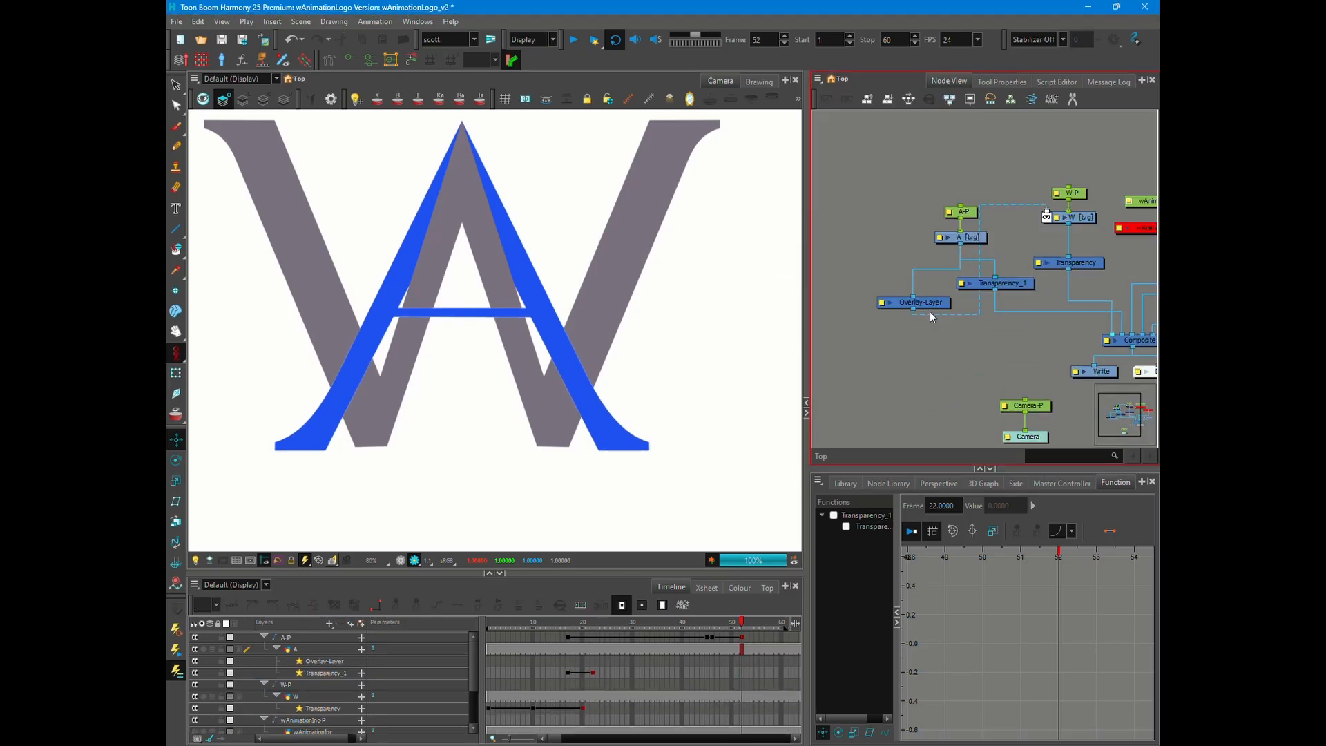
- Disconnect the W drawing's mask, feed Overlay-Layer from Transparency_1, and connect its output to the Composite
scroll(351, 287, "up", 1)
scroll(666, 378, "up", 1)
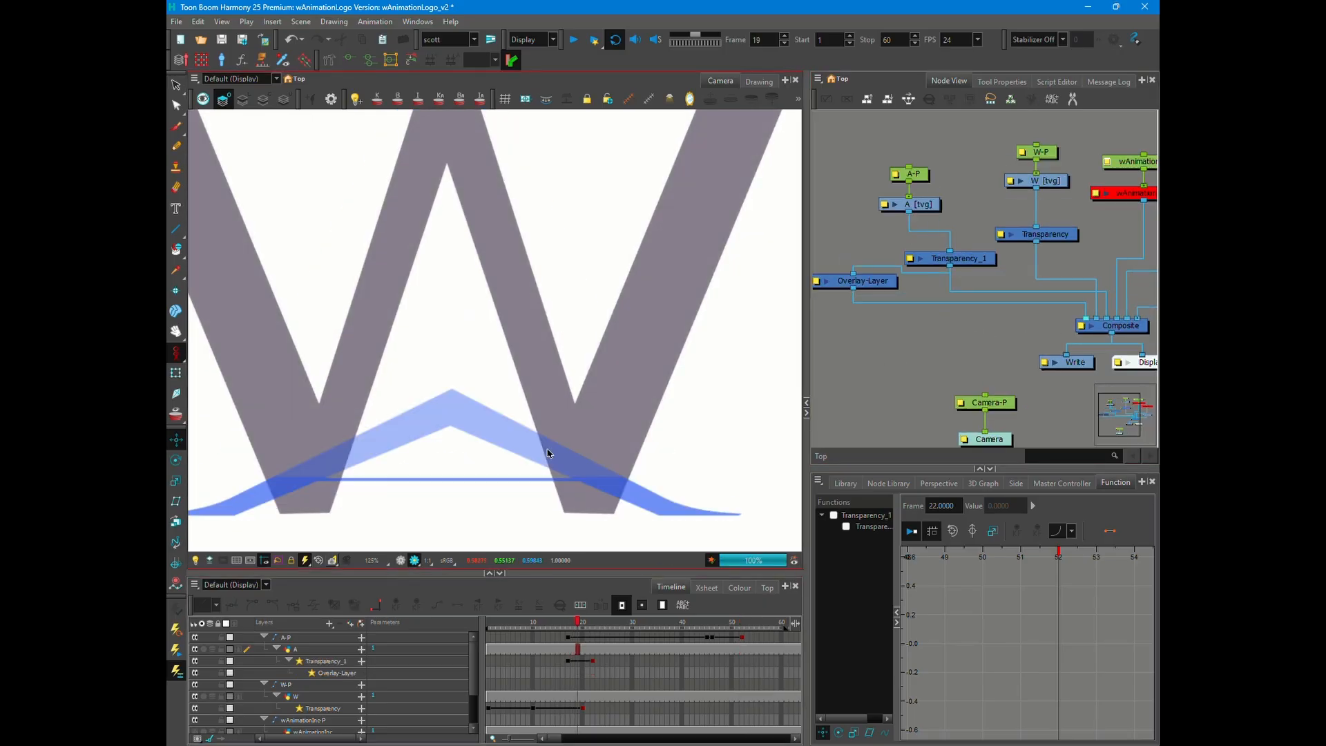
left_click(976, 323)
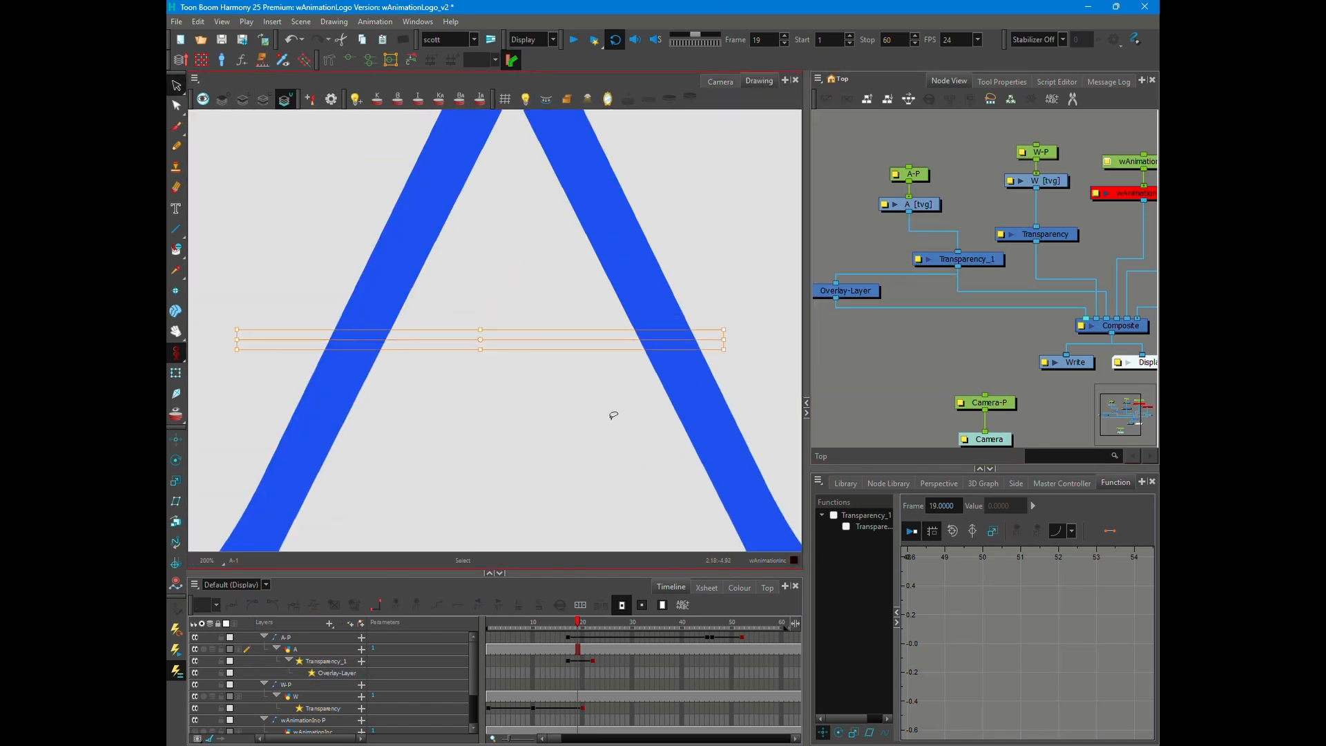
- Put the A's crossbar on the line-art layer and add Line-Art and Underlay-Layer nodes, combining Overlay-Layer and Line-Art in Composite_1
left_click(243, 104)
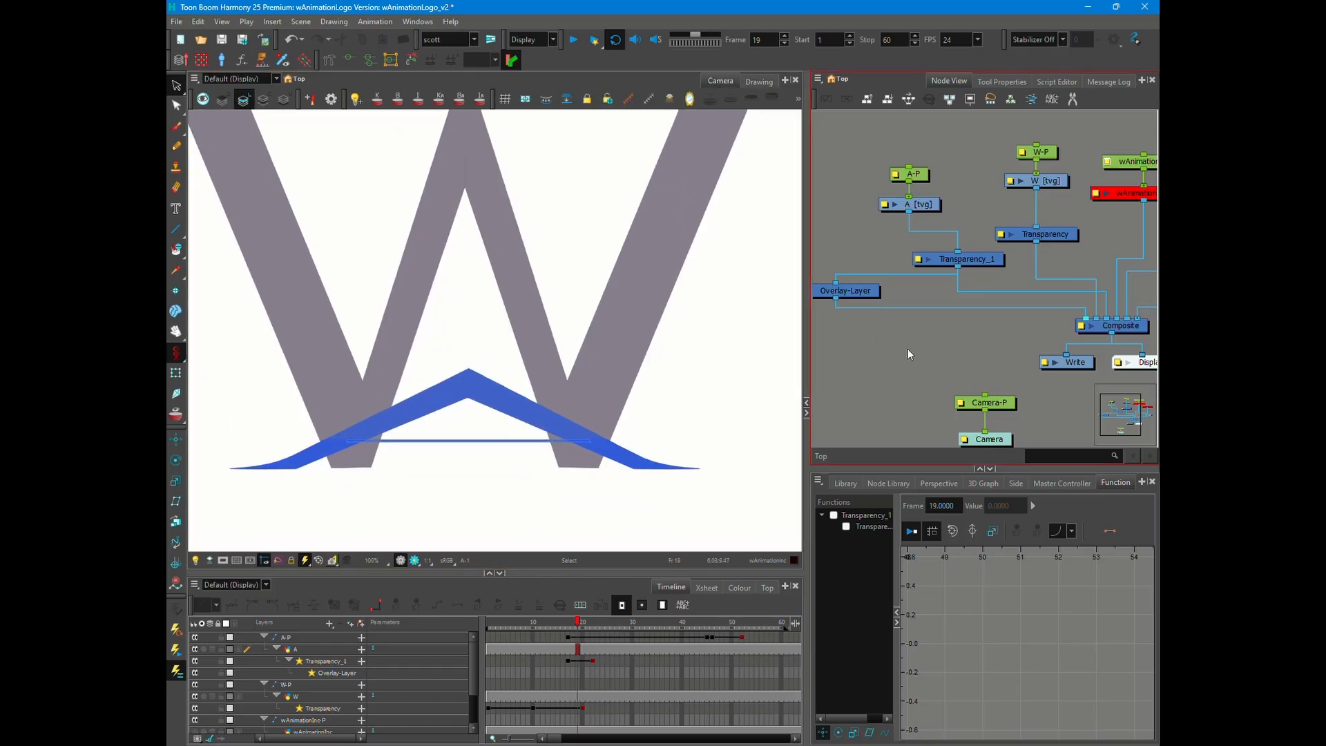
key("Tab")
type("line")
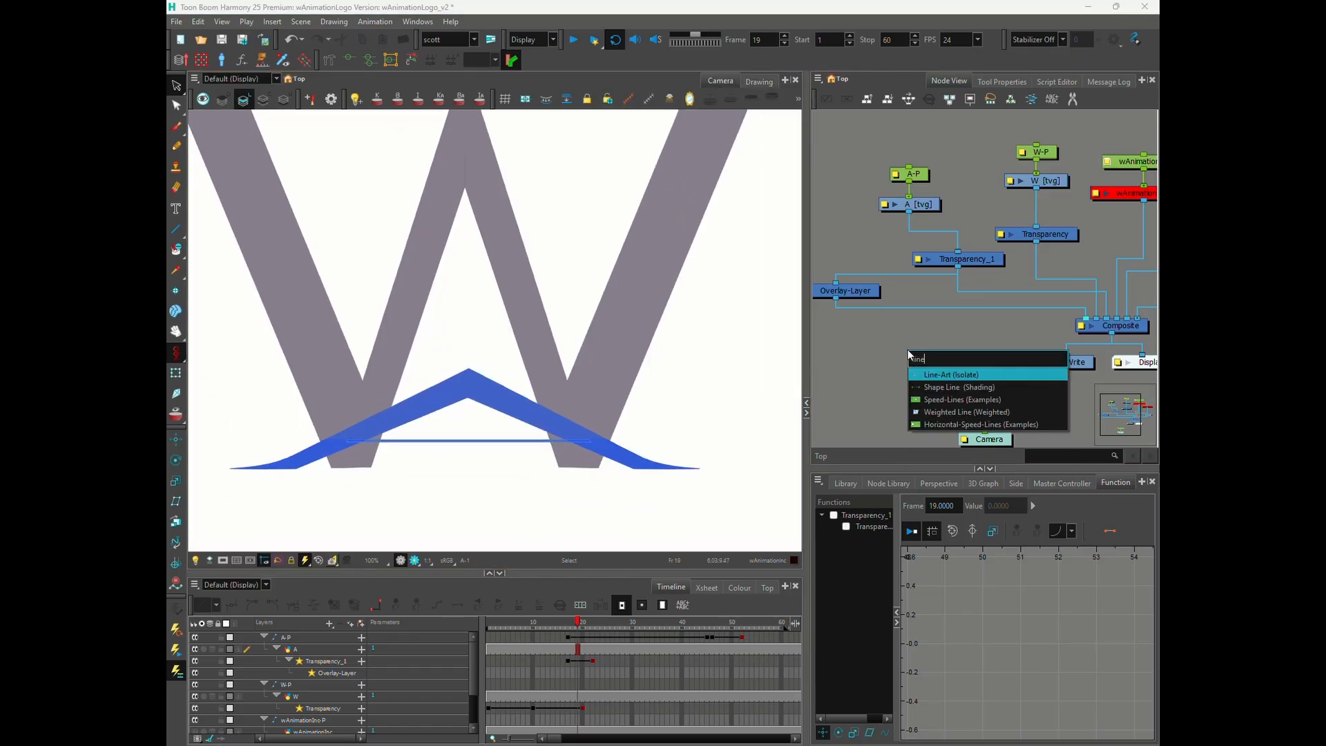
key("Return")
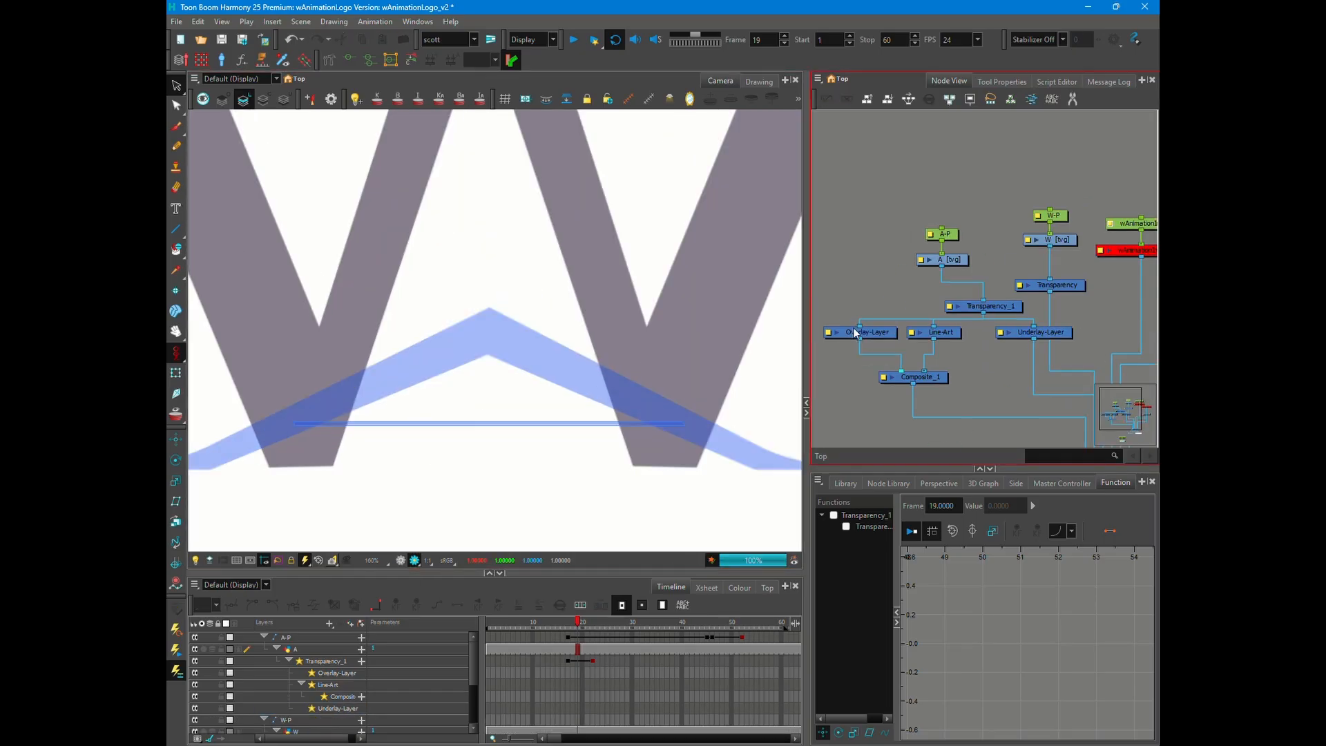
- Try cutting Line-Art with a Cutter matted by Overlay-Layer, and remove the Cutter to restore the Composite_1 connection
left_click_drag(871, 339, 855, 389)
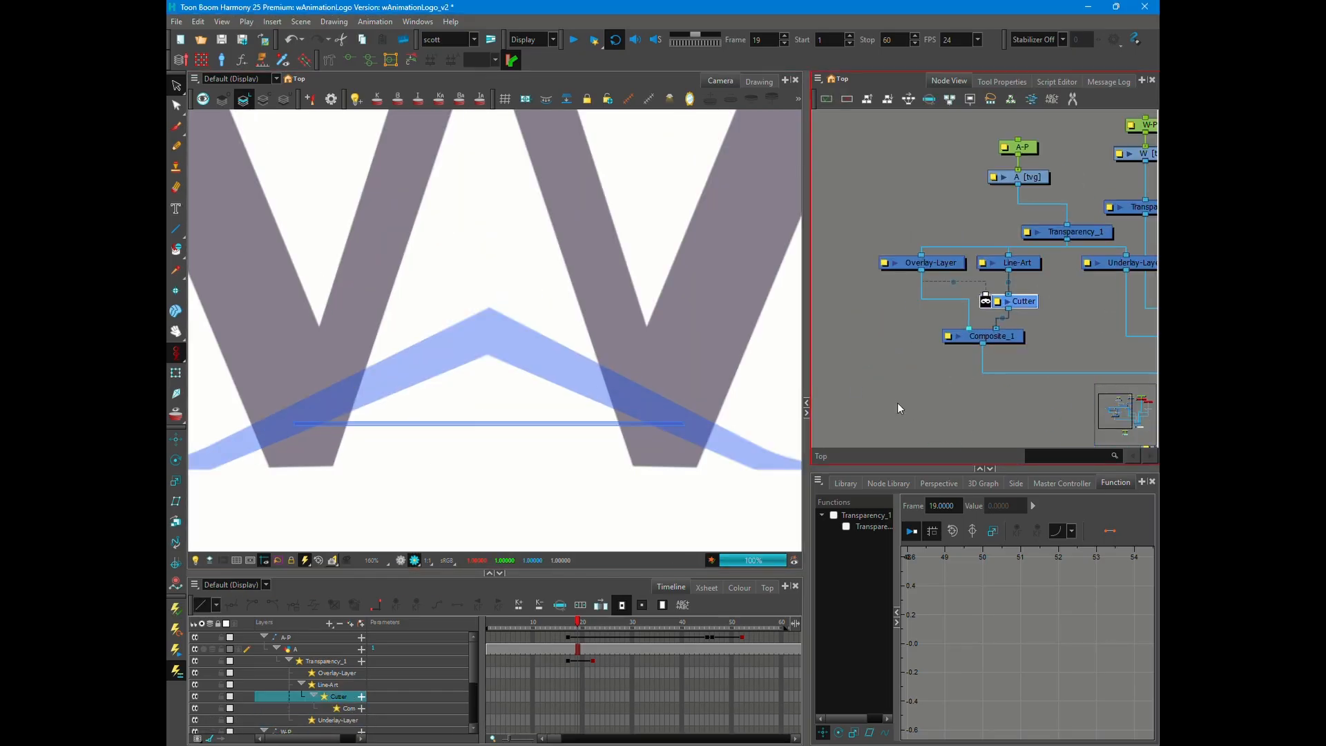
left_click(986, 301)
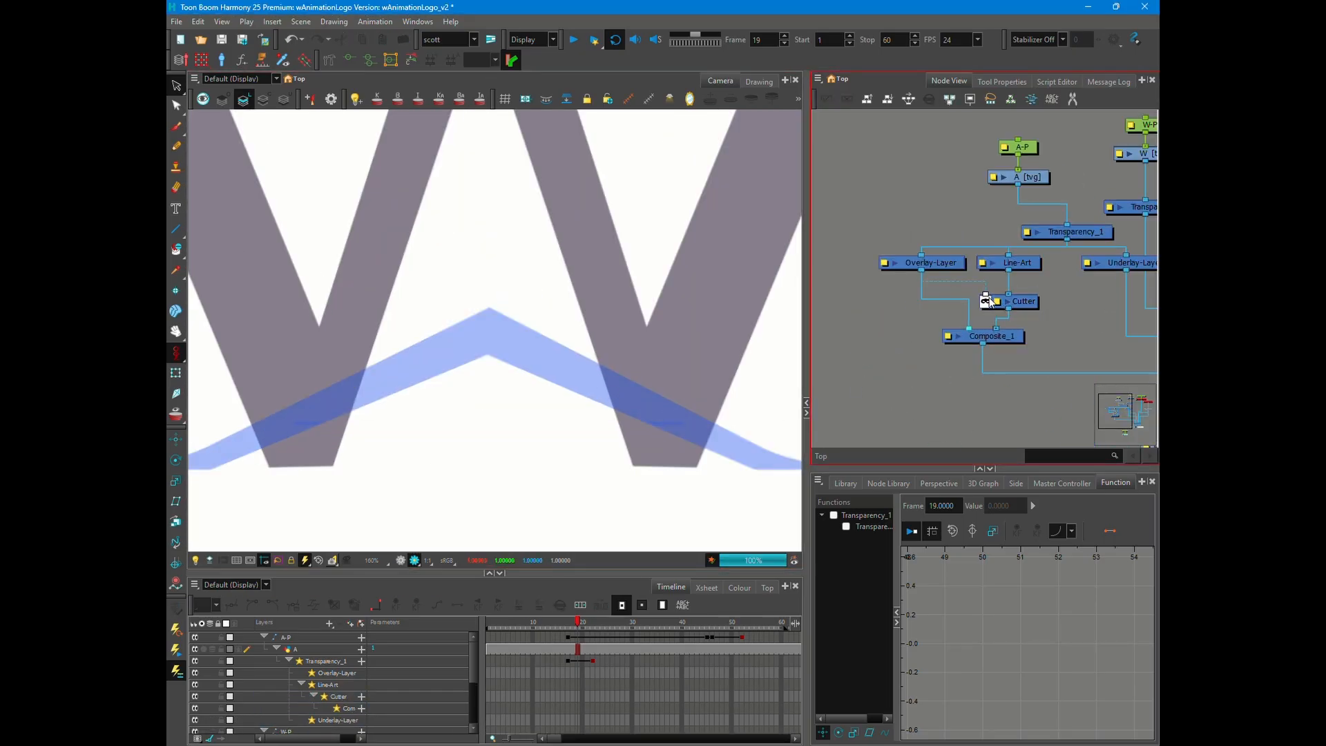
left_click(985, 301)
left_click(758, 81)
left_click(264, 99)
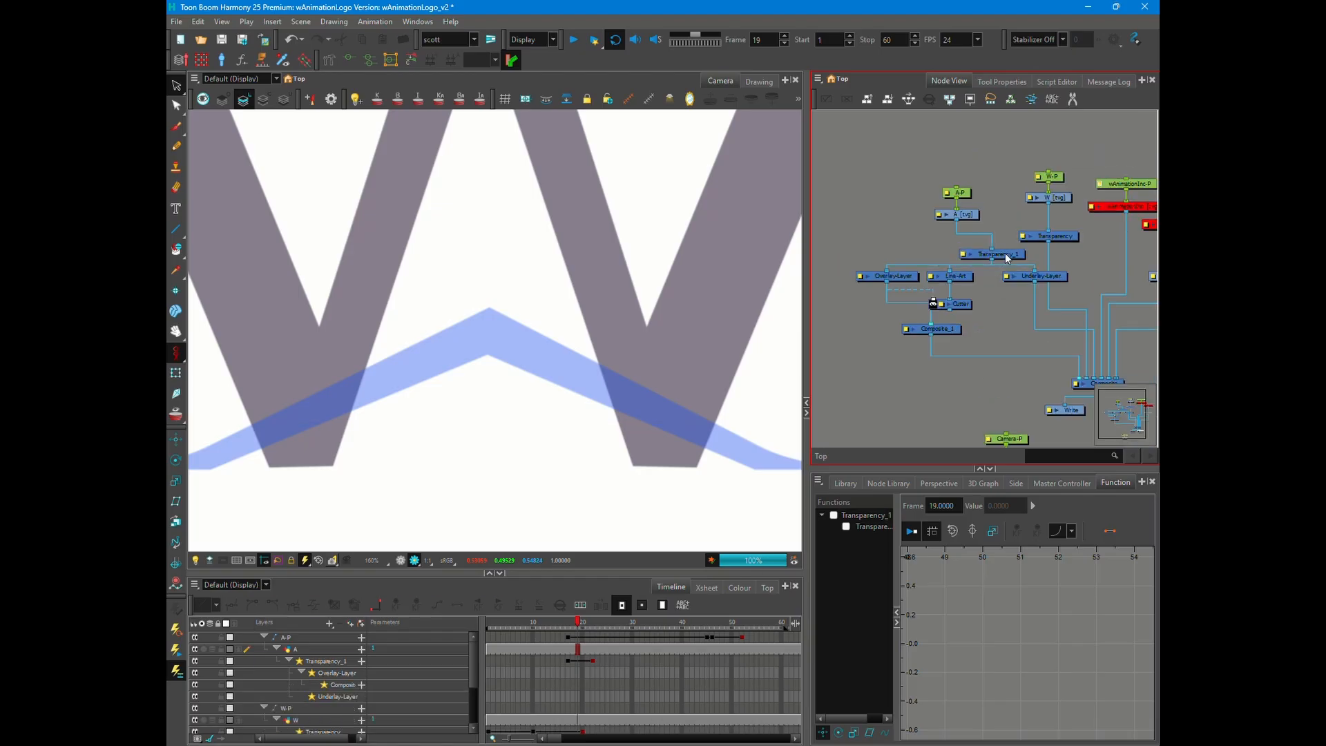
scroll(672, 431, "up", 2)
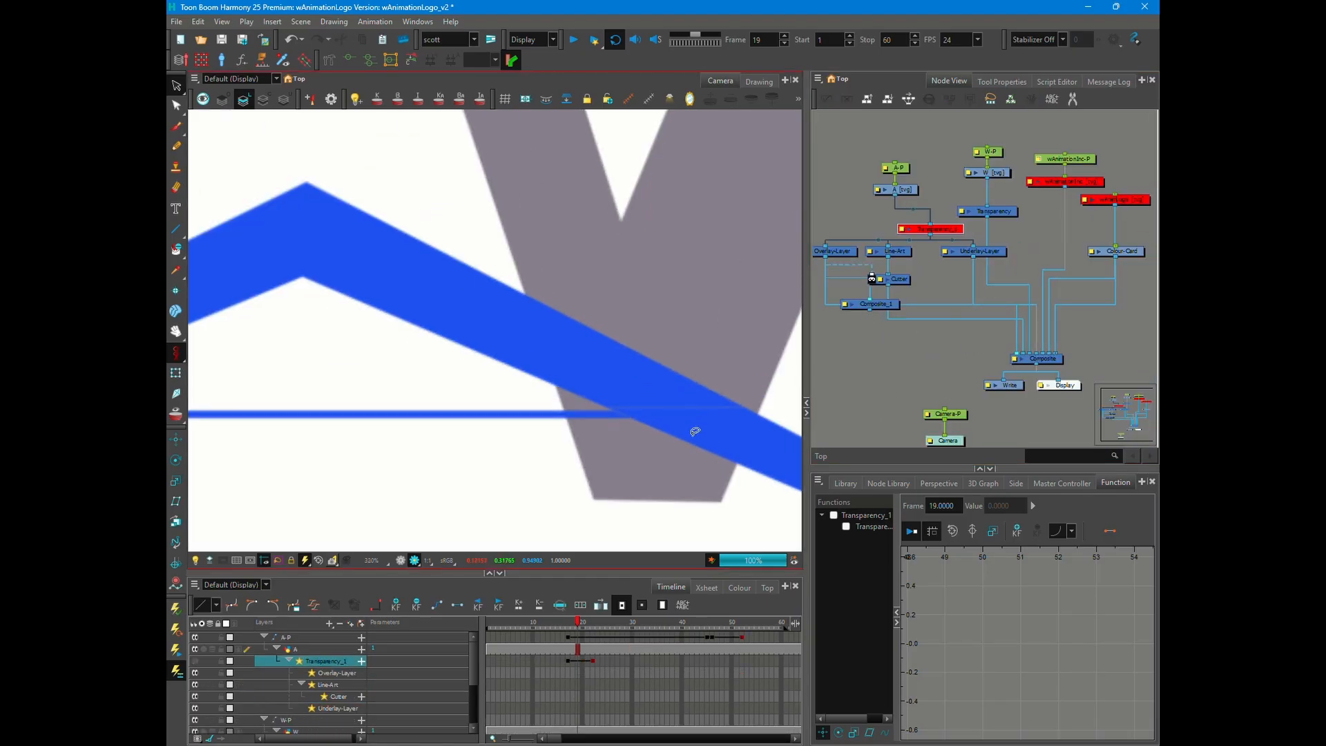
left_click_drag(889, 313, 864, 342)
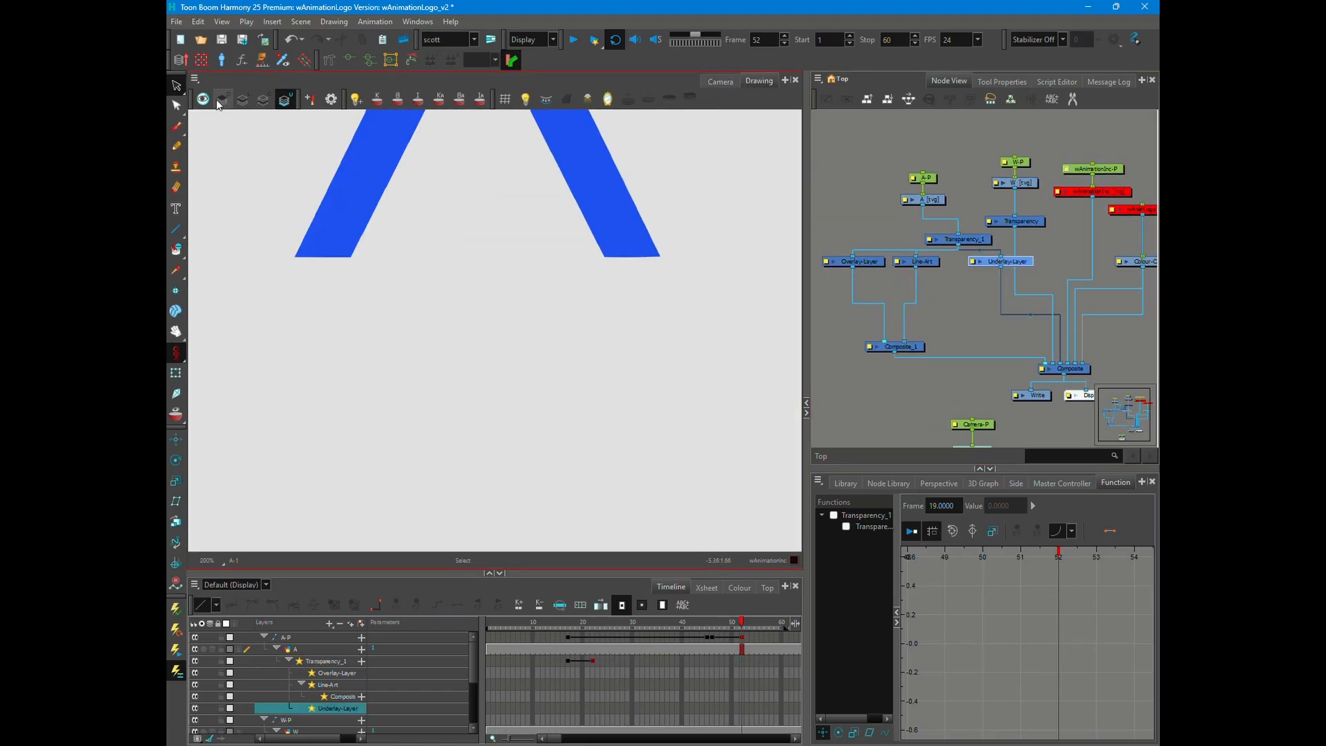
- Open the A drawing and adjust the cut corners of its legs at the crossbar with the Contour Editor
key("alt+q")
left_click(504, 291)
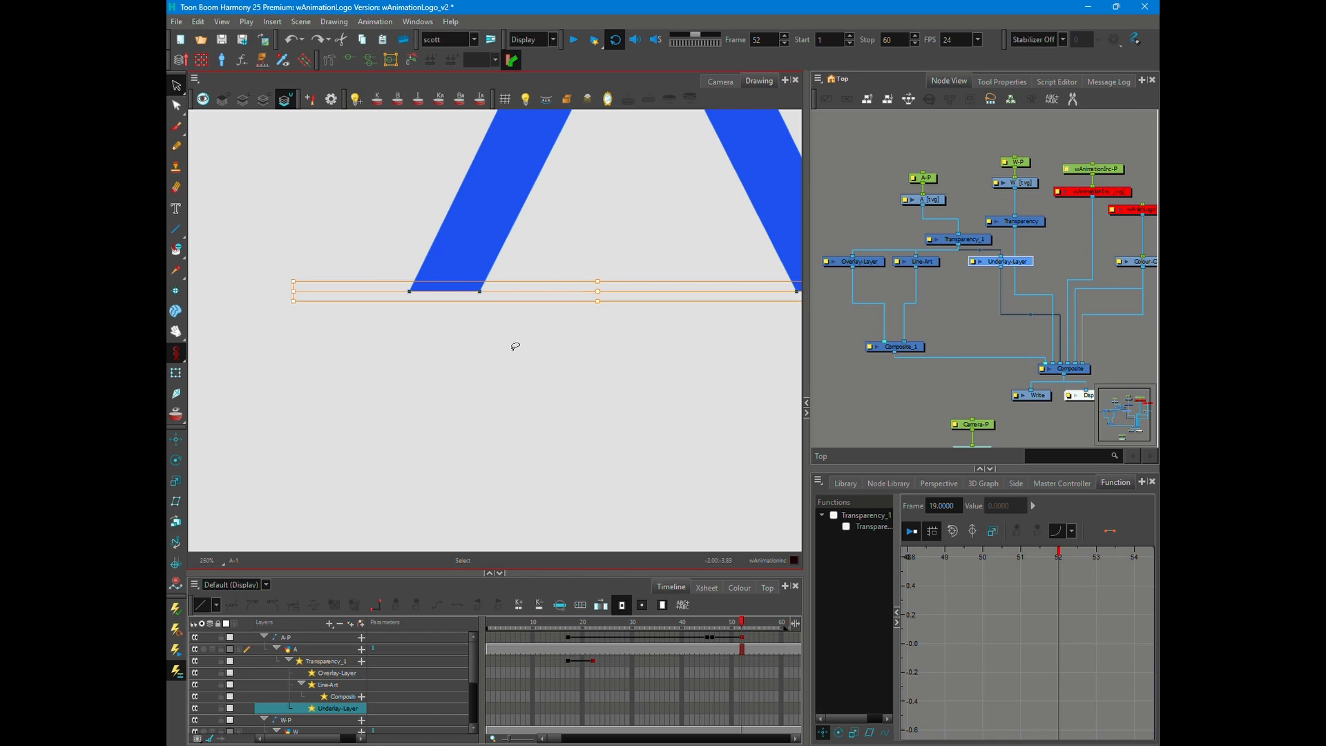
scroll(516, 346, "up", 5)
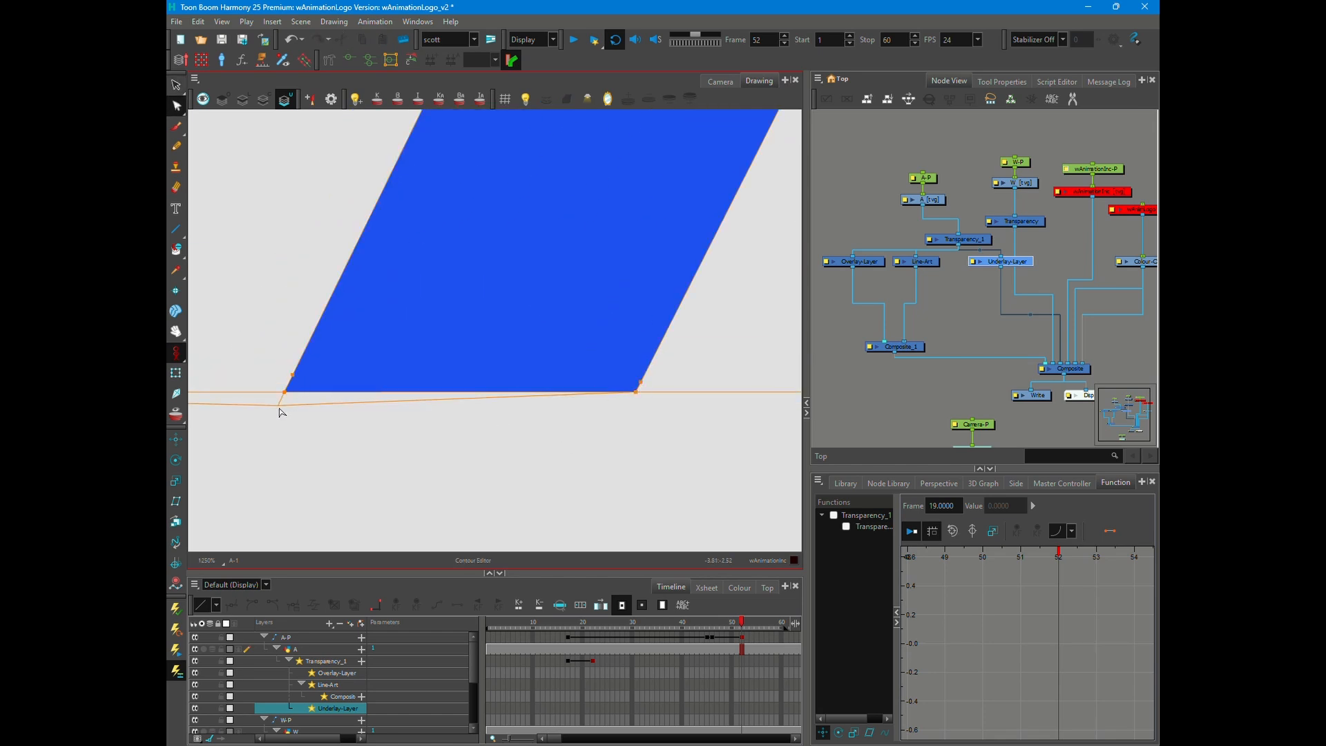
scroll(618, 435, "up", 6)
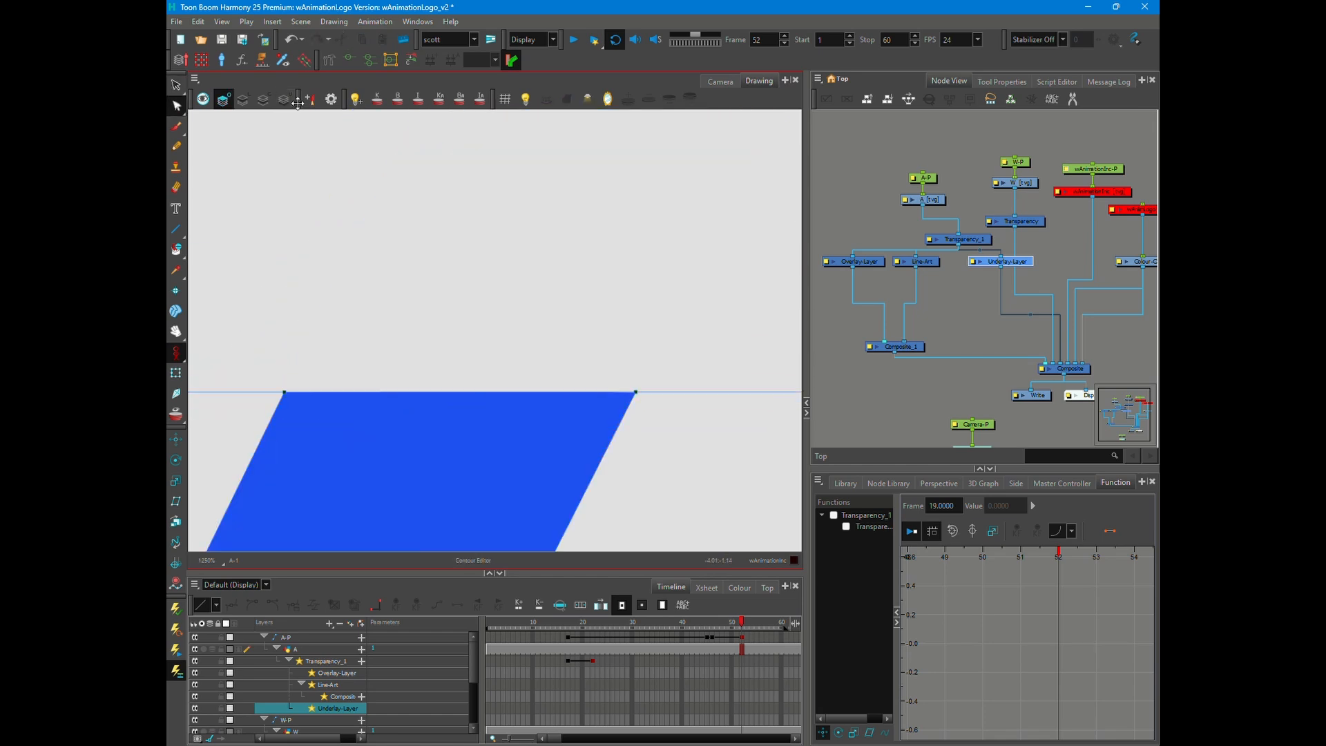
left_click_drag(405, 392, 390, 397)
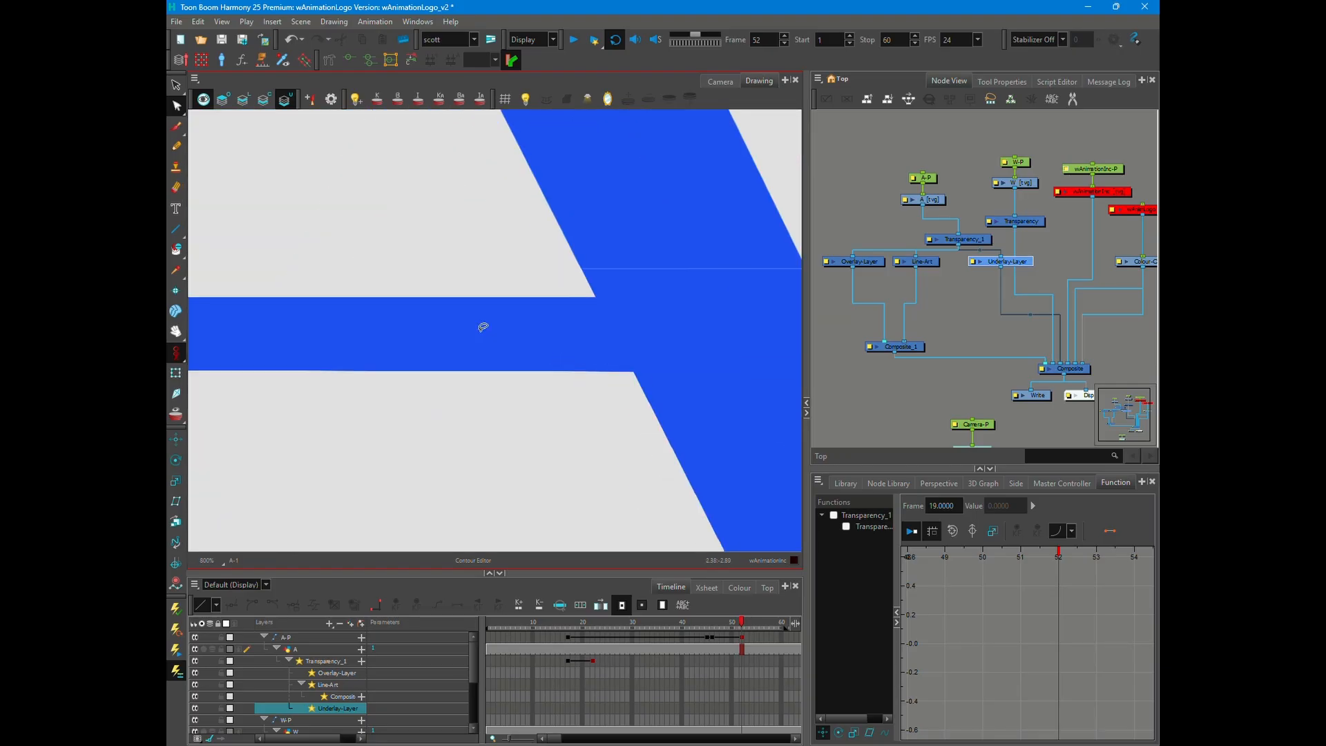
scroll(417, 432, "up", 3)
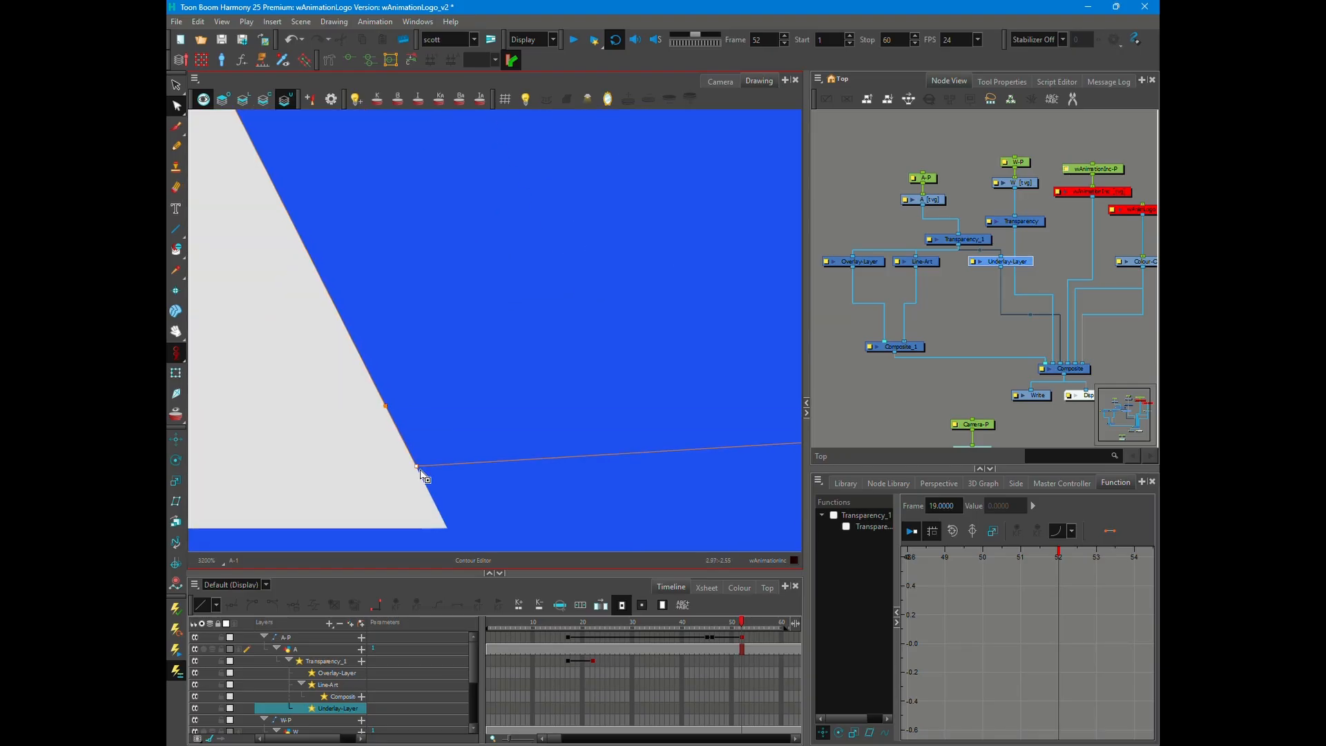
scroll(423, 475, "up", 2)
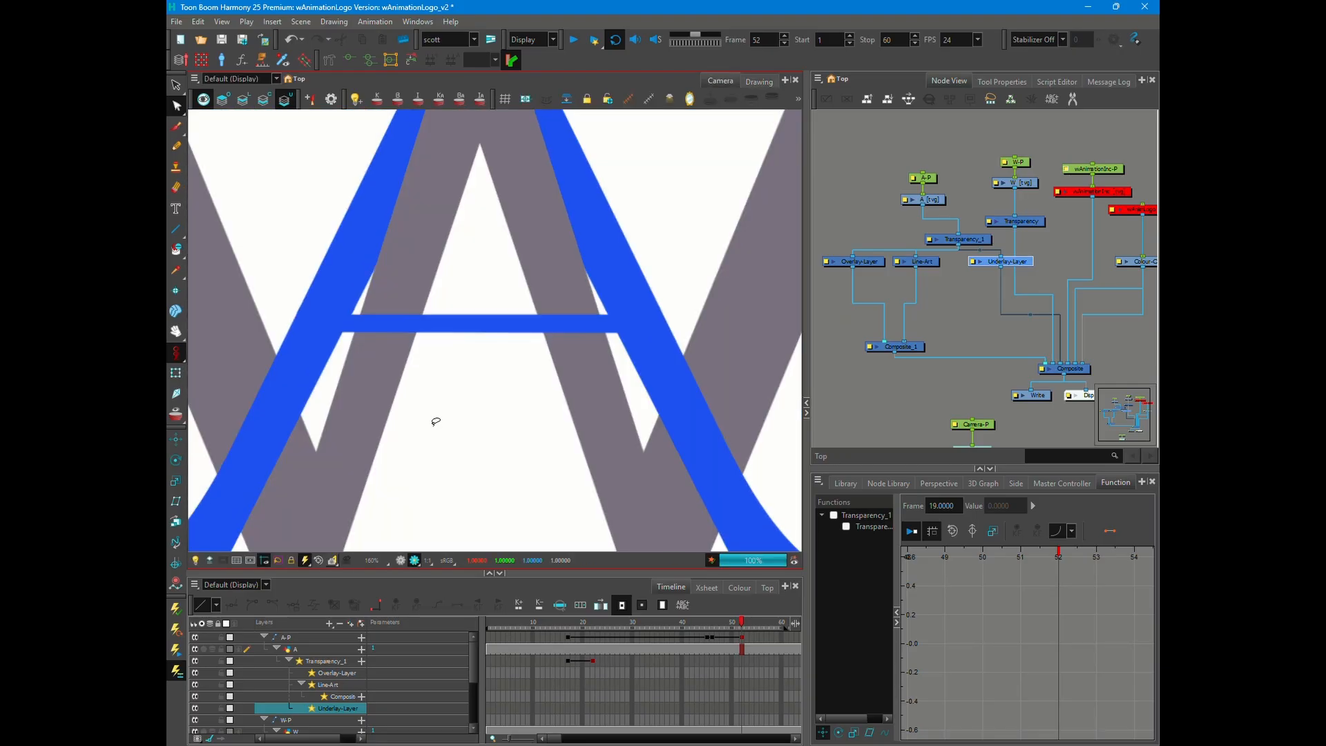
- Fine-tune the contour points at the crossbar seam so they follow the edges of both A legs
scroll(435, 420, "down", 2)
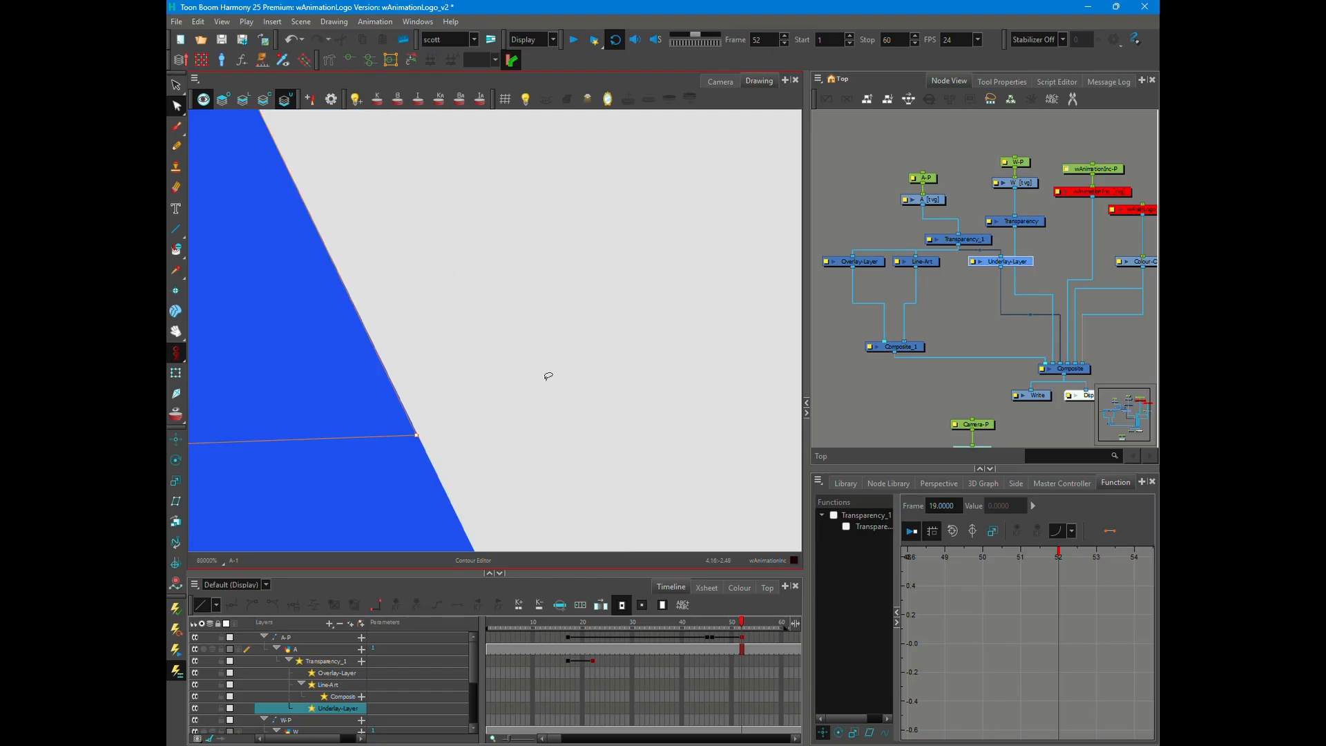
scroll(262, 468, "up", 2)
scroll(262, 468, "down", 4)
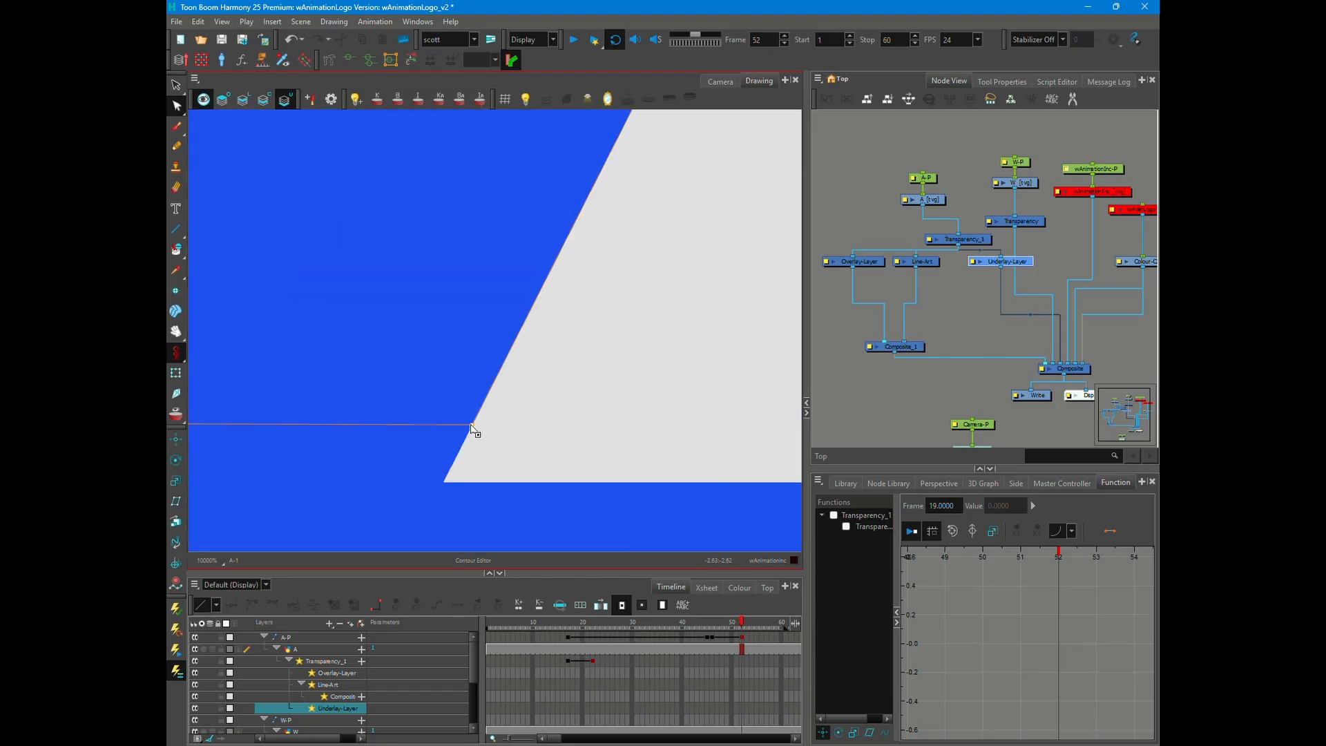
scroll(414, 409, "up", 3)
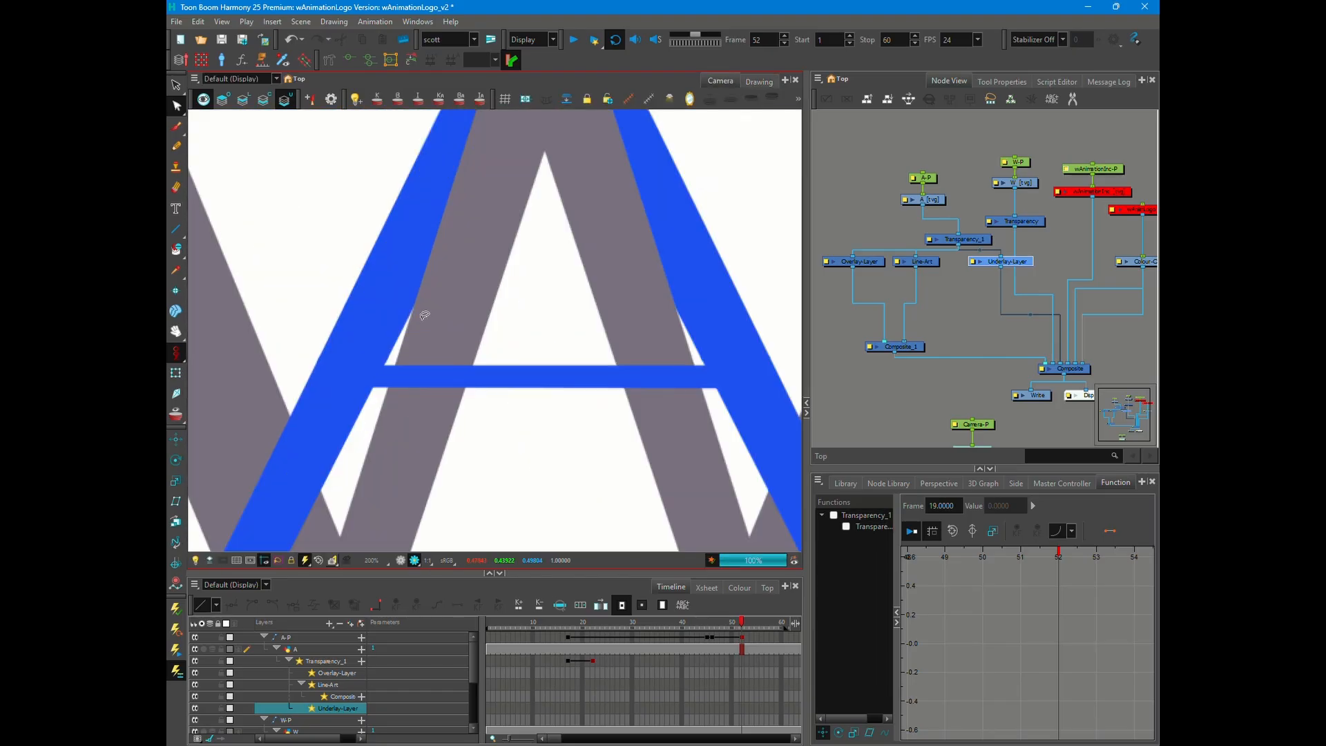
scroll(422, 310, "down", 5)
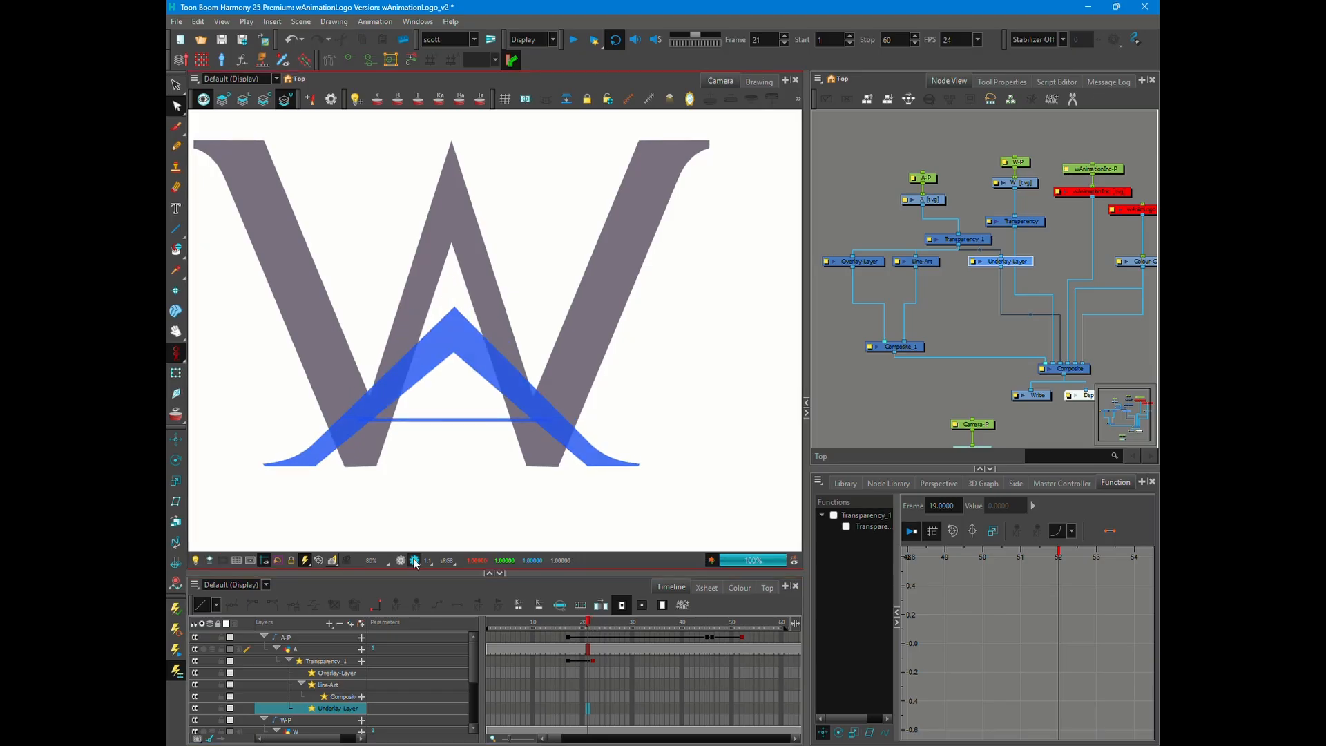
- Move Transparency_1's last keyframe to frame 20 and preview the first frames of the A's fade
left_click(592, 661)
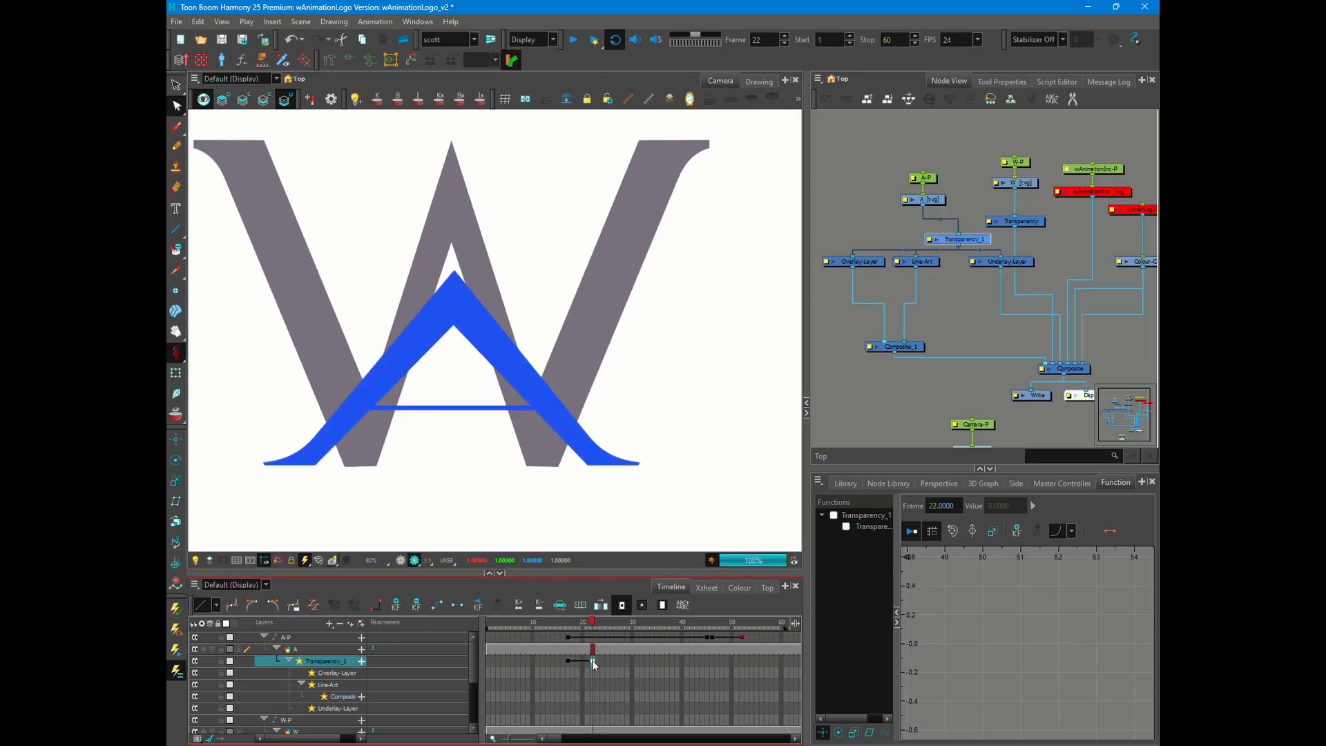
left_click_drag(592, 661, 587, 661)
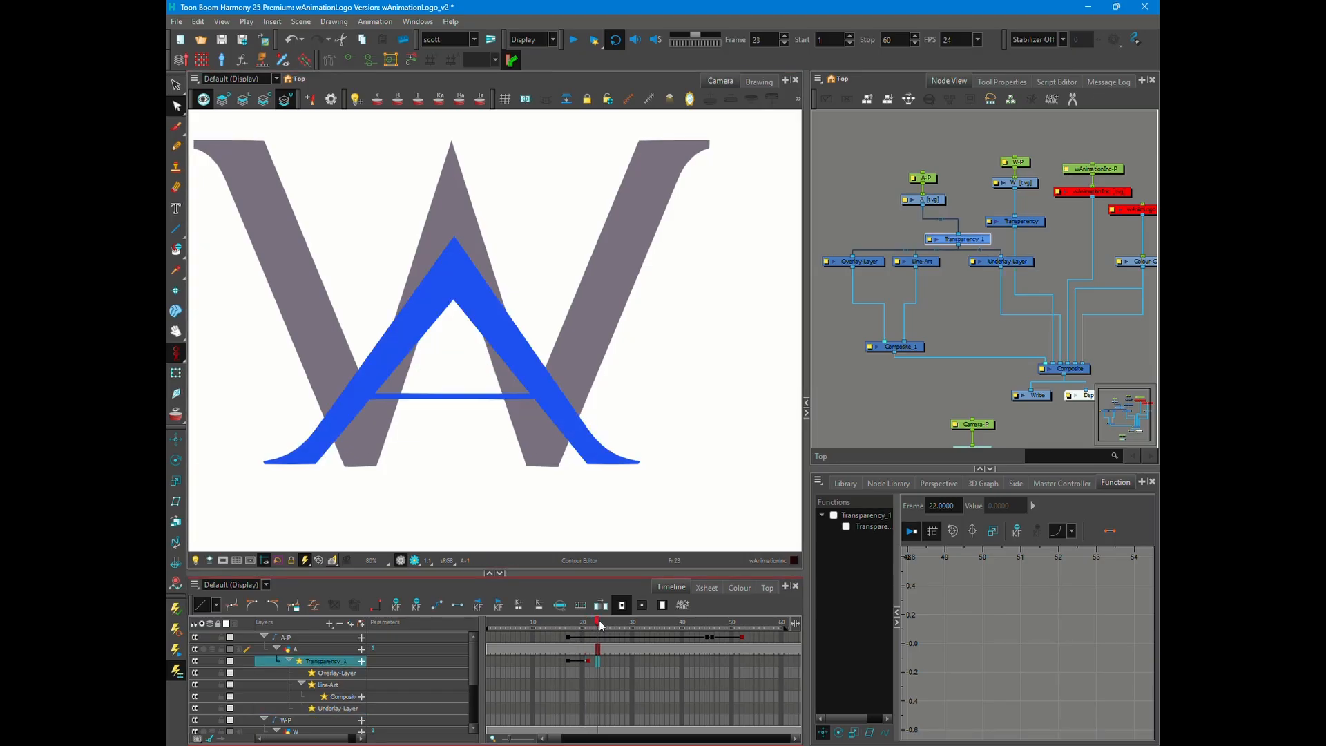
left_click_drag(598, 622, 582, 661)
left_click(416, 562)
key(".")
key(".")
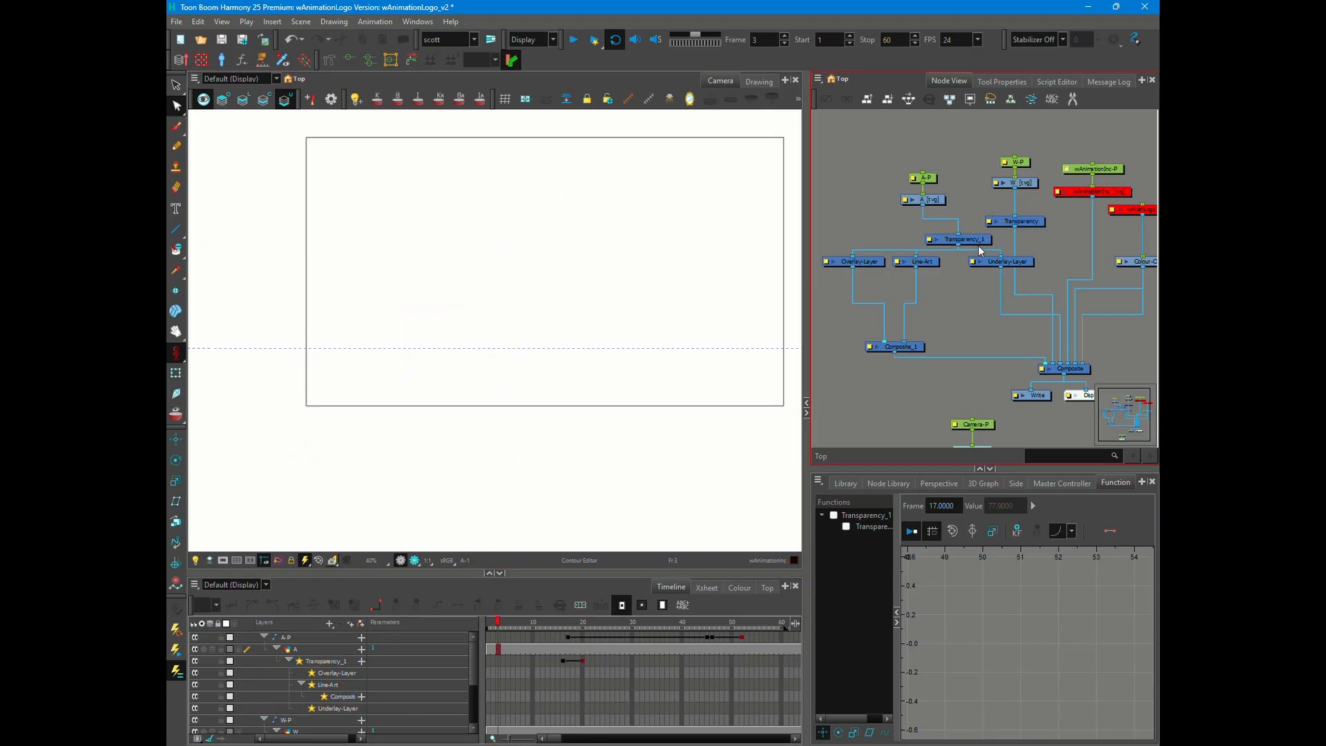
- Disable Transparency_1 and start the A-P and Transparency_1 keyframes at frame 16
left_click(980, 239)
key("d")
left_click(562, 637)
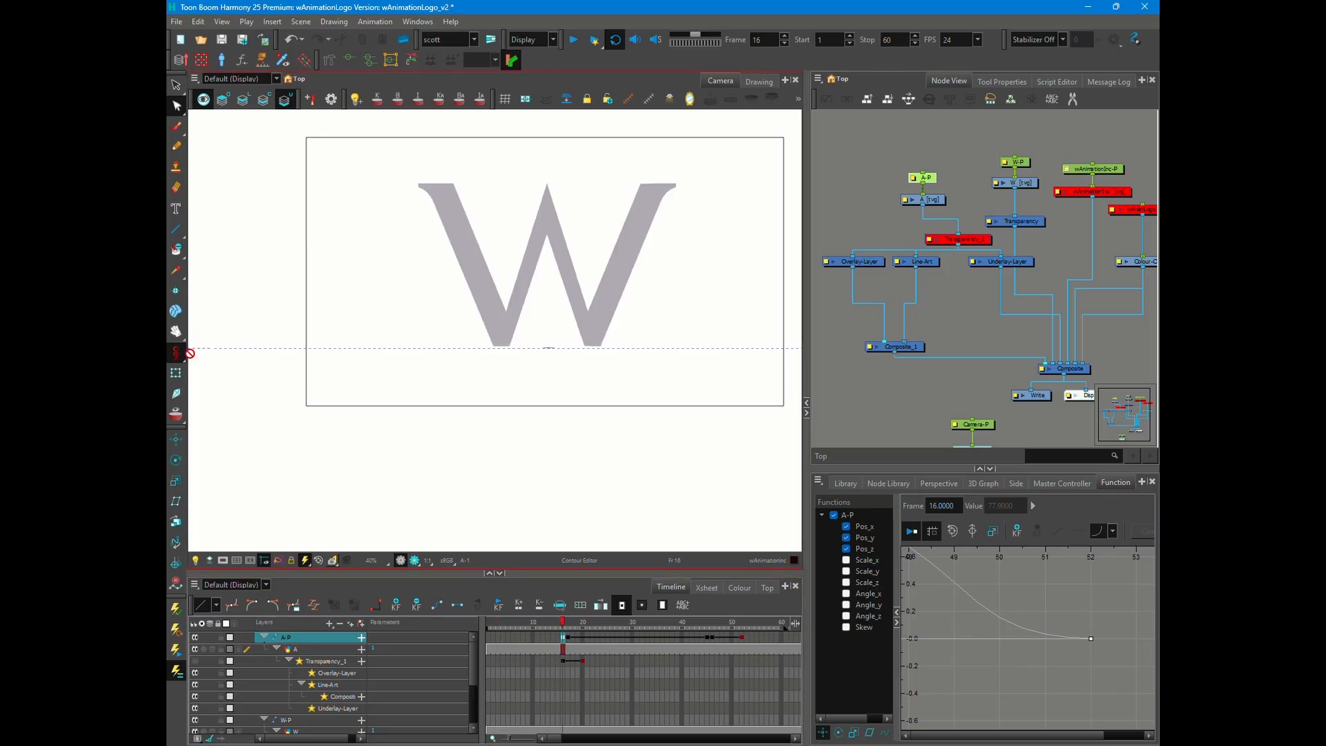
key(".")
key(".")
key(".")
key(".")
key("ctrl+z")
left_click(564, 635)
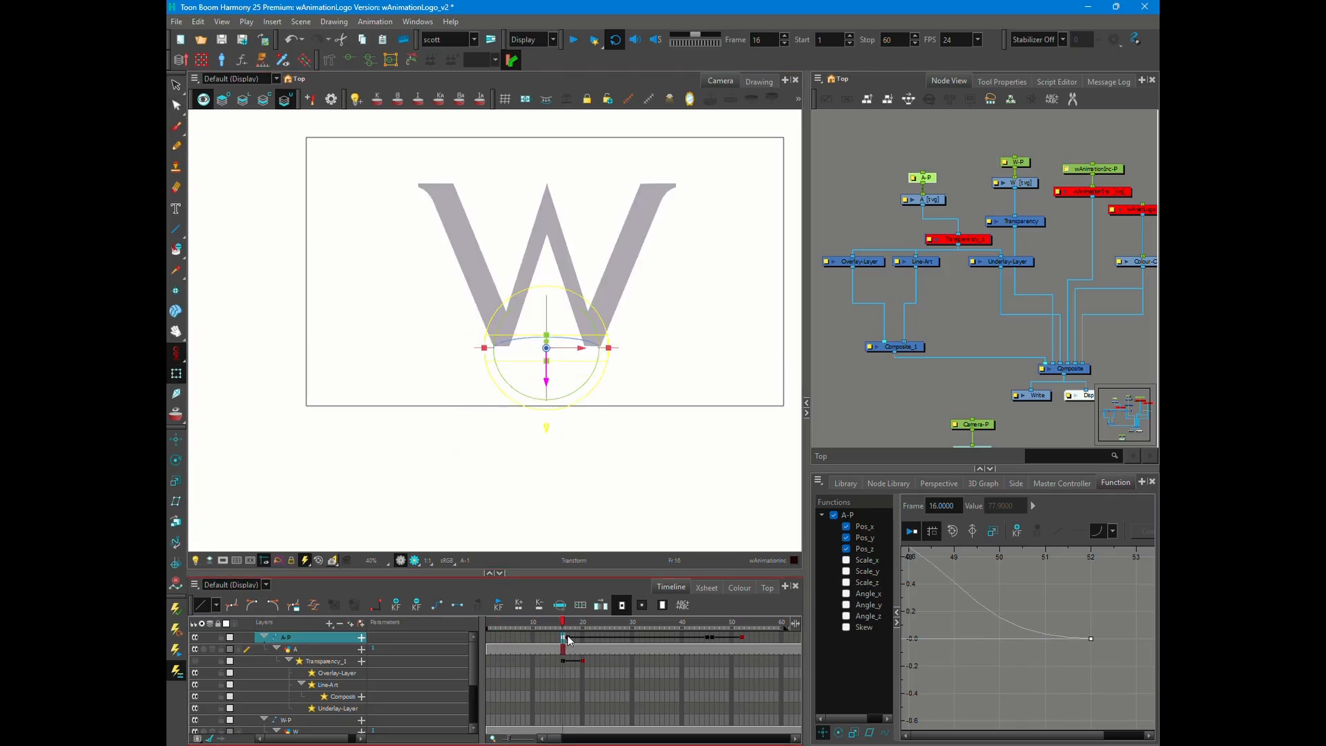
- Adjust the A-P peg's 3D transformation on frame 17 and play the animation
key(".")
left_click_drag(545, 384, 546, 451)
key(".")
key(".")
key(".")
key(".")
key(".")
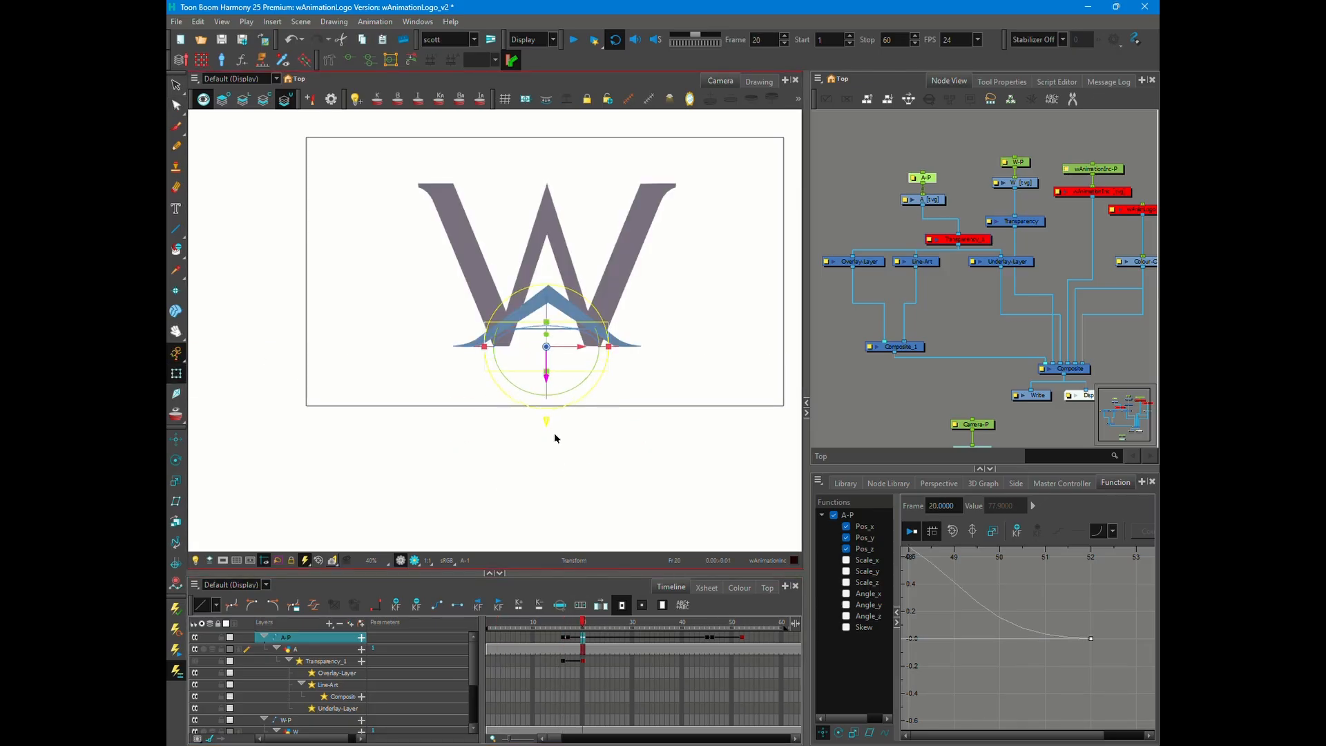
left_click(556, 439)
left_click(573, 42)
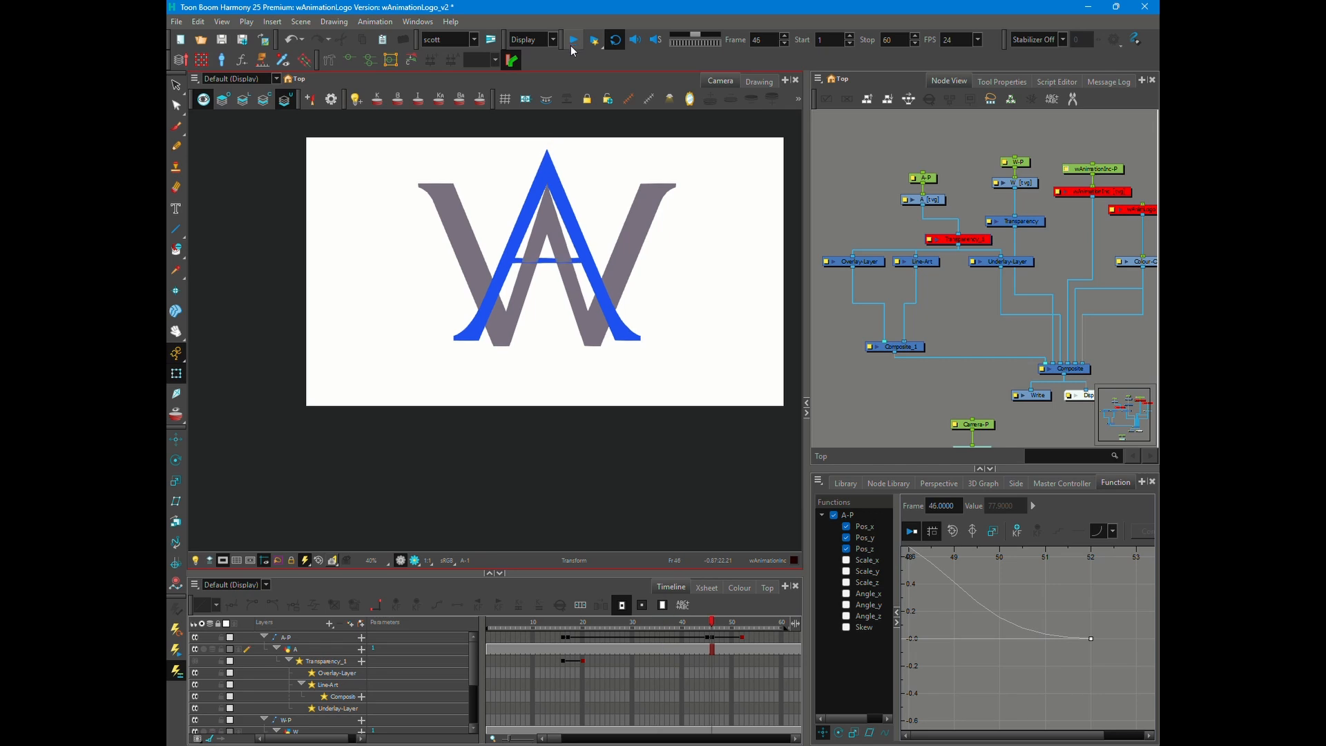
- Insert an Apply-Peg-Transformation node with its own Peg below Line-Art and keyframe the Peg on frames 45, 46 and 49
scroll(563, 260, "up", 5)
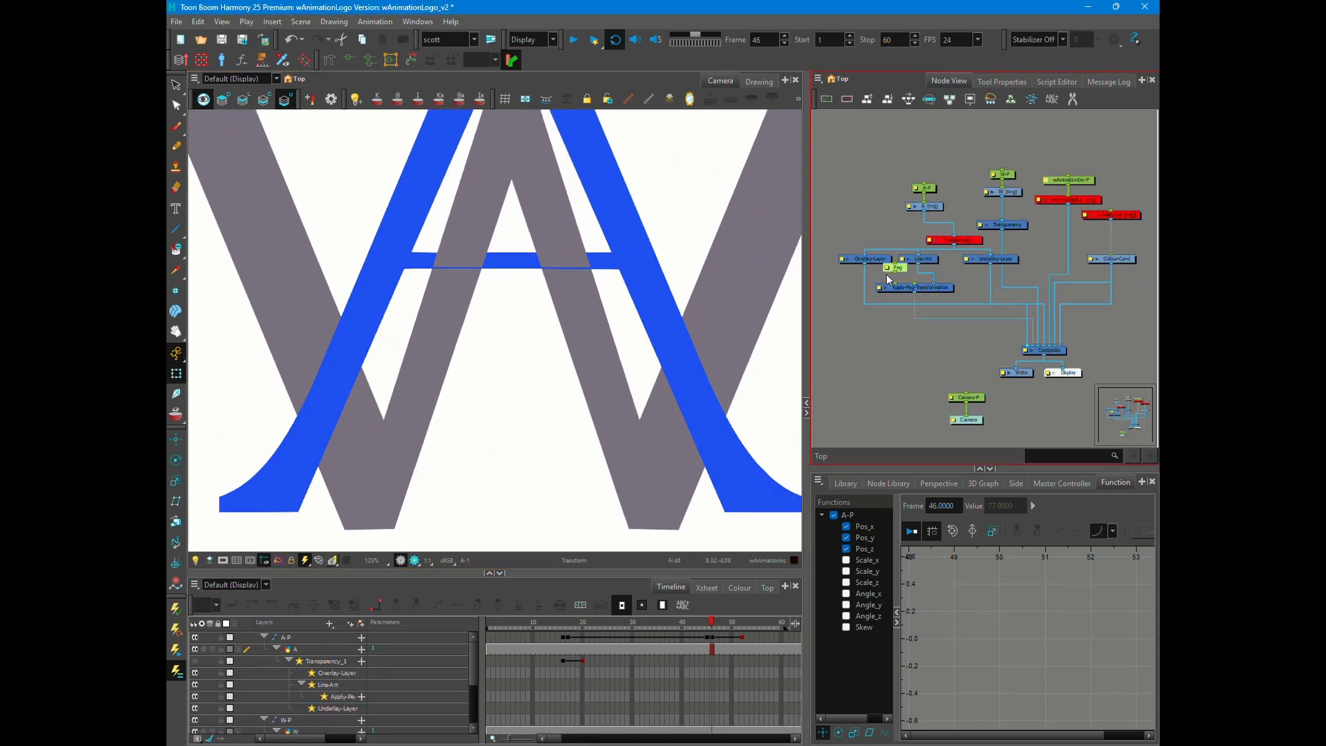
scroll(886, 276, "up", 4)
left_click(707, 684)
left_click(712, 685)
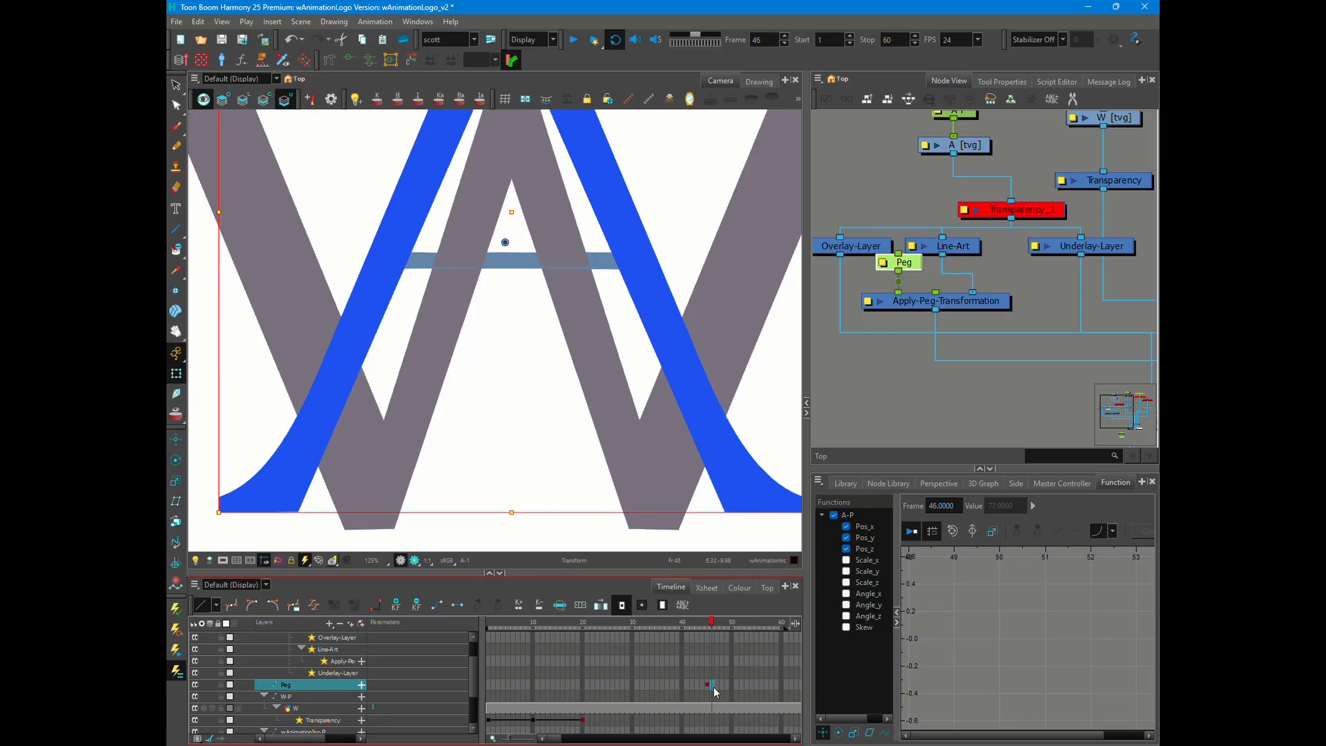
key("F6")
left_click(727, 685)
key("F6")
left_click(713, 686)
- Open the z-position function of the crossbar's Peg and try a small offset on frame 46, checking the neighbouring frames
left_click(883, 263)
left_click(938, 268)
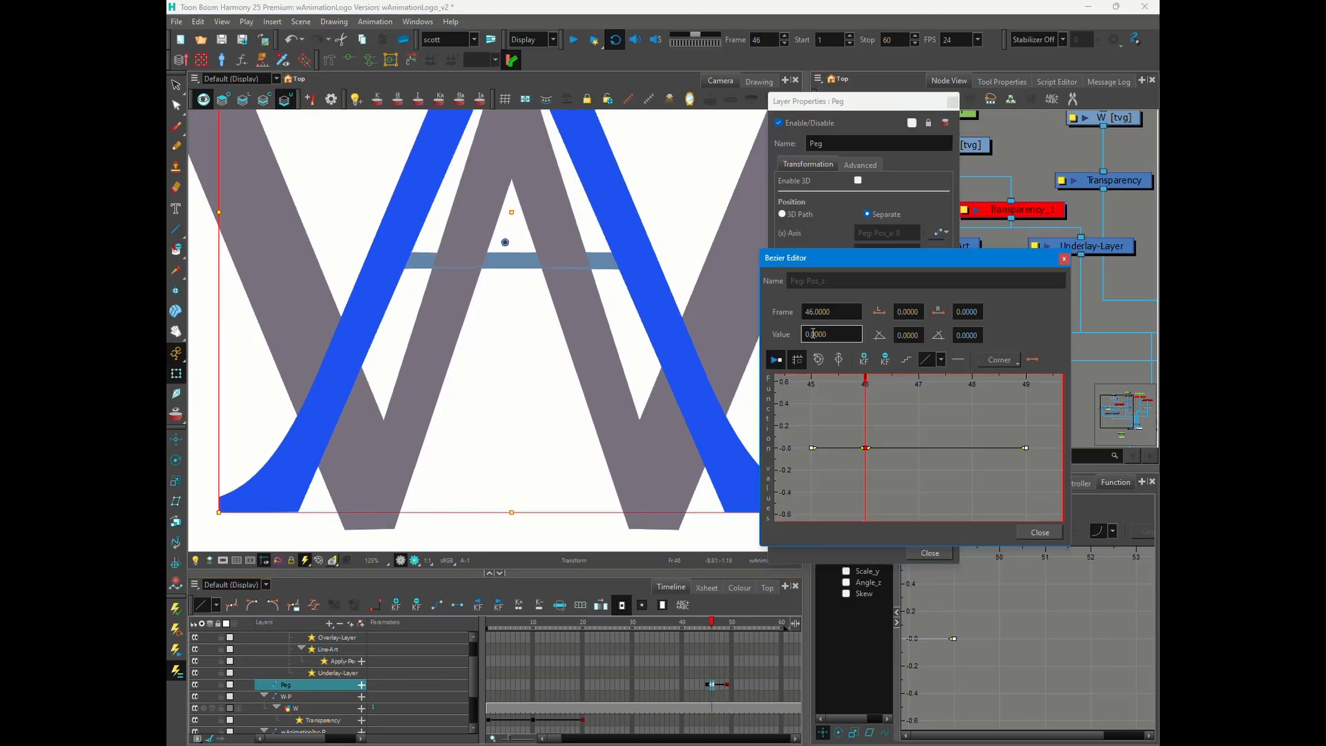
left_click(813, 334)
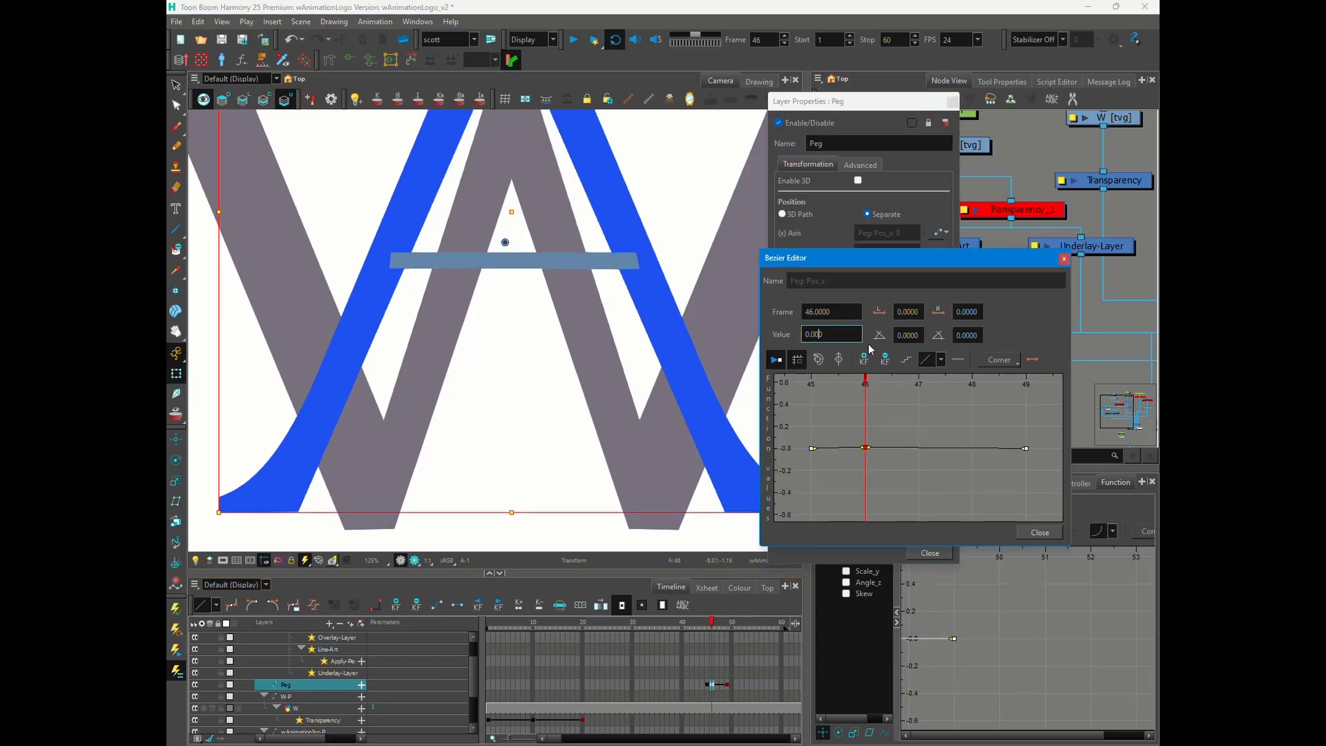
type("30")
left_click(717, 623)
key("period")
scroll(584, 258, "up", 4)
key("comma")
key("comma")
- Refine the Peg's z position on frame 46 and check the crossbar's layering on frames 46 to 49
left_click(820, 333)
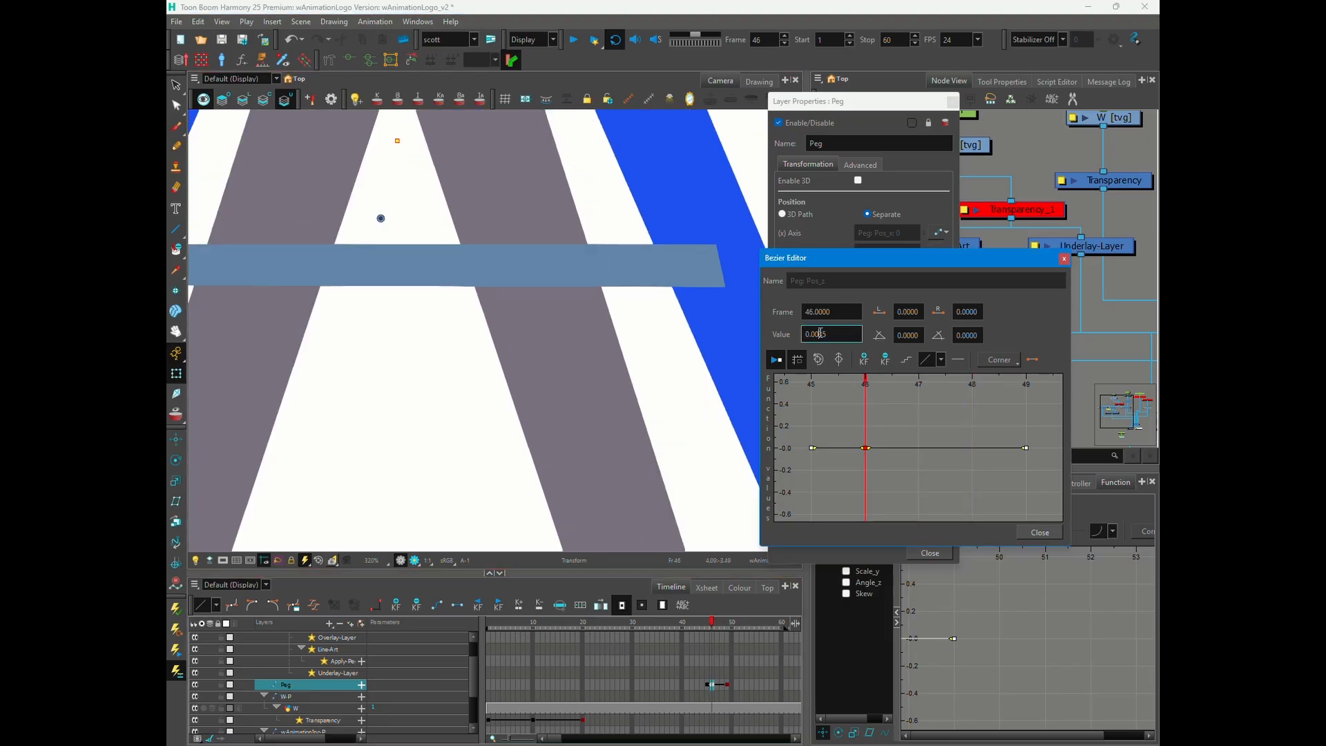
left_click(716, 624)
key("period")
left_click(865, 449)
left_click(714, 623)
key("period")
key("period")
key("period")
key("comma")
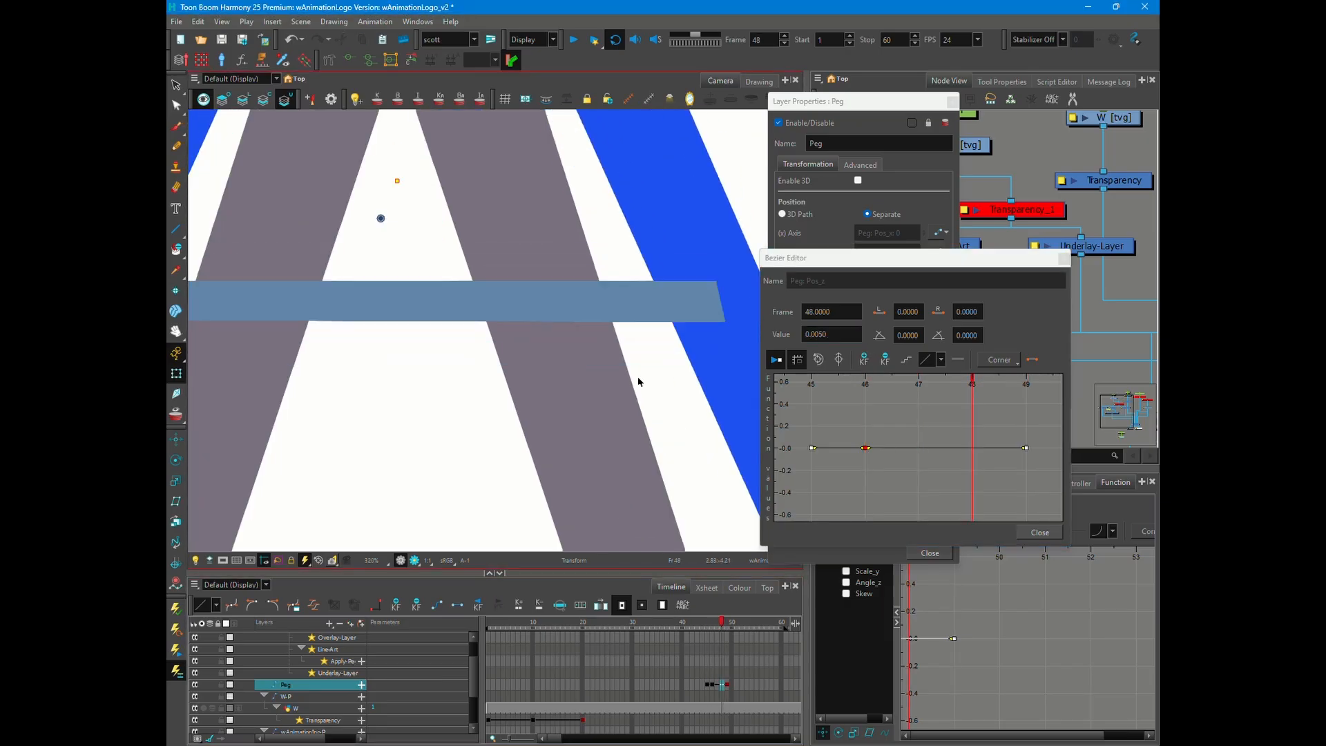
key("comma")
key("comma")
- Set the Peg's z position on frame 46 to 0.0035 and step through the frames around it
left_click(1039, 533)
left_click(929, 553)
left_click(898, 415)
double_click(712, 684)
left_click(938, 270)
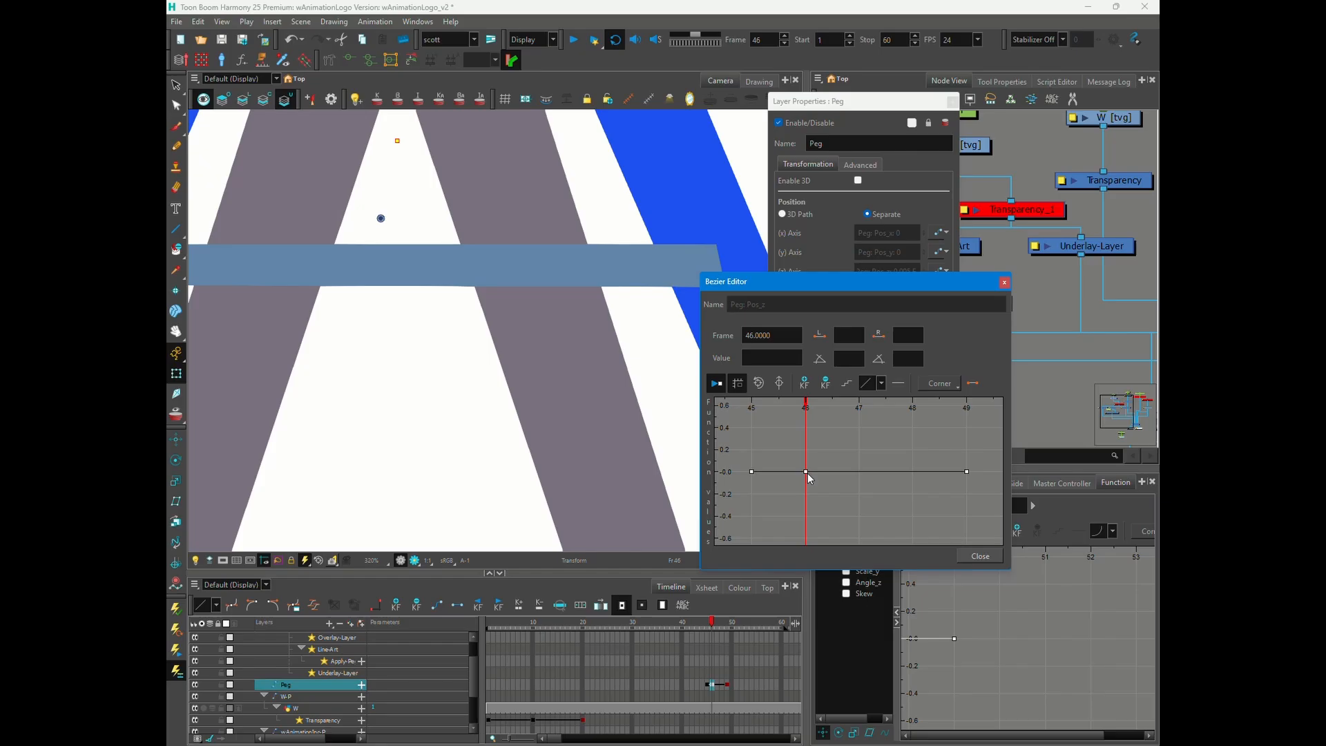
left_click(715, 684)
key("period")
key("period")
key("comma")
key("comma")
left_click(1022, 407)
key("comma")
key("comma")
key("period")
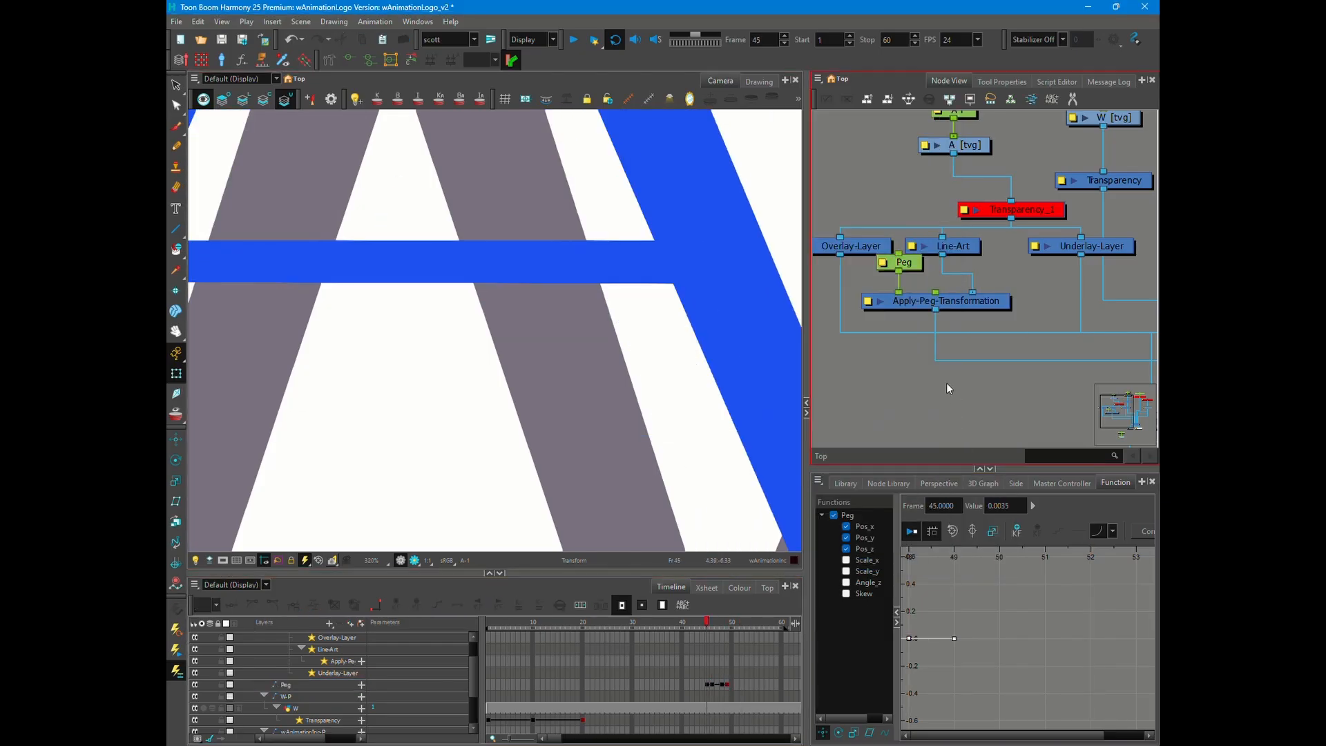
- Save the scene and play the whole animation
key("ctrl+s")
scroll(547, 316, "down", 3)
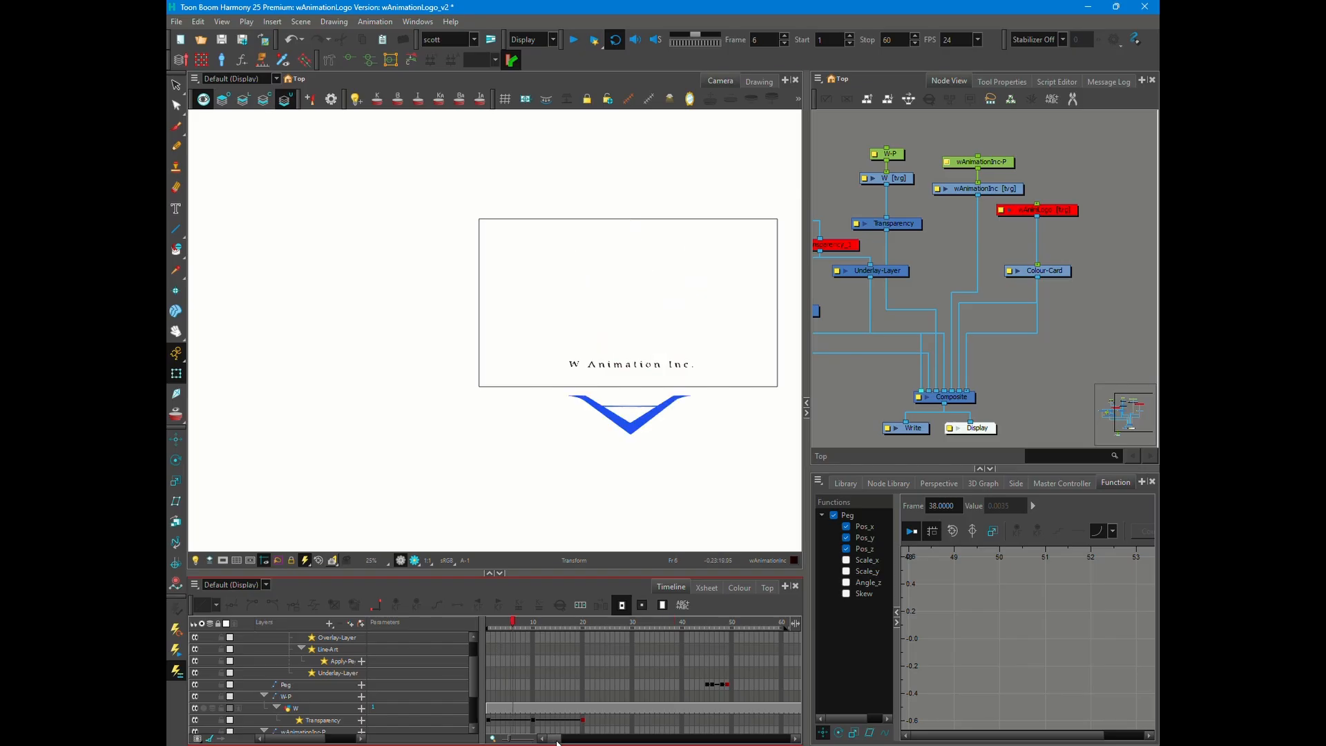
left_click(574, 40)
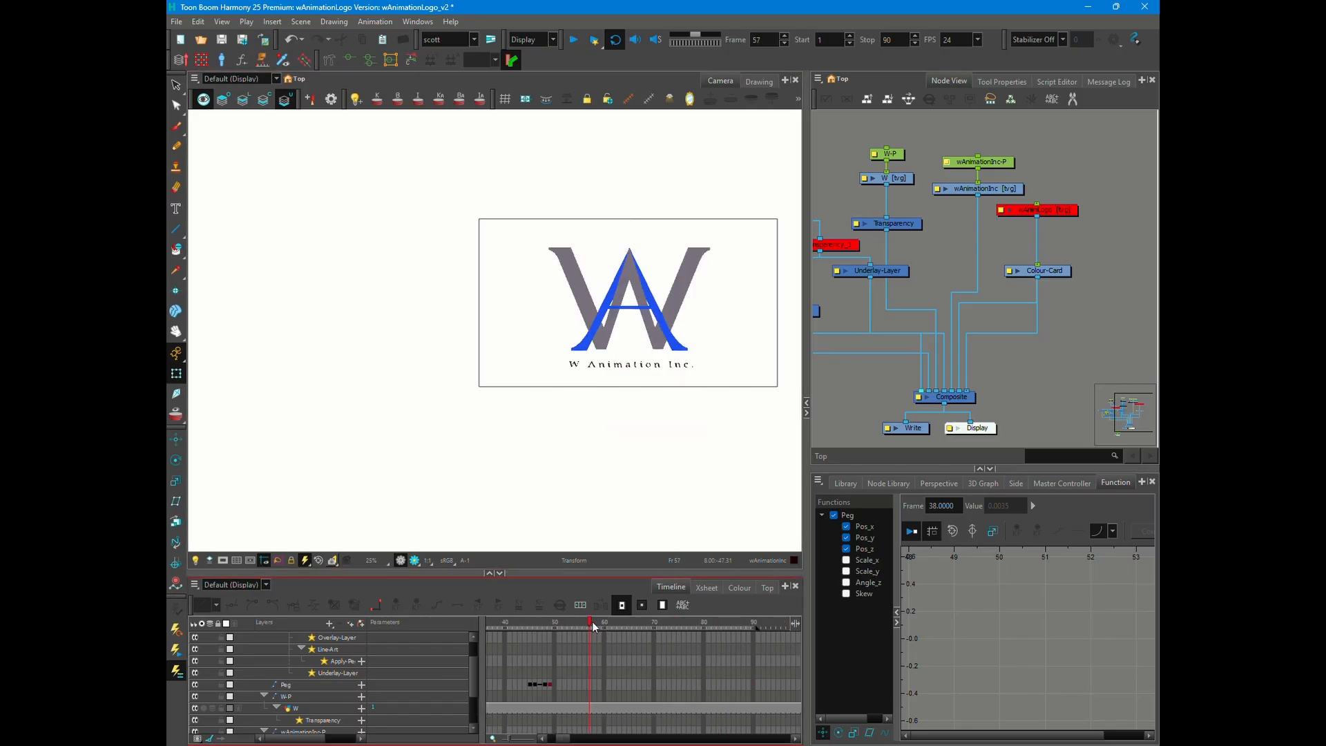
- Insert a Transparency node below wAnimationInc and keyframe it on frames 57 and 65
key("Return")
type("tr")
key("Return")
key("o")
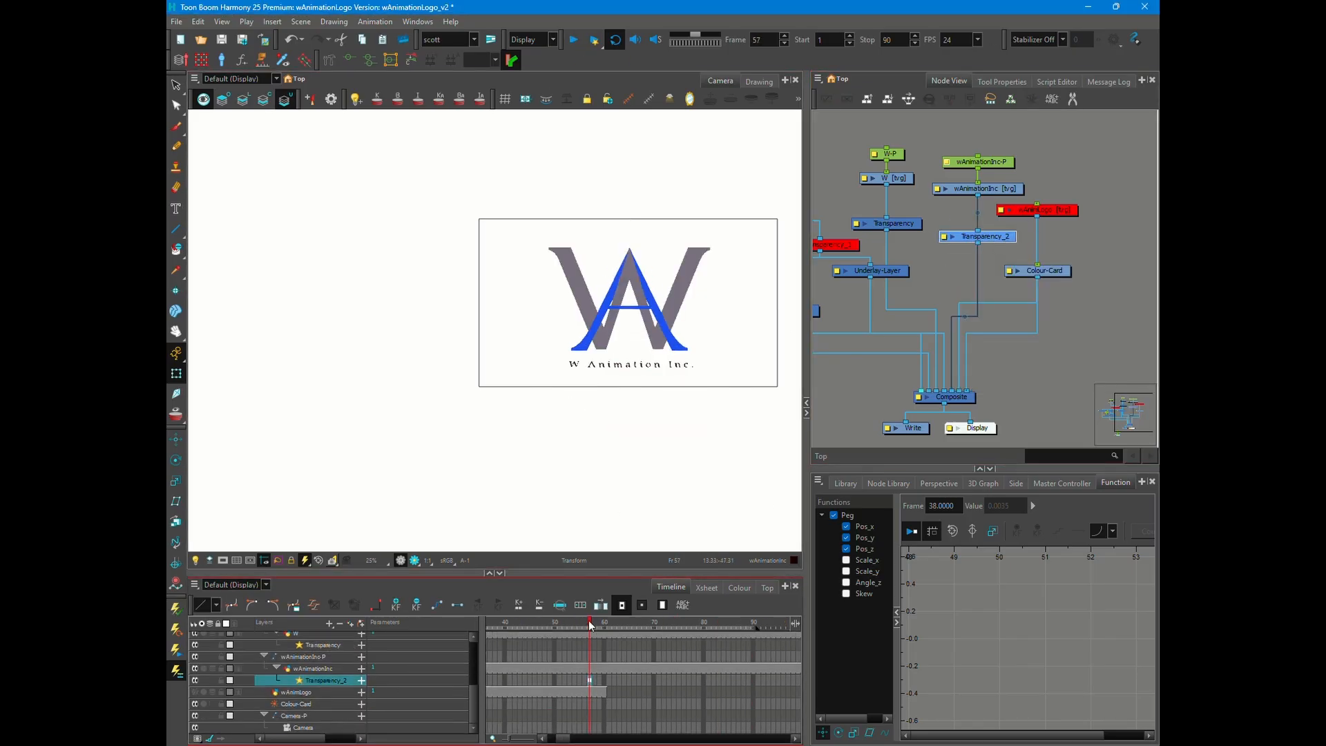
left_click(629, 623)
key("F6")
- Set Transparency_2's function curve to run from 100 on frame 57 to 0 on frame 65 with eased ends
left_click(944, 237)
left_click(956, 169)
left_click(748, 458)
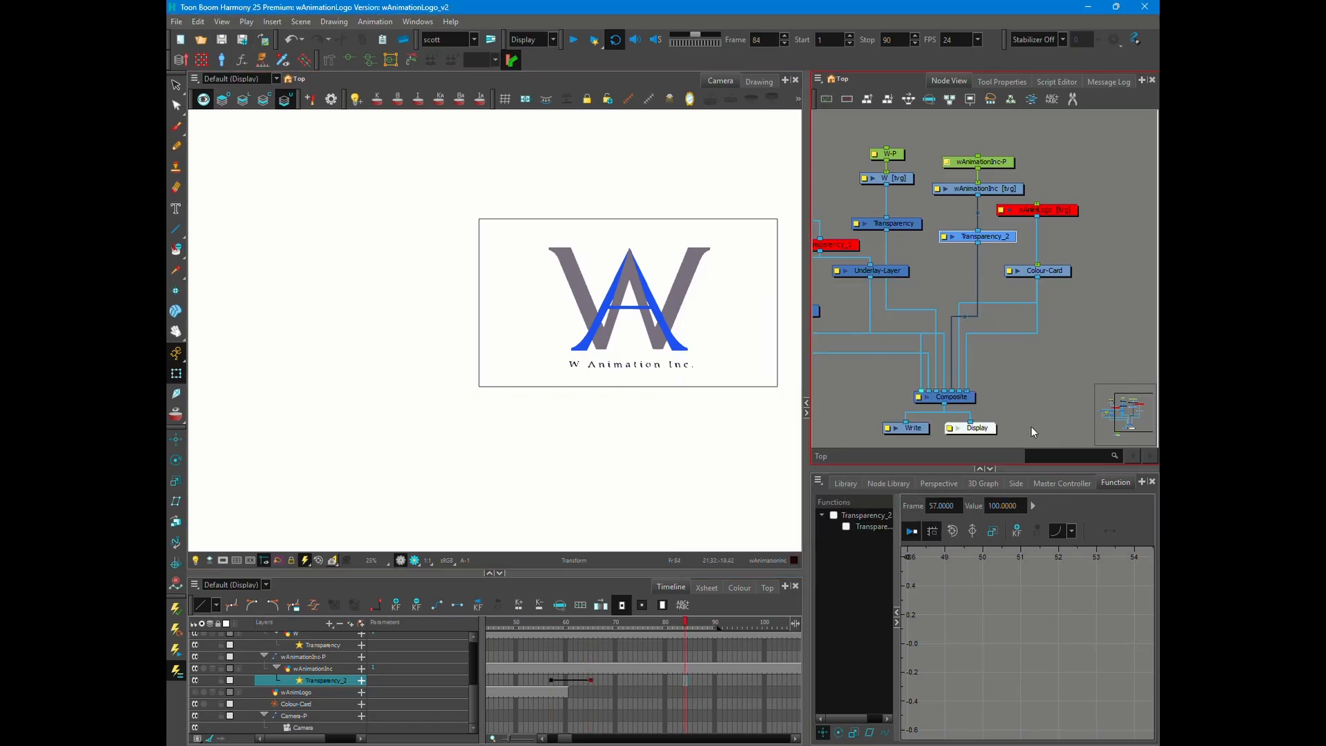
- Keyframe the wAnimationInc-P peg on frames 57 and 65, and undo a trial downward move of the text
left_click(554, 691)
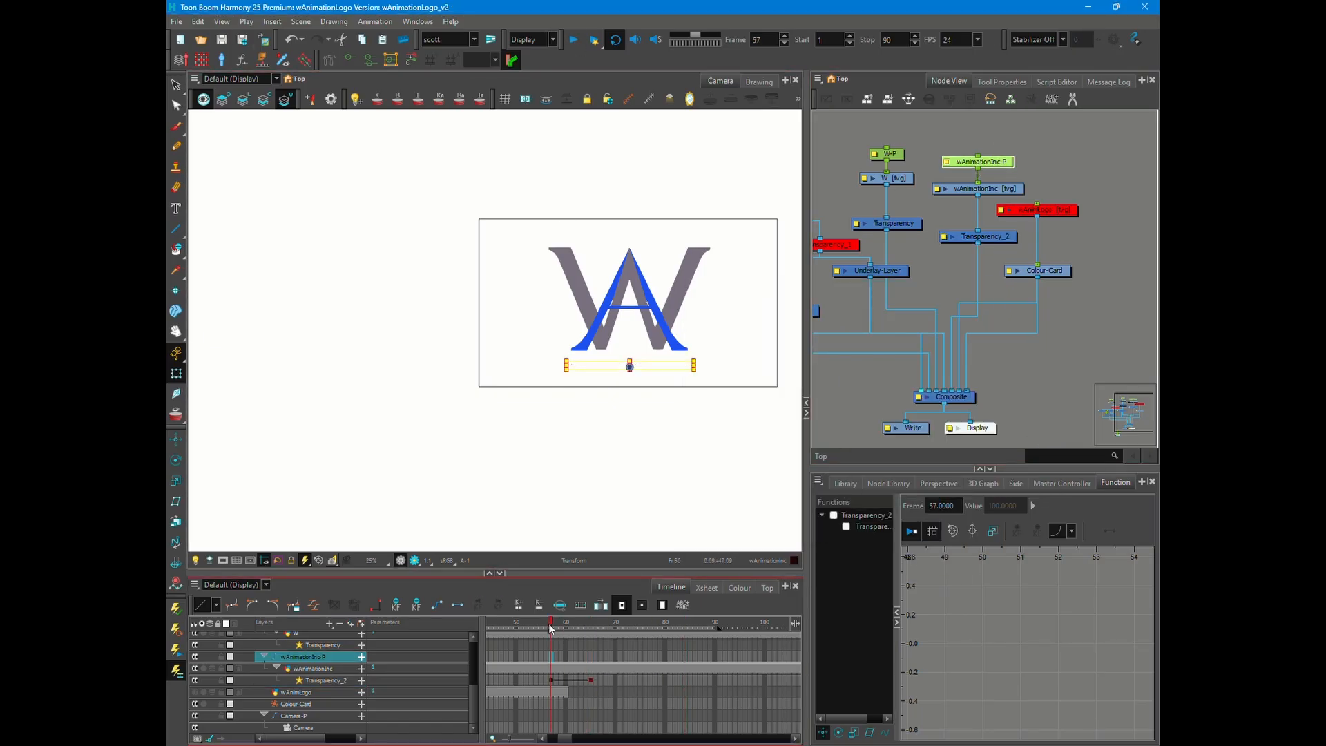
left_click(591, 692)
key("F6")
scroll(631, 368, "up", 8)
left_click_drag(630, 304, 625, 341)
key("ctrl+z")
- Toggle Transparency_2 while posing the wAnimationInc text on frame 57, and play the animation
left_click(551, 692)
left_click(987, 236)
key("a")
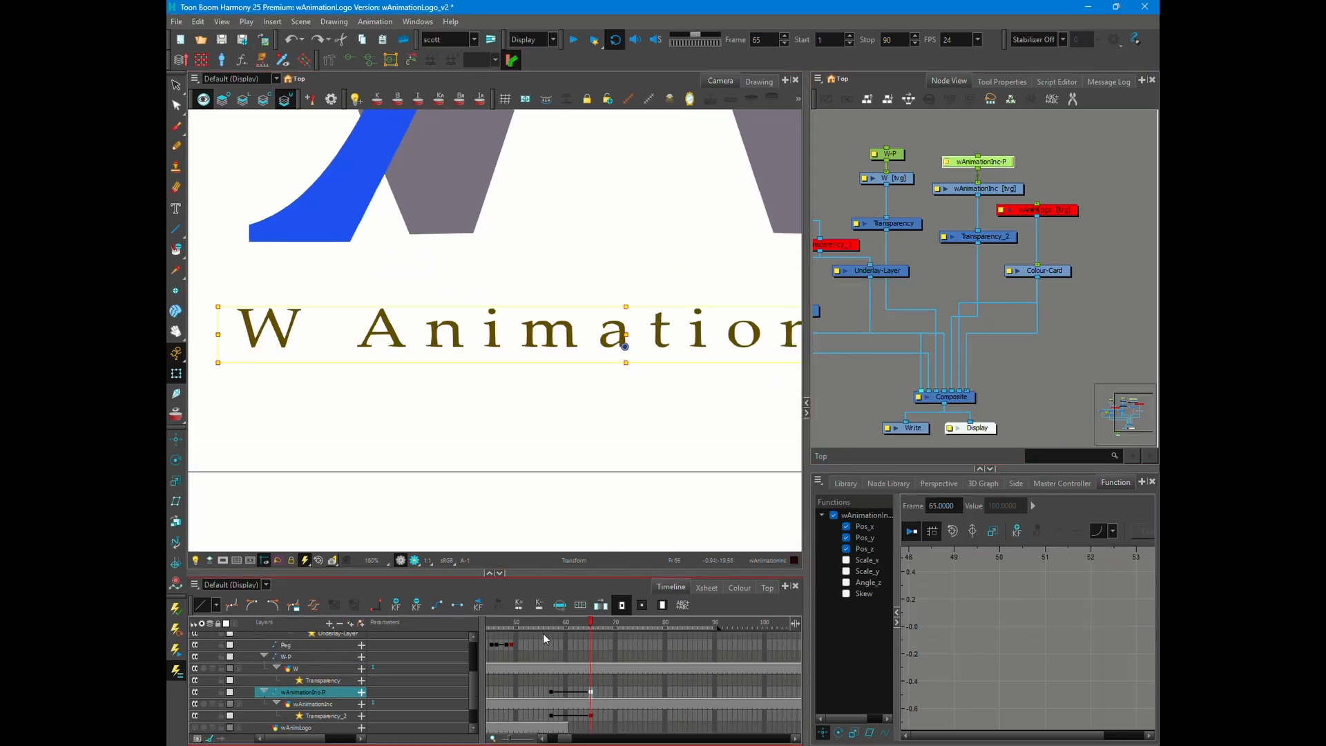
left_click(999, 165)
left_click(986, 237)
key("a")
scroll(533, 348, "down", 7)
left_click_drag(533, 355, 527, 399)
left_click(573, 39)
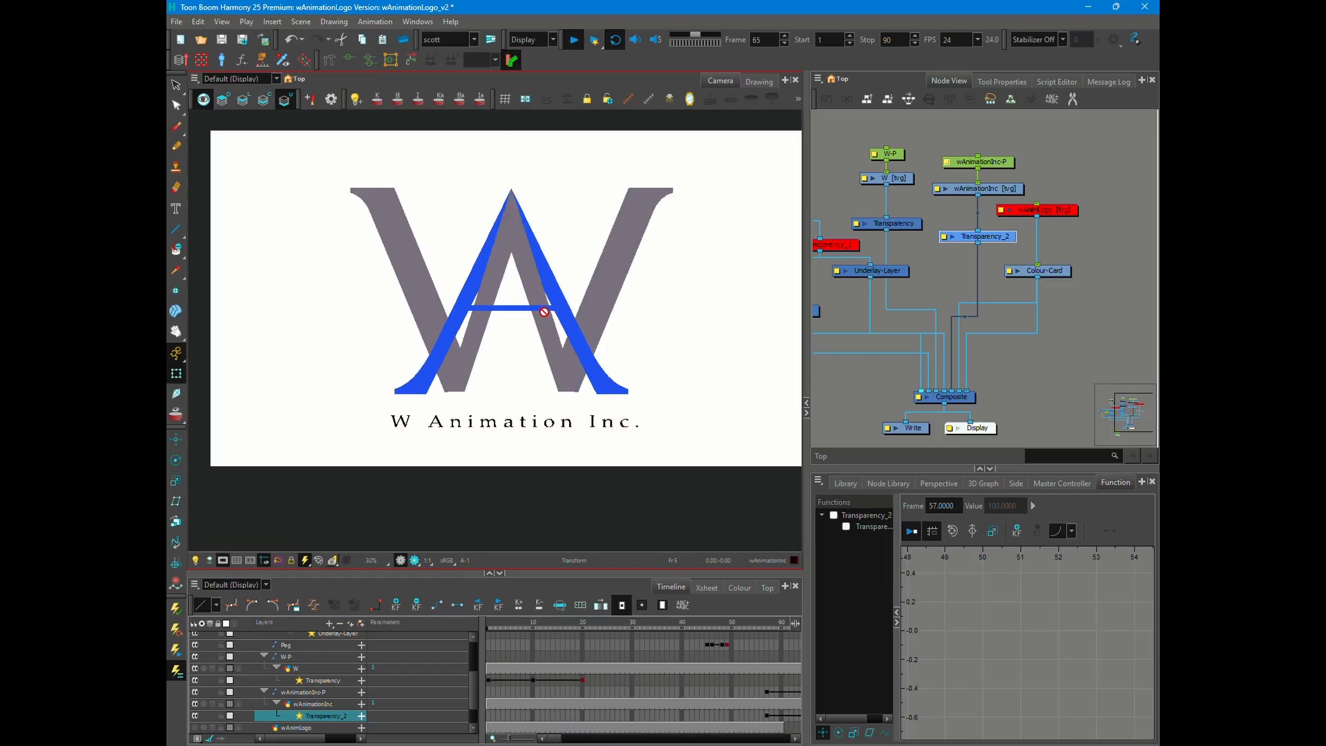
- Save the scene as the new version wAnimationLogo_v3
left_click(176, 21)
left_click(213, 127)
left_click(665, 450)
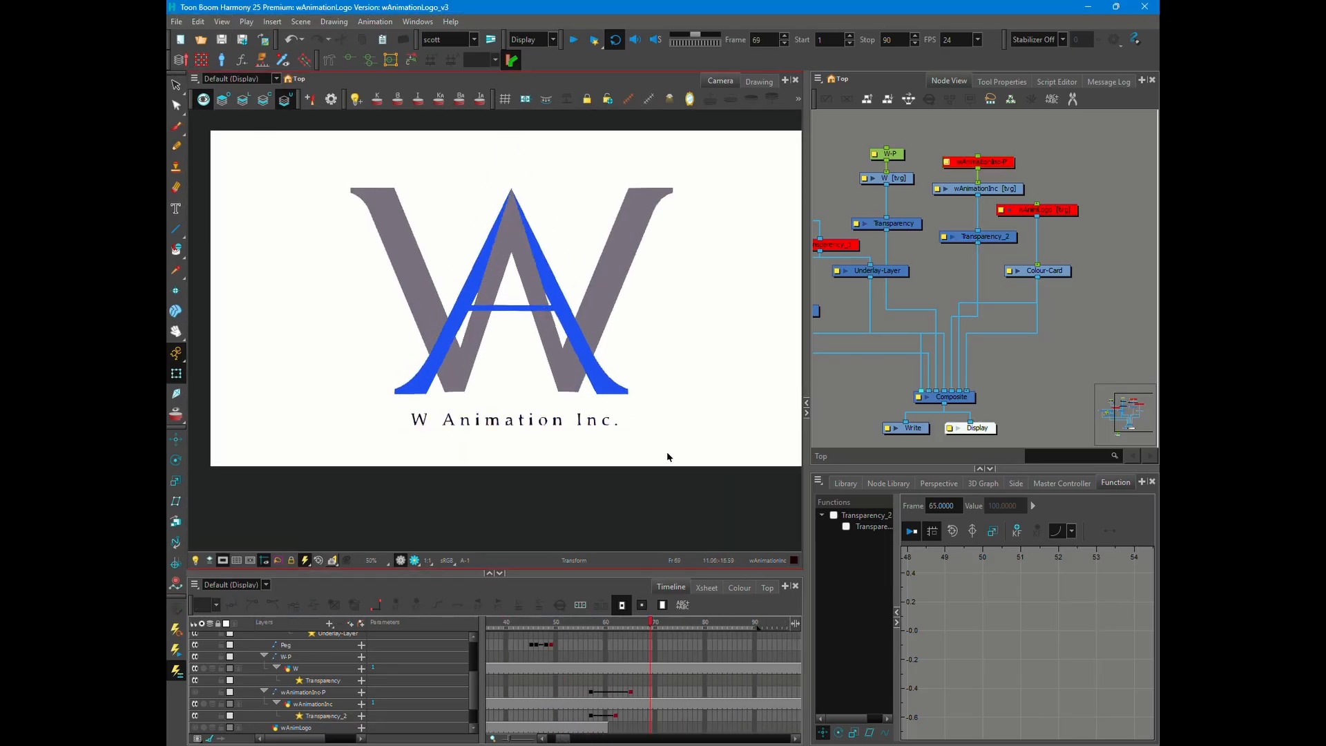
- Shorten the W's fade by moving its Transparency keyframes to frames 6 and 14, and play the animation
left_click_drag(563, 739, 536, 739)
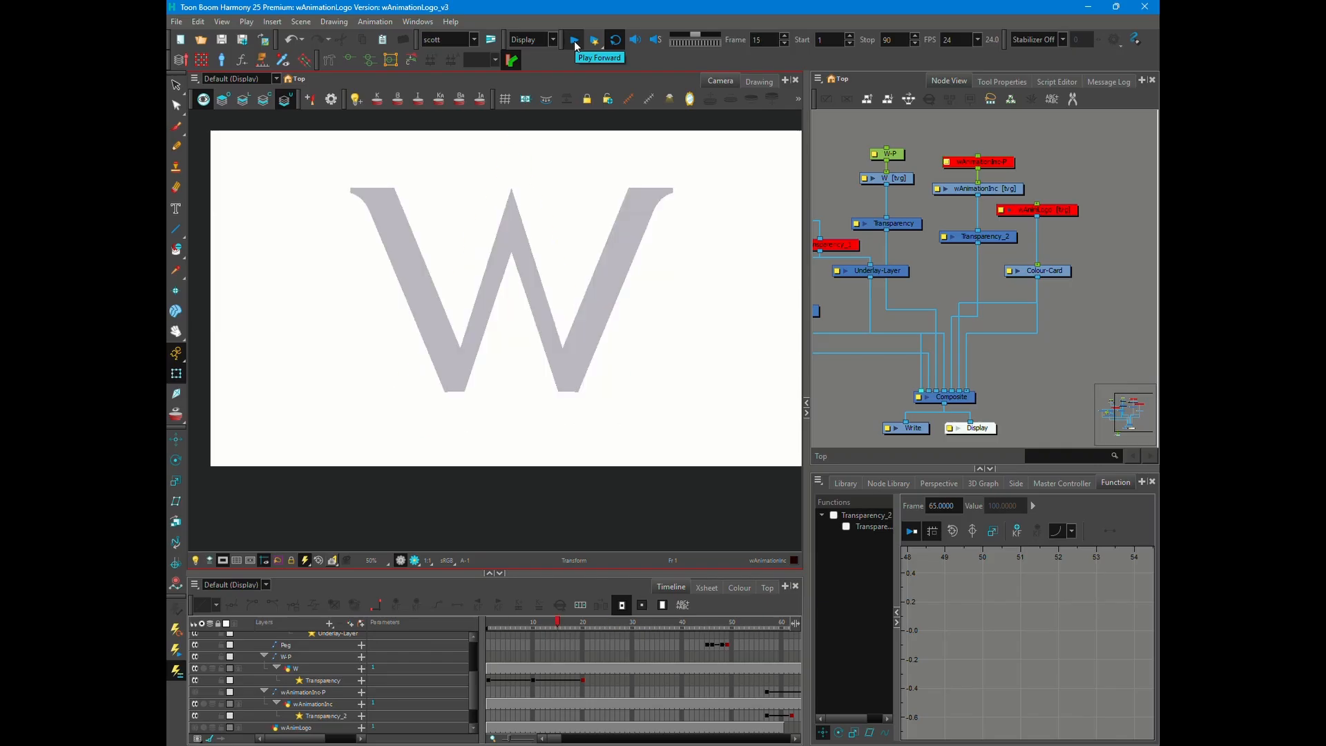
left_click(528, 680)
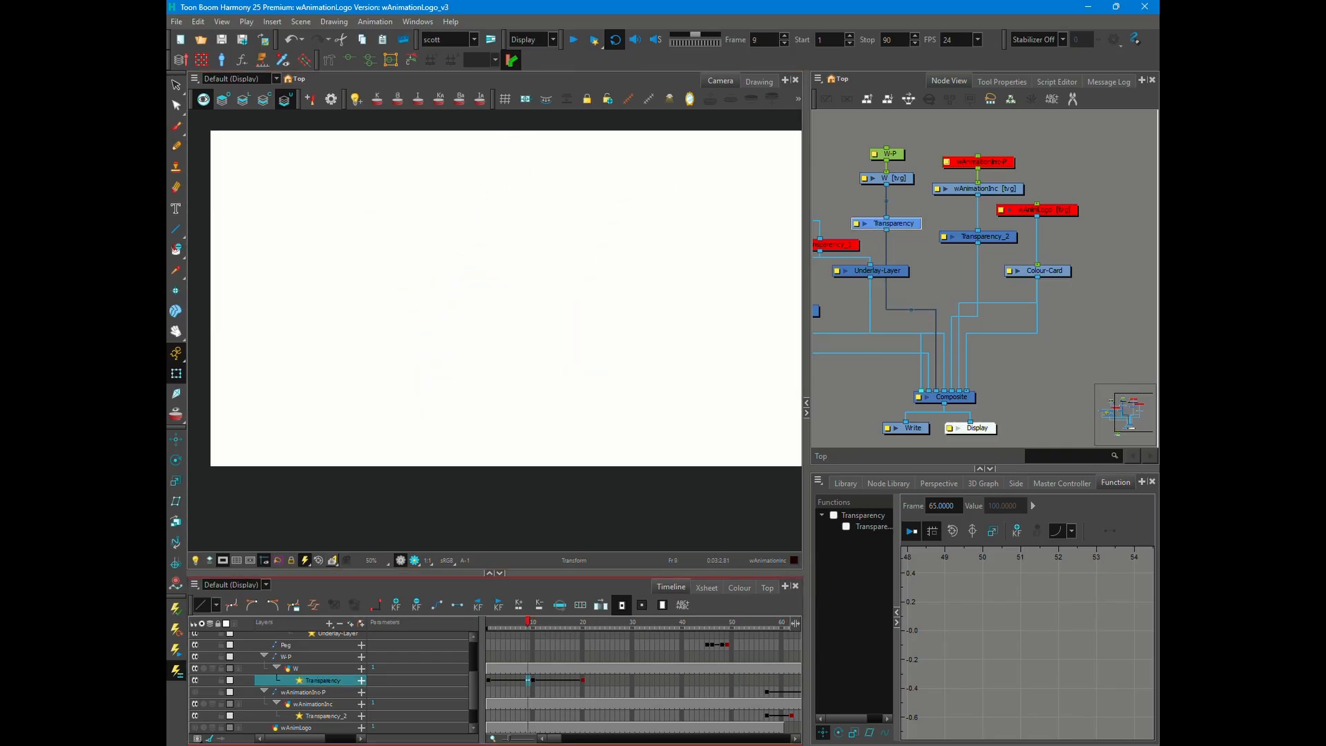
left_click_drag(563, 680, 553, 680)
left_click(575, 41)
- Shift the A-P, Transparency_1 and Peg keyframes together so that the A's animation starts on frame 11
scroll(523, 709, "up", 3)
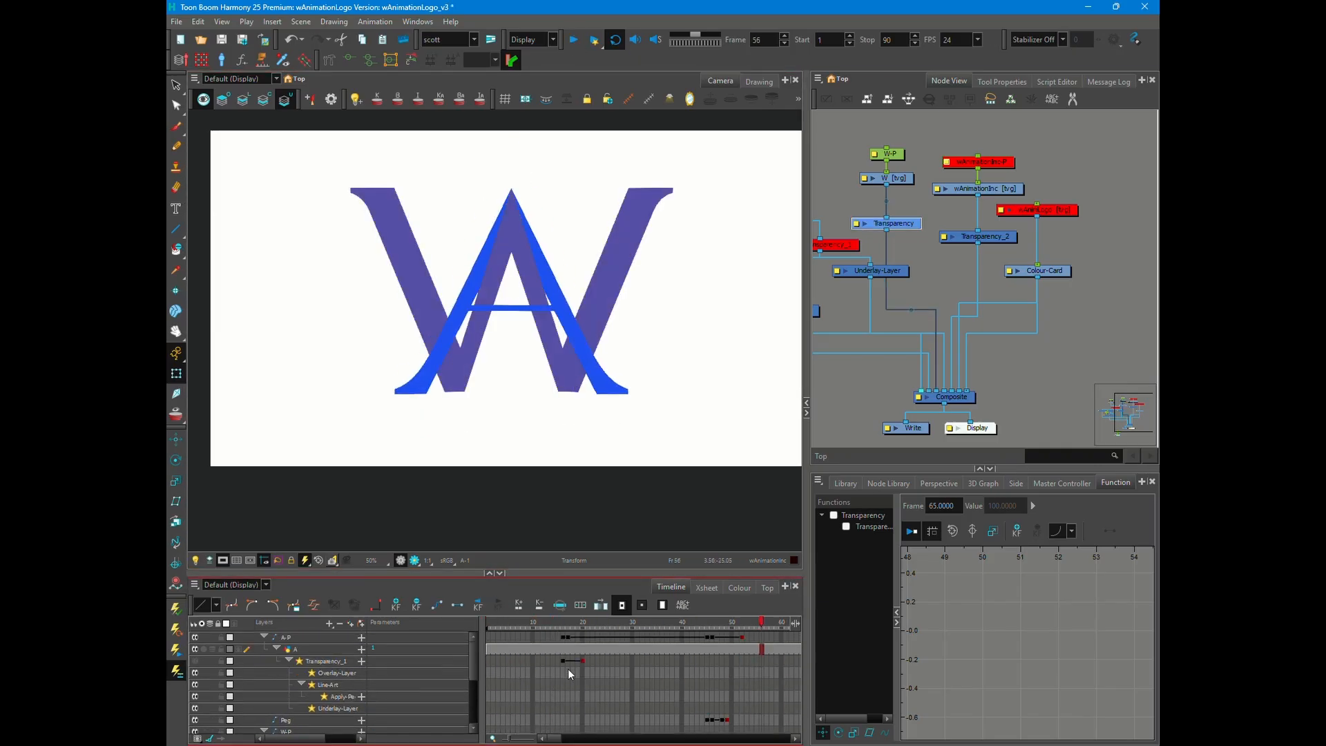
left_click(563, 636)
left_click(741, 719, "shift")
left_click_drag(563, 637, 489, 624)
left_click(489, 623)
left_click(543, 637)
left_click(722, 719, "shift")
key("shift+Return")
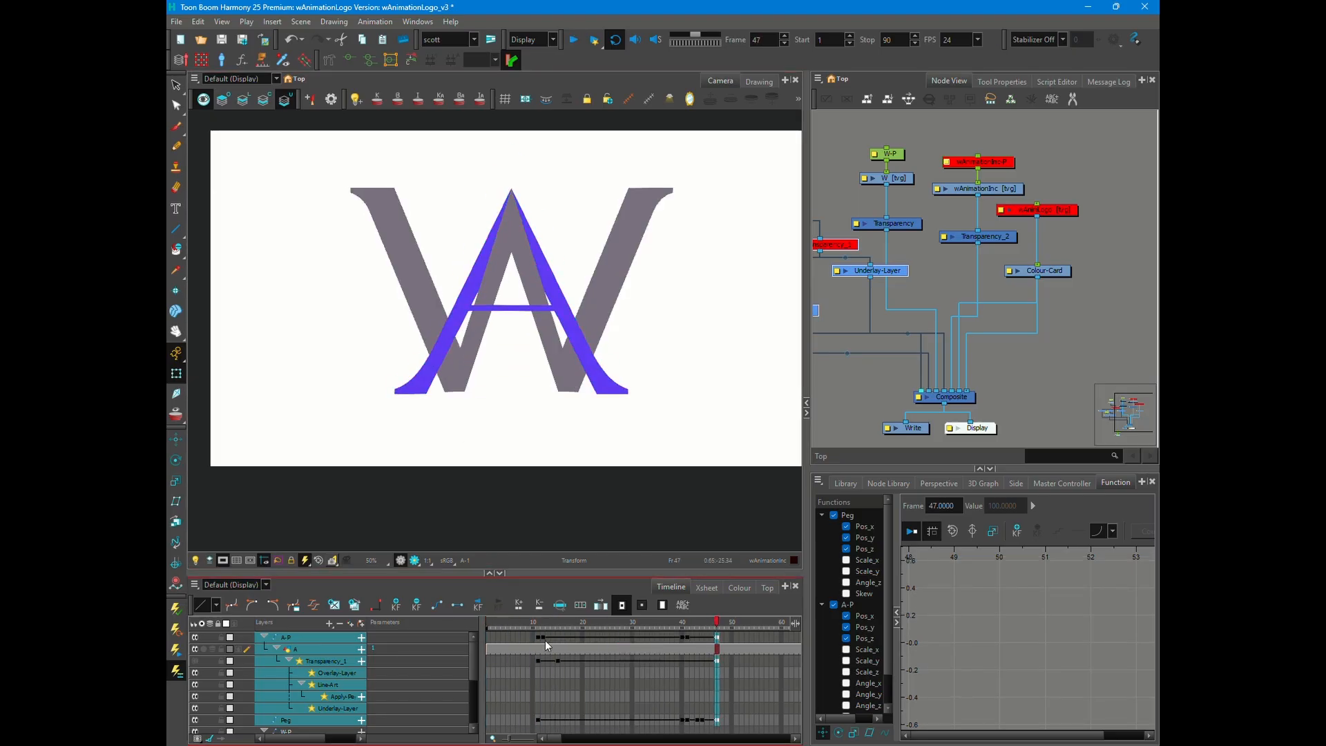
- Delete the surplus keyframes of the Peg on frames 11 and 47 and of Transparency_1 on frame 47
left_click(322, 721)
left_click(538, 720)
key("Delete")
left_click(716, 720)
key("Delete")
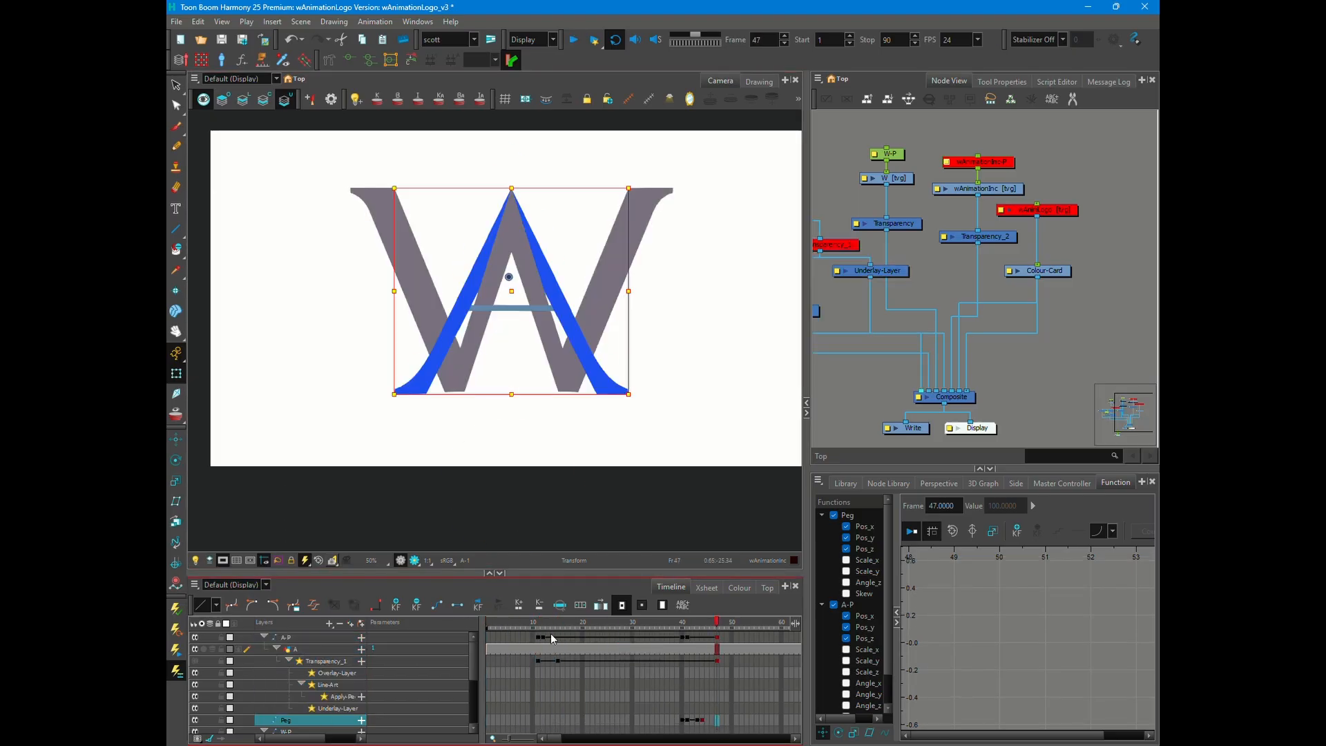
left_click(540, 636)
left_click_drag(539, 627, 614, 635)
left_click(717, 661)
key("Delete")
- Move the closing keyframes of A-P and the Peg earlier together, to run from frame 26 to frame 33
left_click(682, 637)
left_click(715, 720, "shift")
left_click(647, 627)
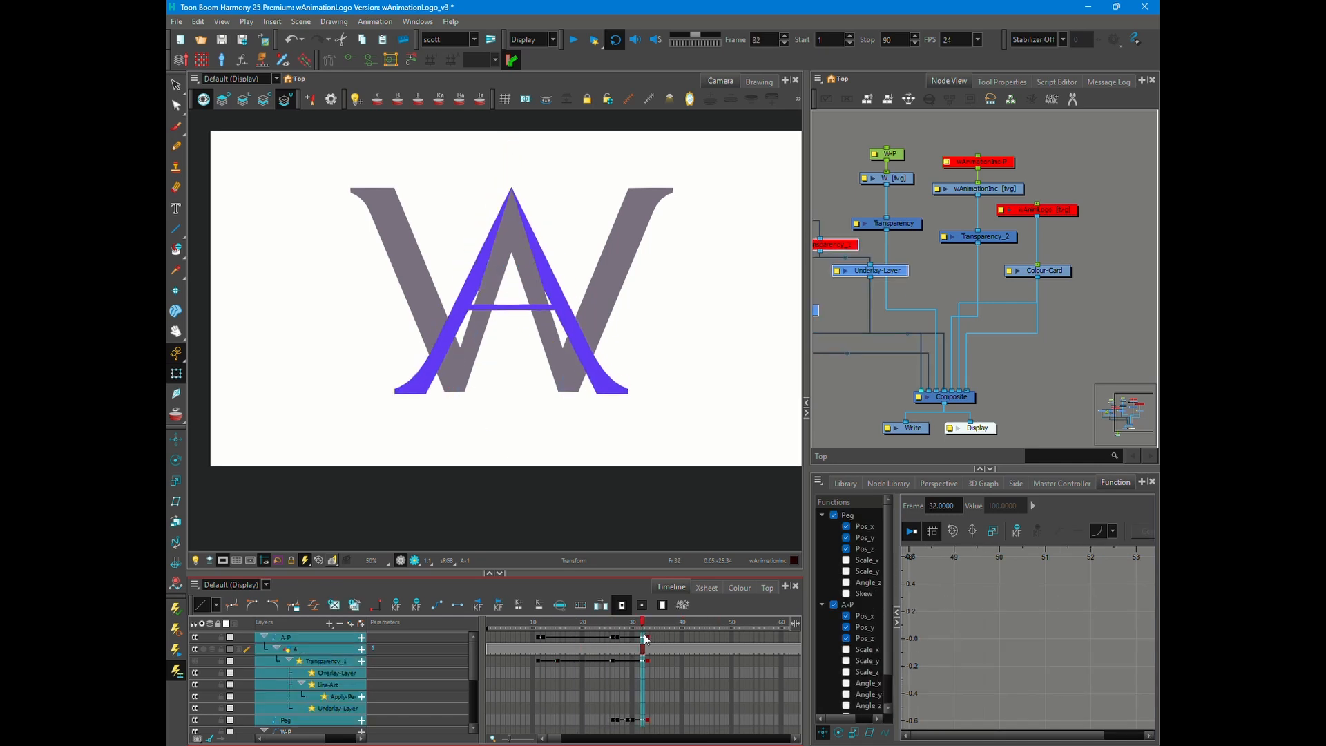
- Delete the surplus Peg keyframe on frame 33 and the surplus Transparency_1 keyframes on frames 26 and 33
left_click(648, 720)
key("Delete")
left_click(647, 662)
key("Delete")
left_click(613, 661)
key("Delete")
- Move A-P's last keyframe to frame 31 and play the animation
left_click(622, 636)
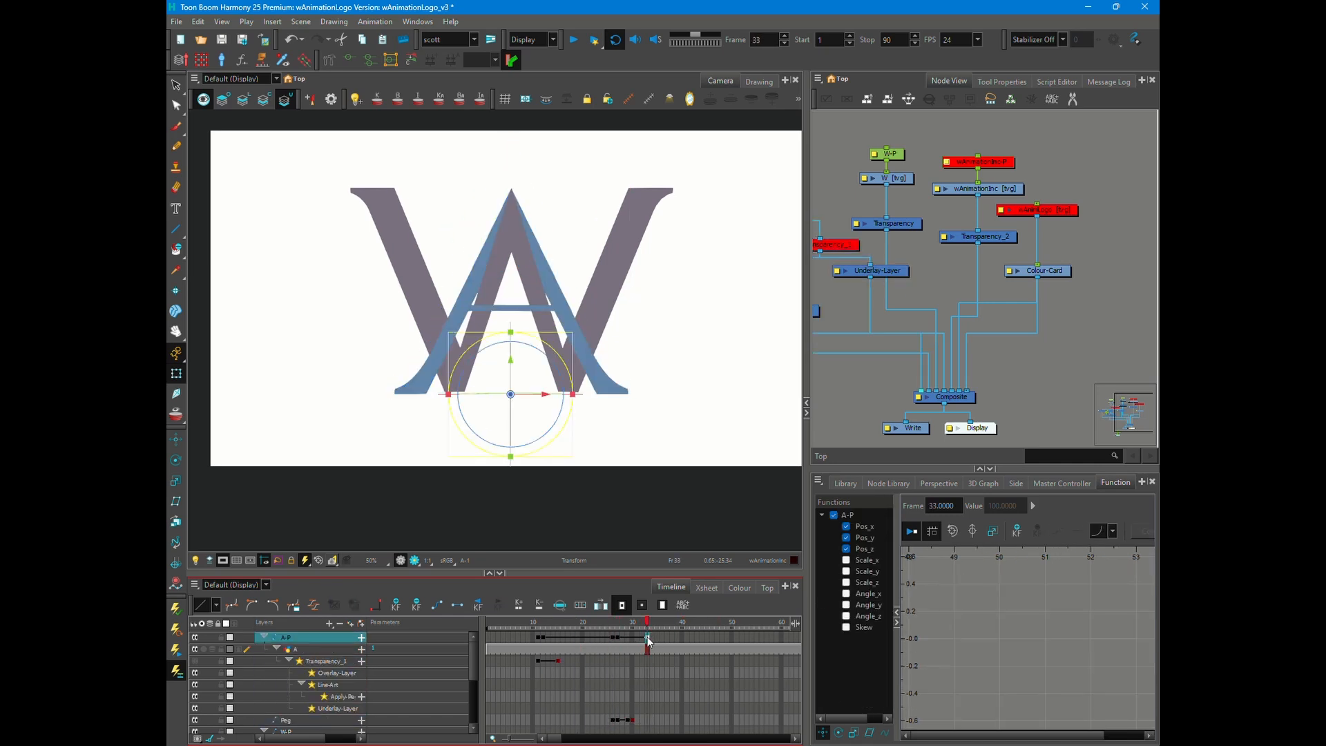
left_click(574, 40)
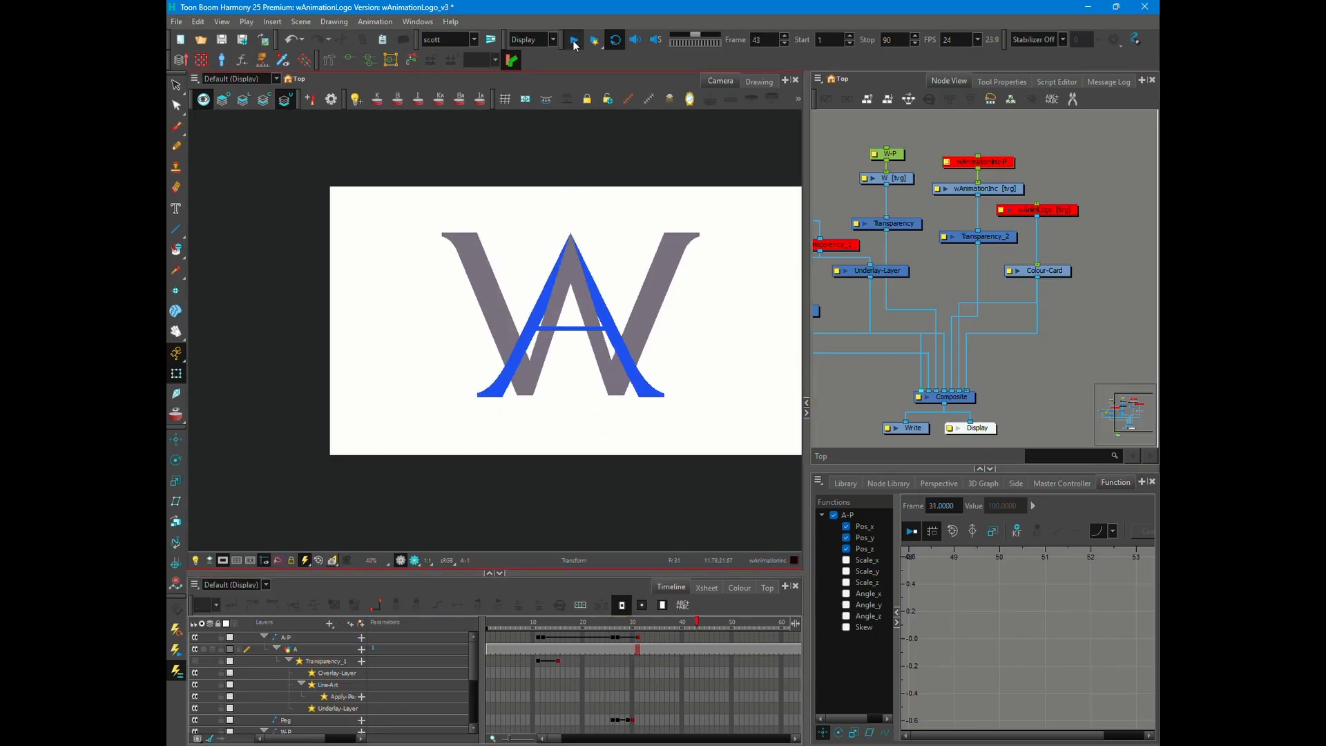
left_click(574, 41)
- Tighten the A's timing by starting the Peg keyframes on frame 24 and ending A-P on frame 29, previewing each change
left_click_drag(637, 637, 600, 640)
left_click(574, 42)
left_click(574, 42)
left_click_drag(613, 721, 633, 720)
left_click_drag(620, 720, 610, 722)
left_click(572, 41)
left_click(573, 43)
left_click_drag(632, 638, 628, 638)
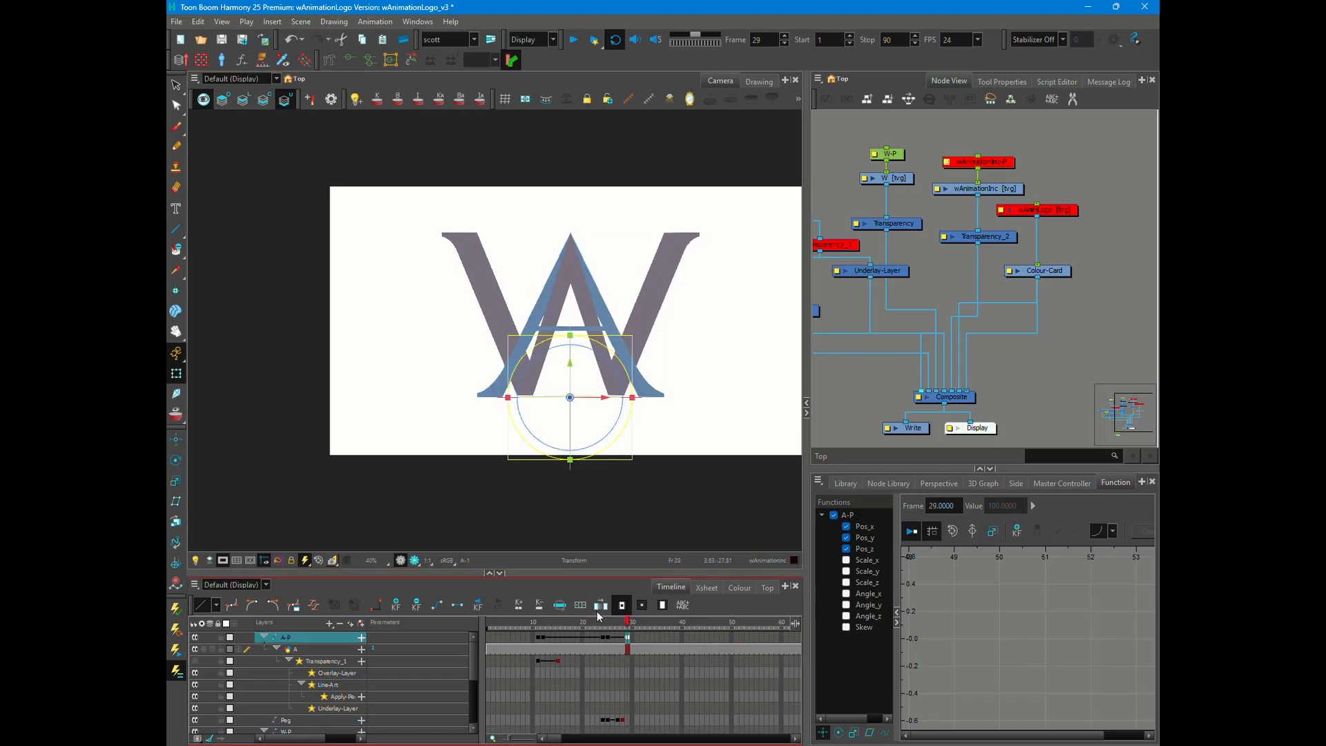
left_click(574, 41)
left_click(574, 42)
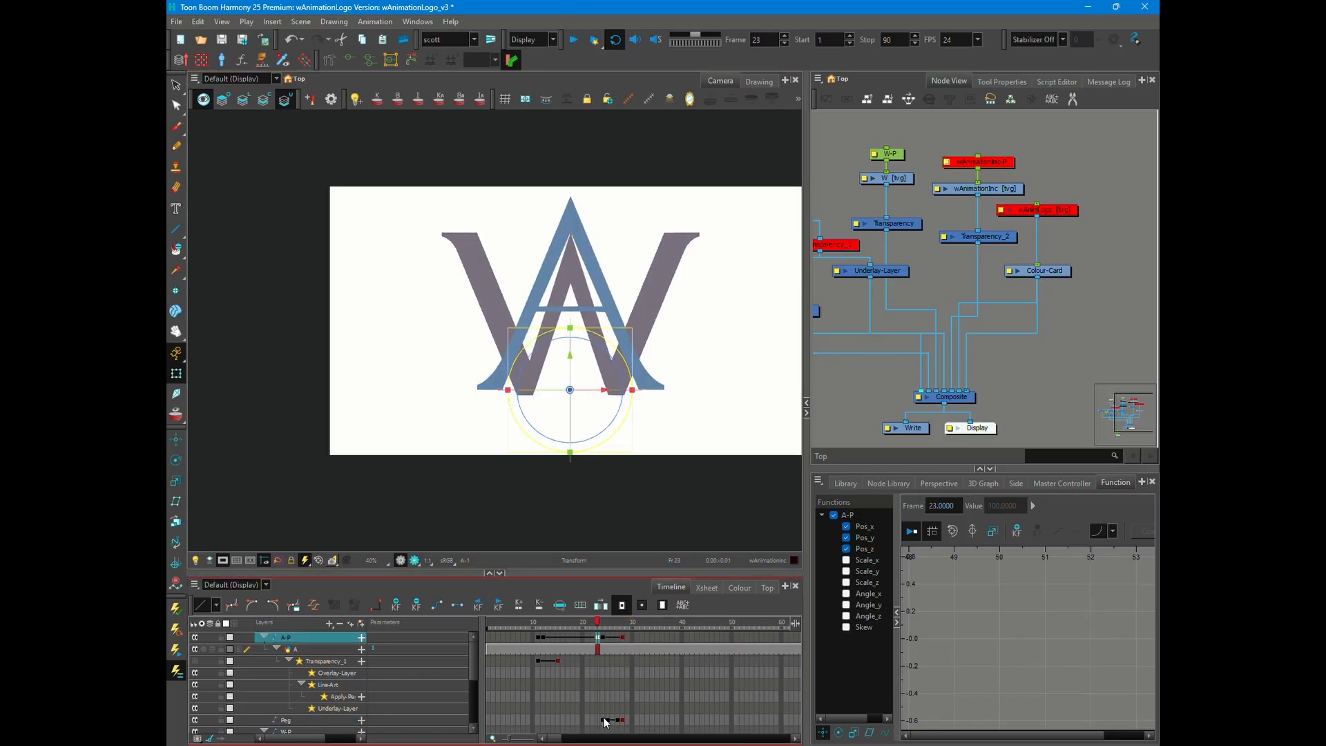
- Start the Peg keyframes on frame 23, place A-P's last keyframe on frame 29 and play the animation
left_click_drag(605, 722, 600, 722)
left_click(573, 43)
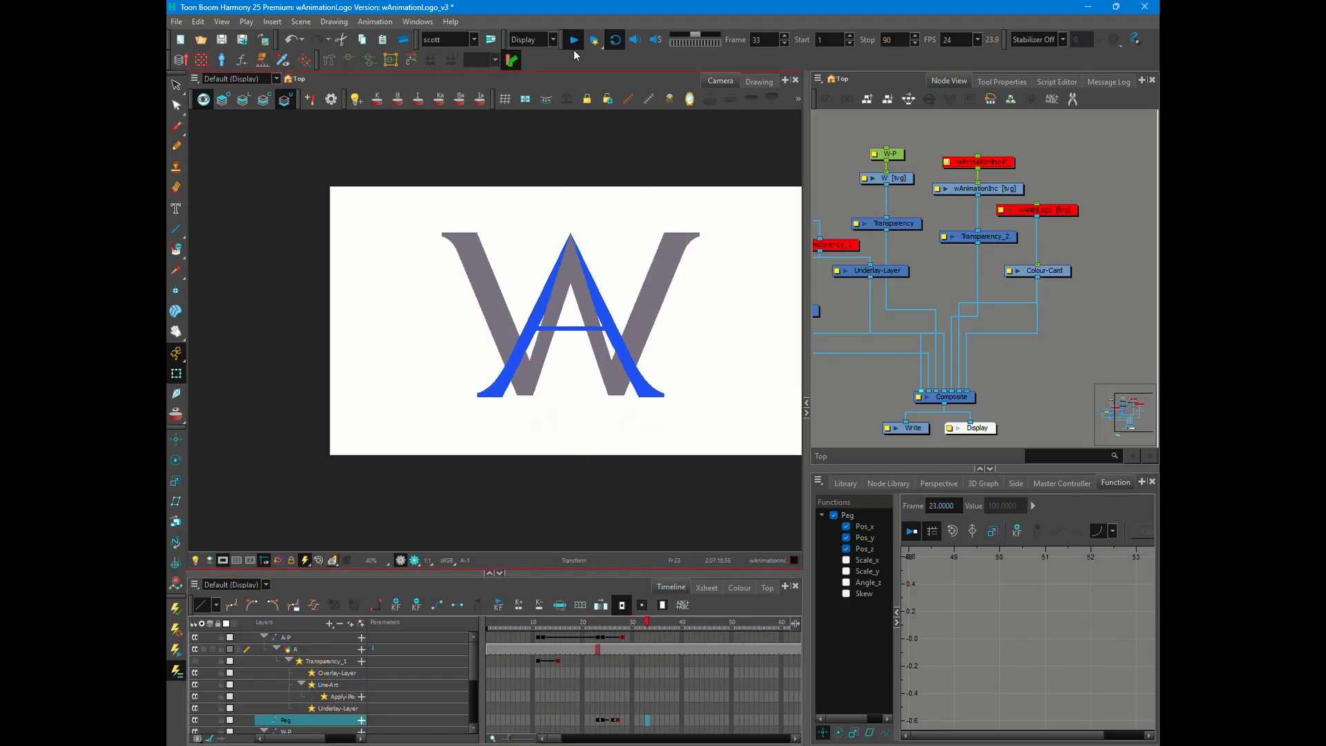
left_click(574, 43)
left_click_drag(623, 638, 628, 639)
left_click(574, 41)
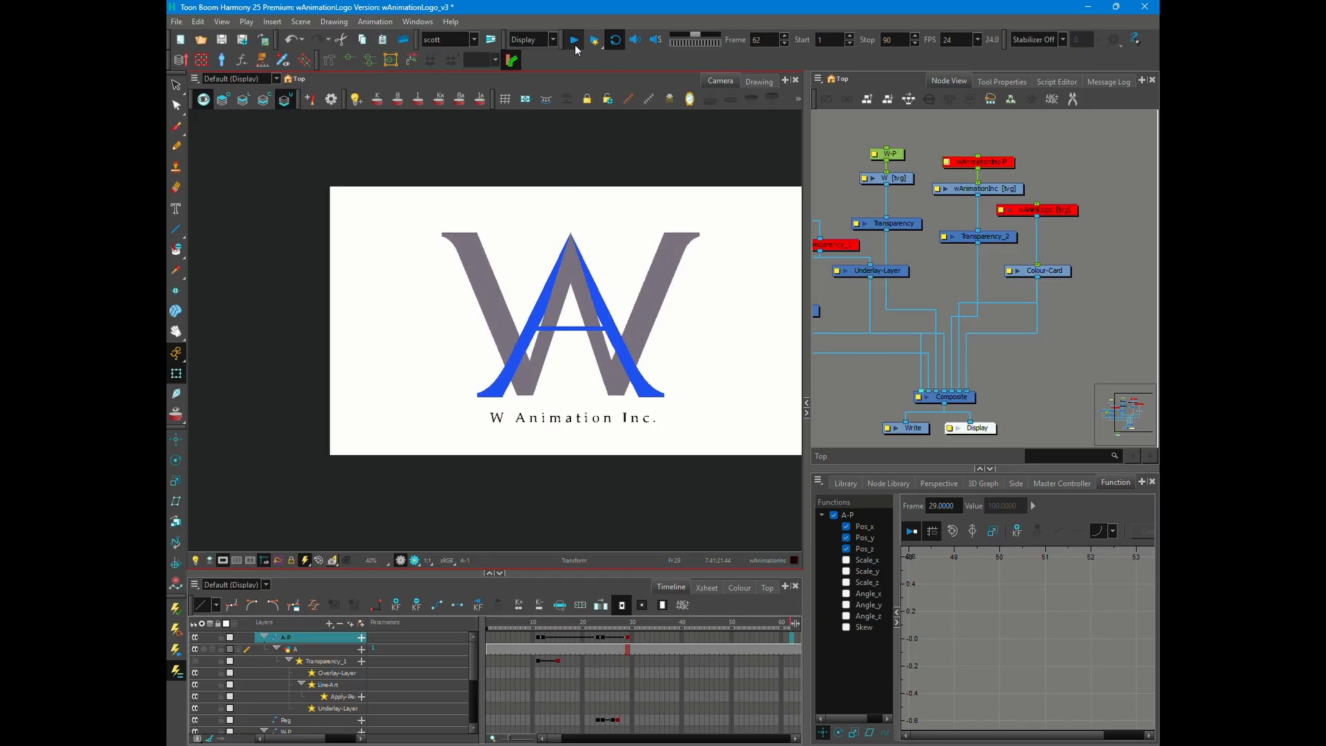
left_click(575, 44)
- Move the wAnimationInc-P and Transparency_2 keyframes earlier to start on frame 35, and play the animation
left_click(573, 418)
scroll(589, 729, "down", 4)
left_click_drag(562, 738, 553, 738)
left_click(631, 625)
left_click(766, 680)
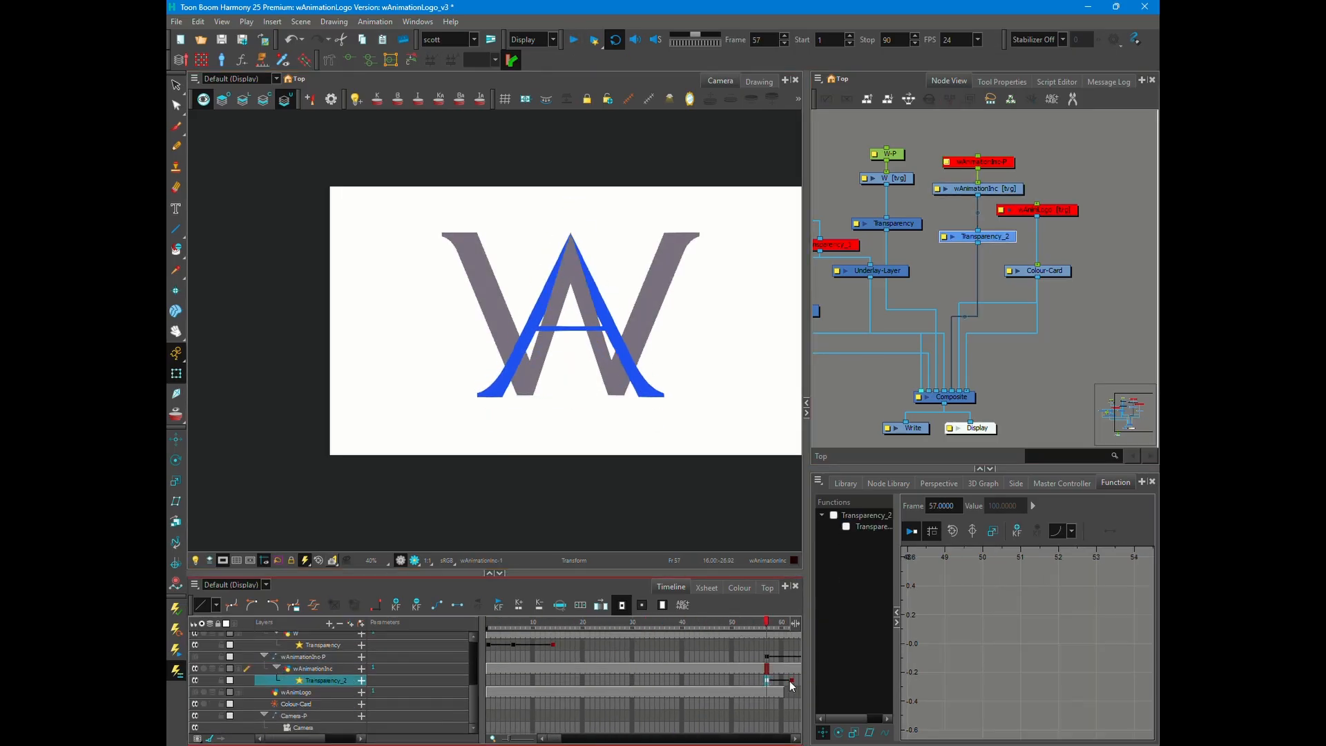
scroll(571, 739, "down", 3)
left_click(541, 655)
left_click(573, 40)
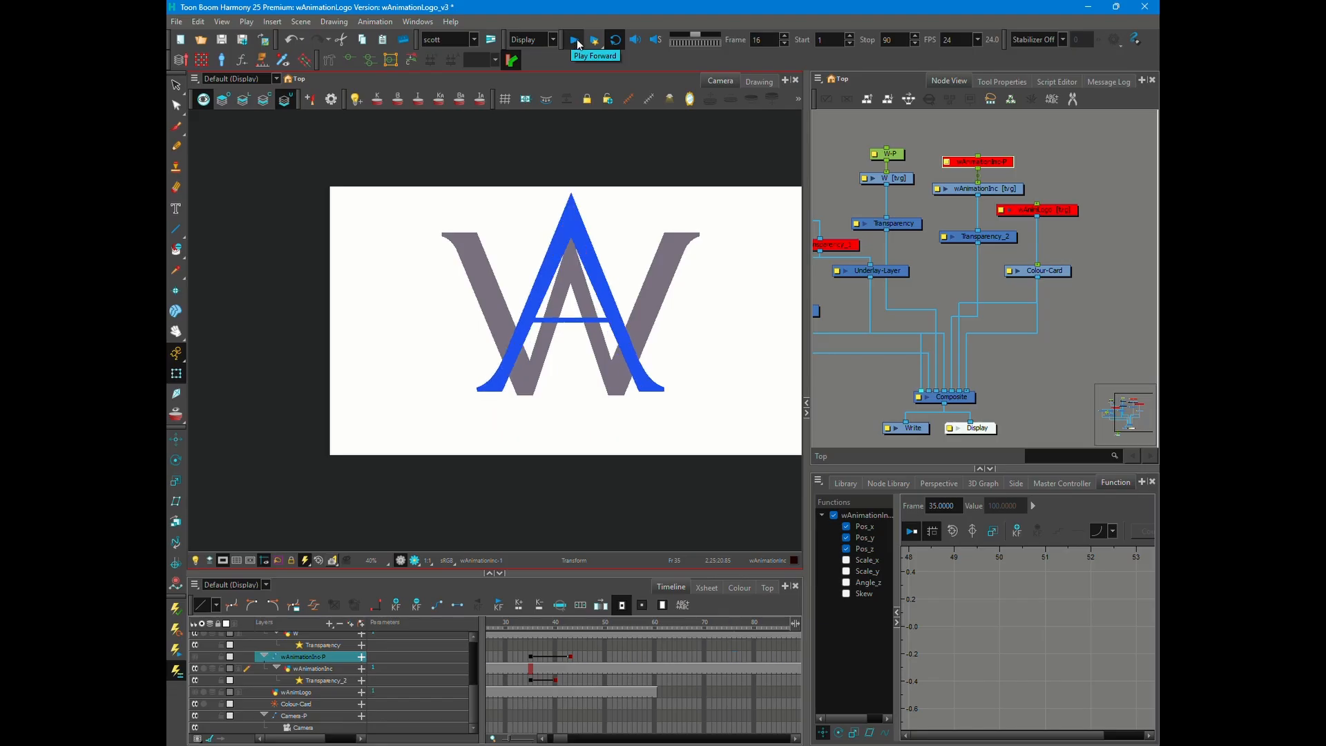
- Set the playback stop frame to 50 and preview the animation
left_click(605, 624)
left_click_drag(896, 41, 855, 43)
type("50")
left_click(577, 42)
left_click(578, 43)
- Set the playback stop frame to 60, play the finished animation and save the scene
left_click_drag(896, 40, 864, 43)
type("60")
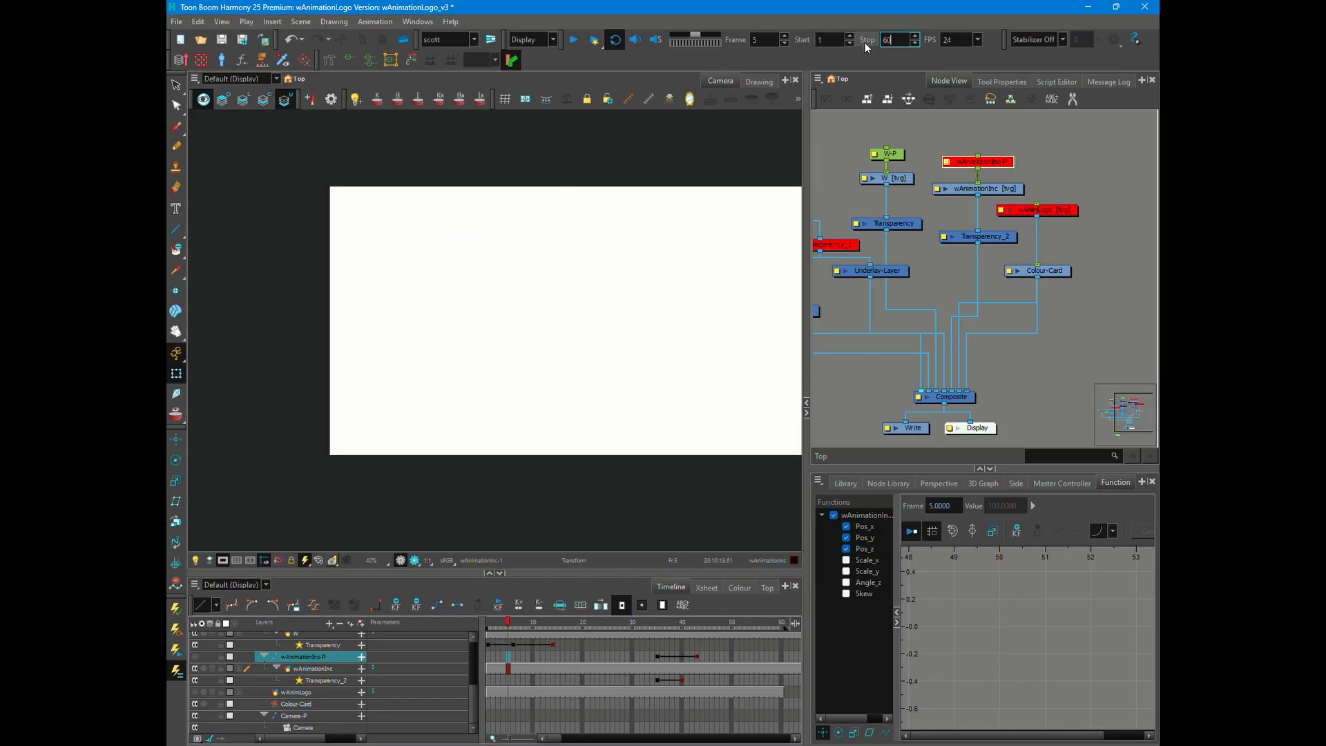
left_click(574, 42)
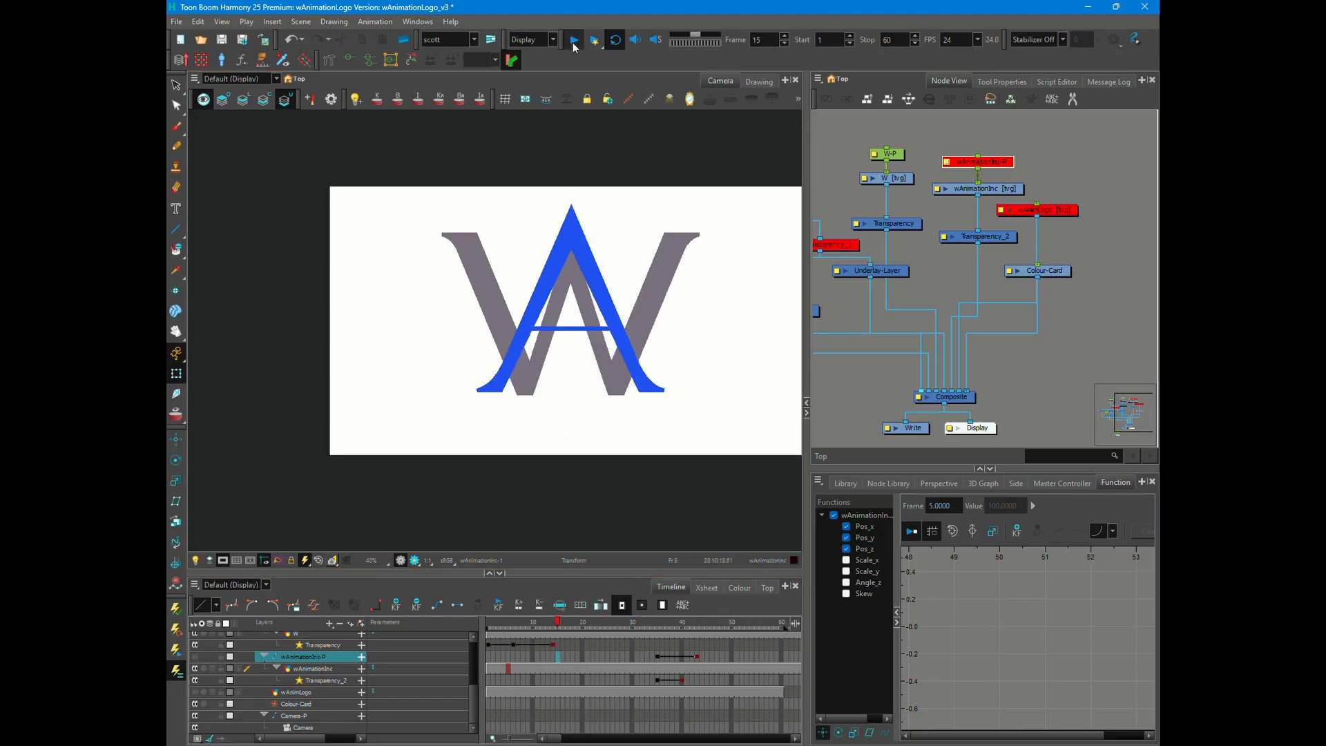
left_click(573, 43)
left_click(576, 42)
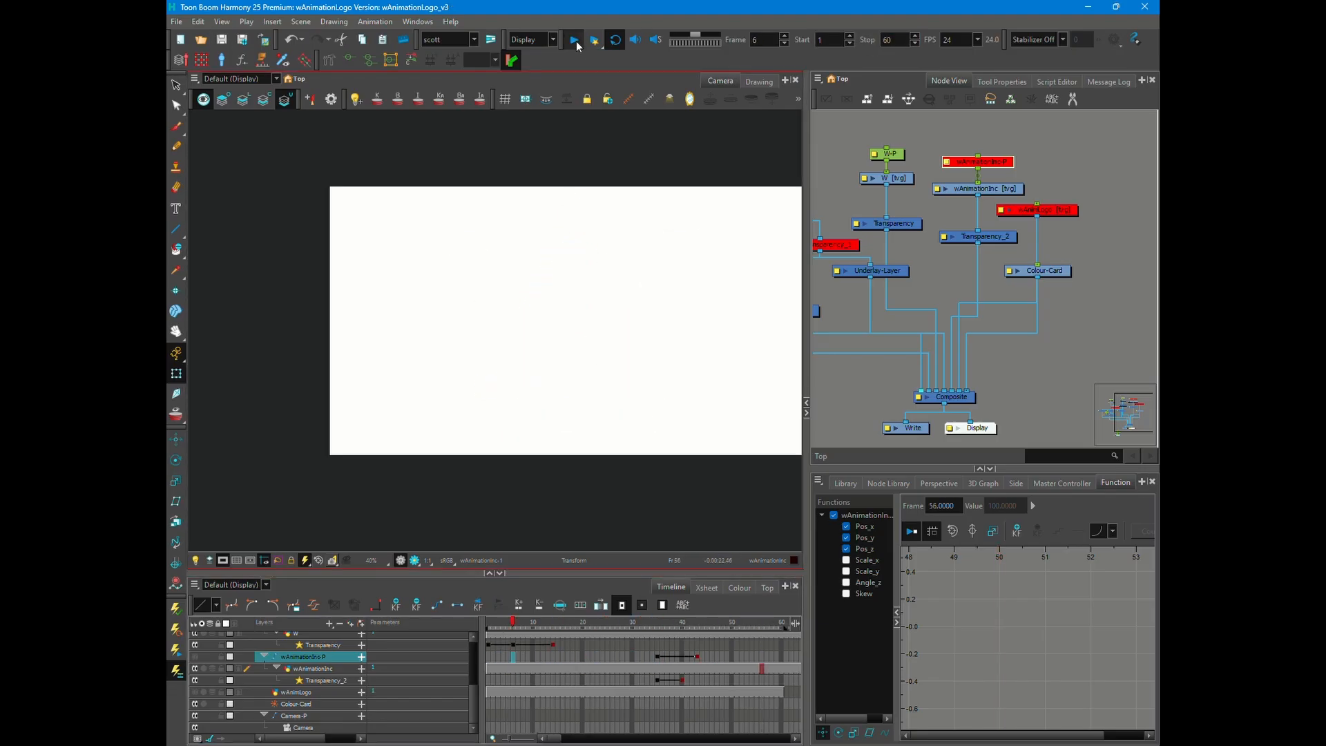
left_click(576, 42)
key("ctrl+s")
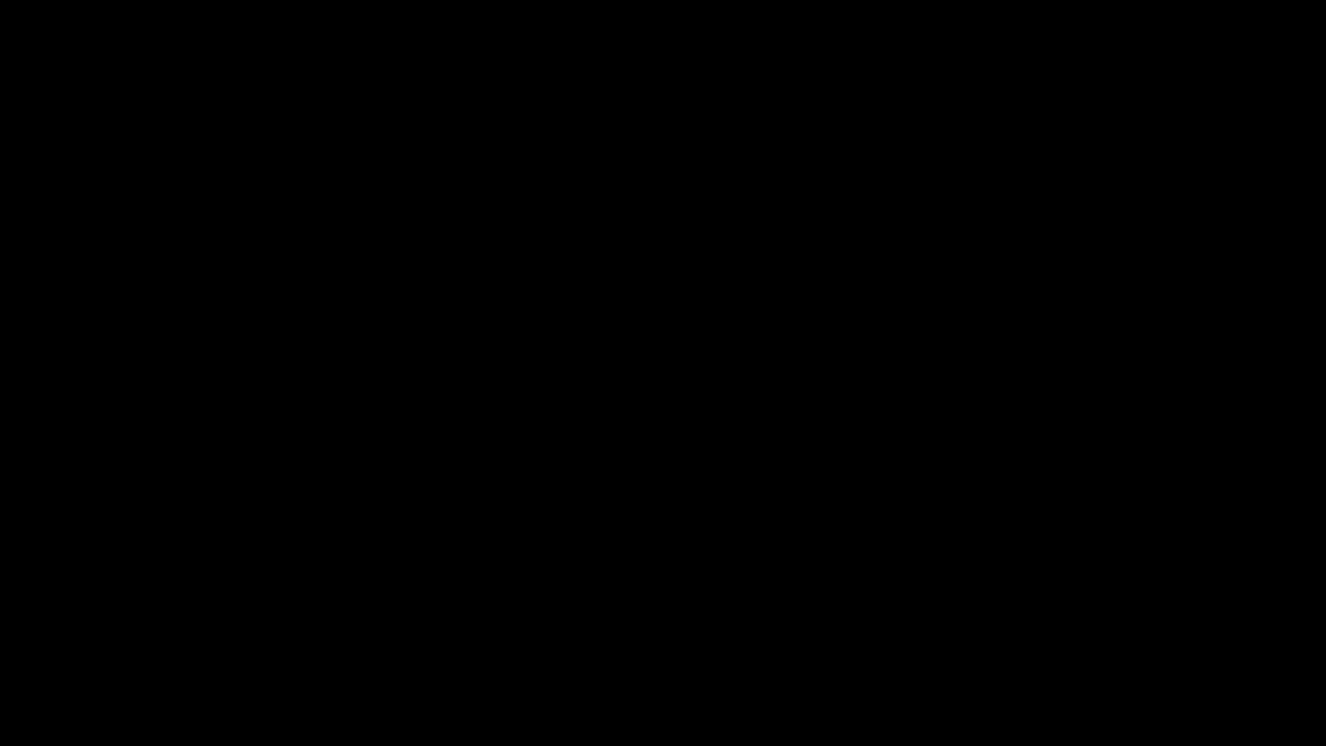